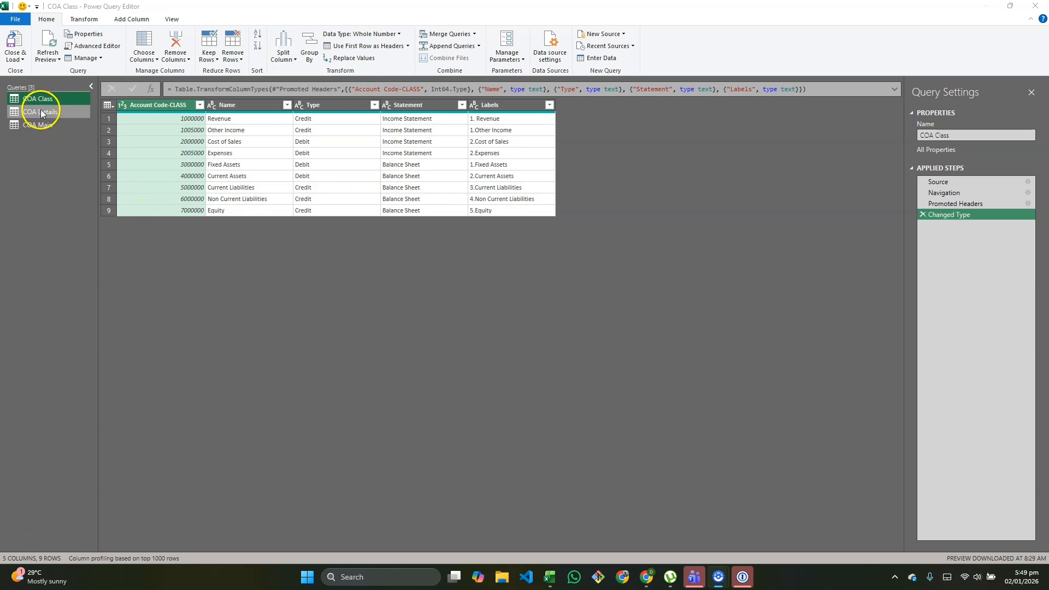
Review each applied step of the COA Class query: Source, Navigation, Promoted Headers and Changed Type
{"action": "left_click", "coordinate": [41, 113]}
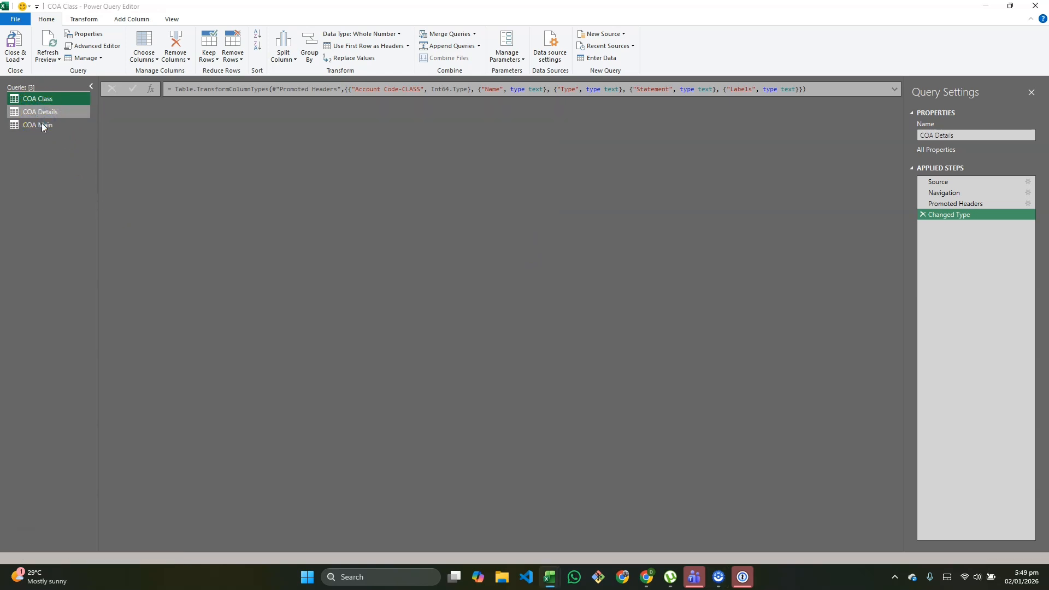
{"action": "left_click", "coordinate": [44, 101]}
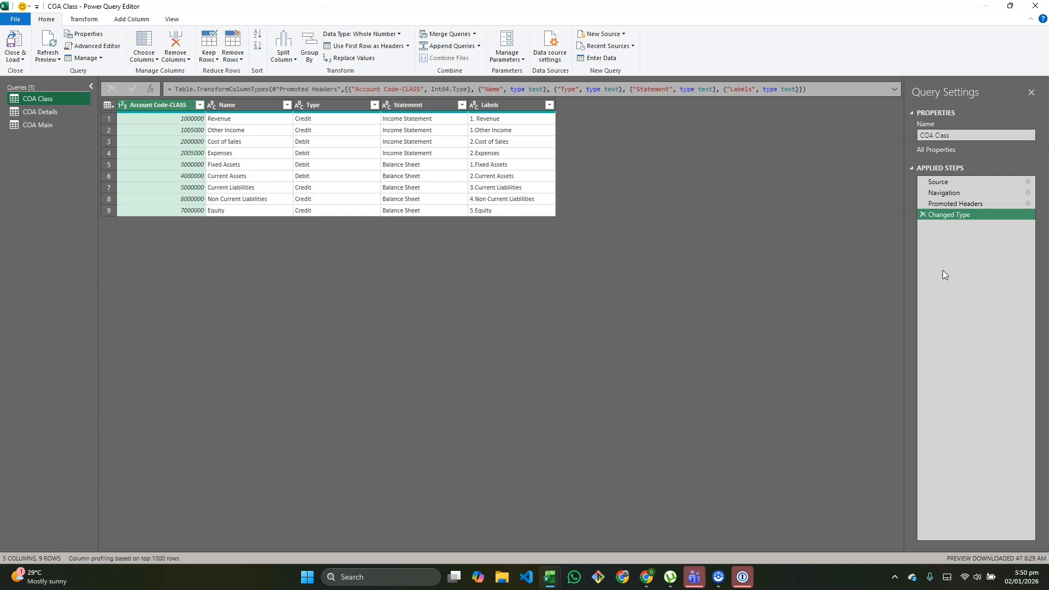
{"action": "left_click", "coordinate": [943, 183]}
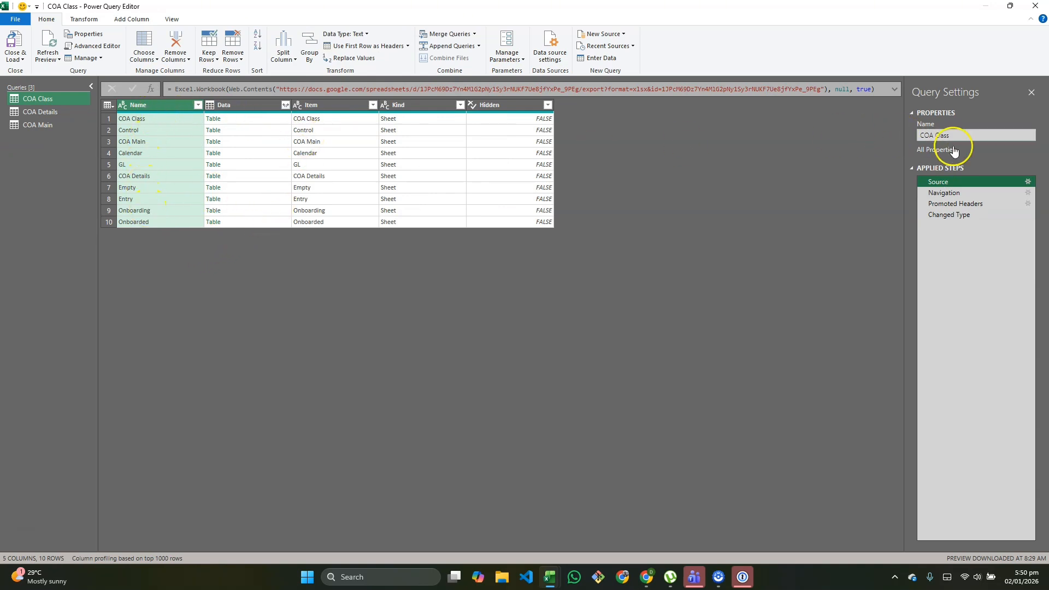
{"action": "left_click", "coordinate": [933, 194]}
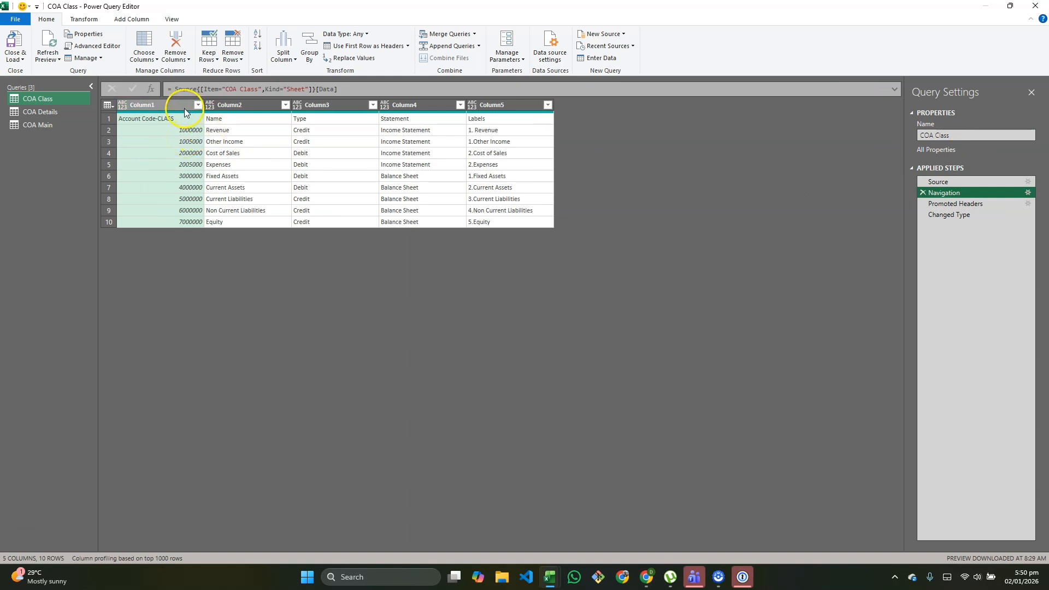
{"action": "left_click", "coordinate": [981, 204]}
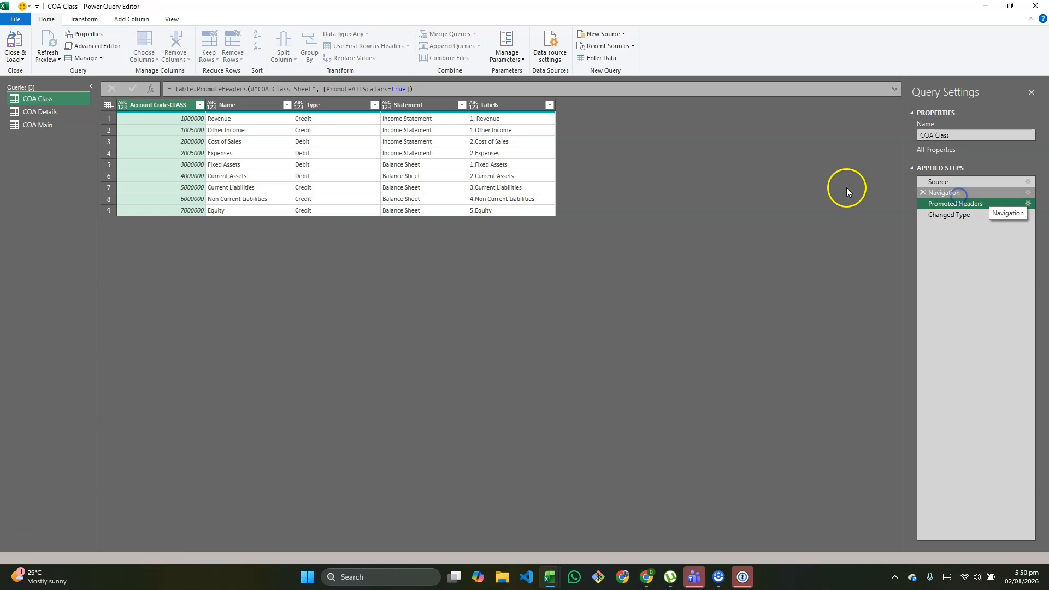
{"action": "left_click", "coordinate": [954, 193]}
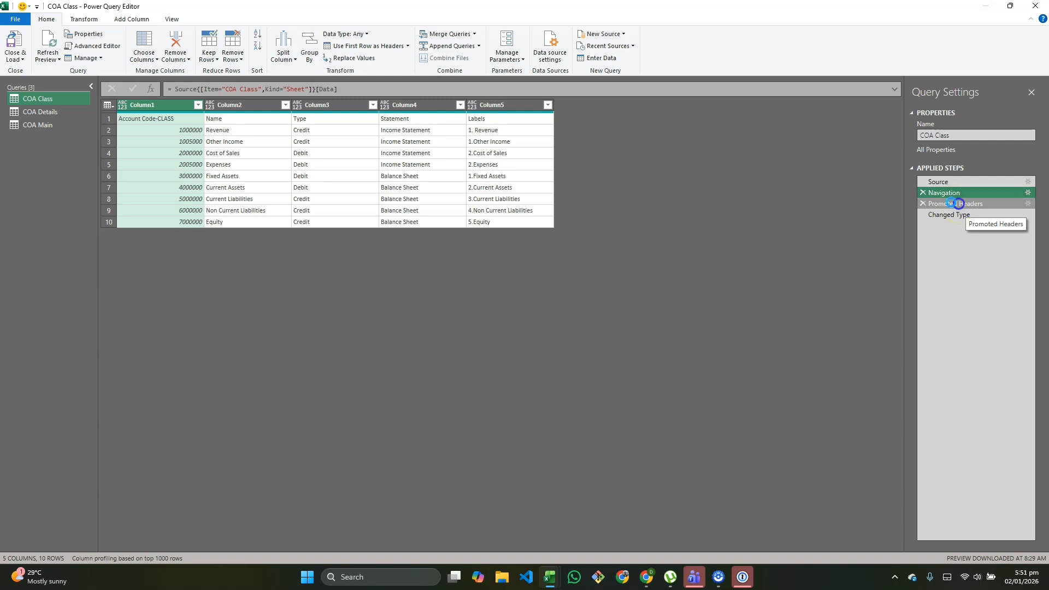
{"action": "left_click", "coordinate": [958, 204]}
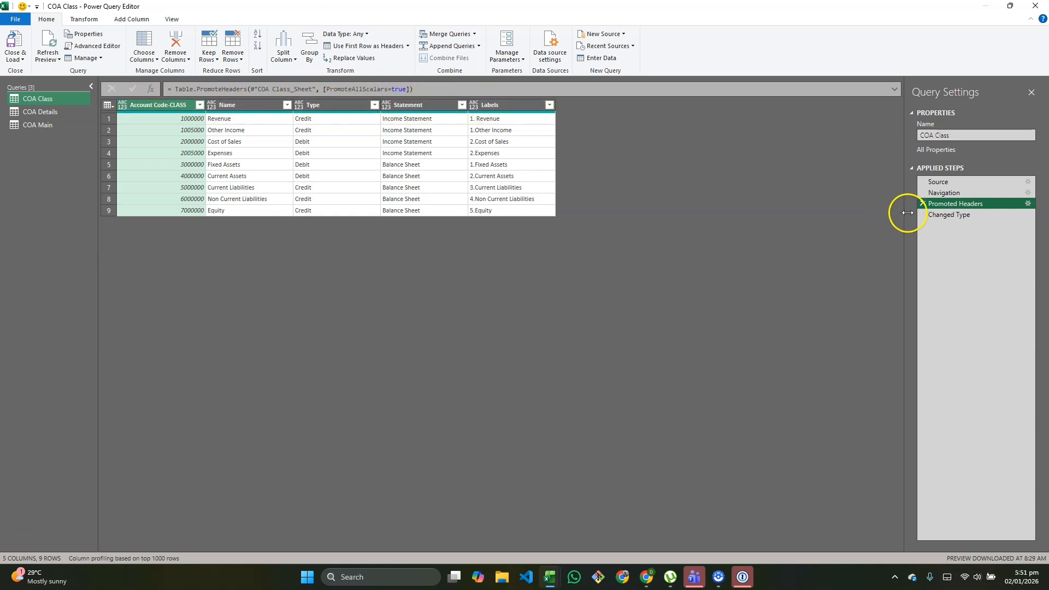
{"action": "left_click", "coordinate": [936, 217]}
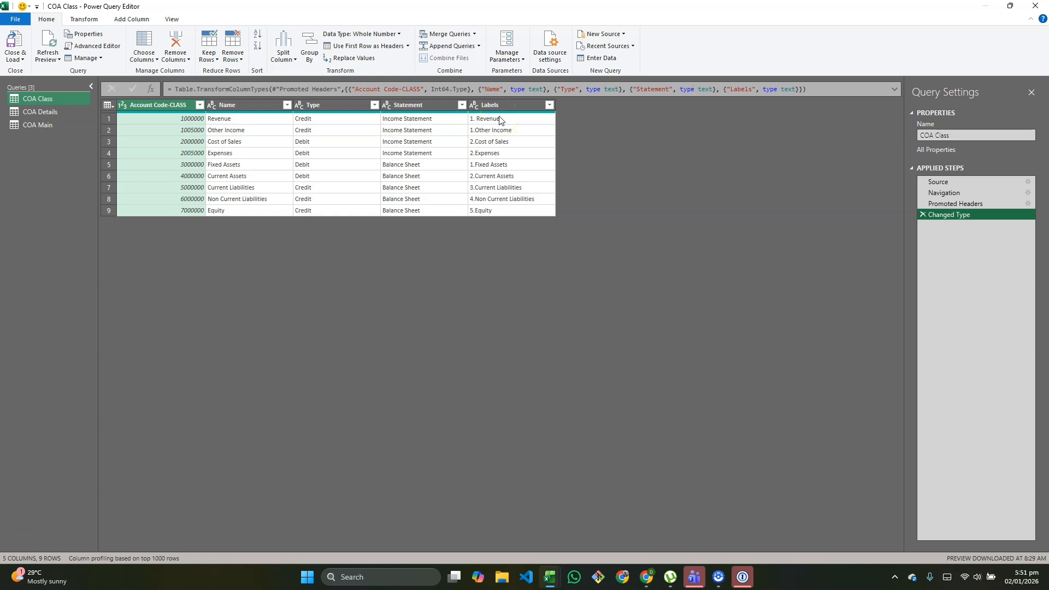
Duplicate the COA Class query and rename the copy as GL
{"action": "left_click", "coordinate": [46, 101]}
{"action": "right_click", "coordinate": [46, 104]}
{"action": "left_click", "coordinate": [78, 163]}
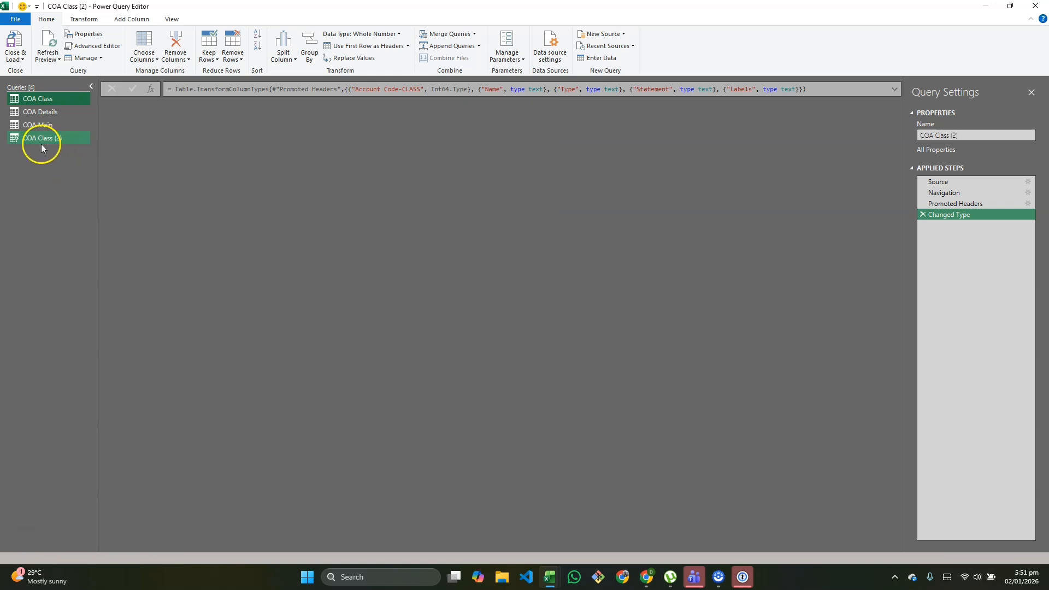
{"action": "left_click", "coordinate": [26, 139]}
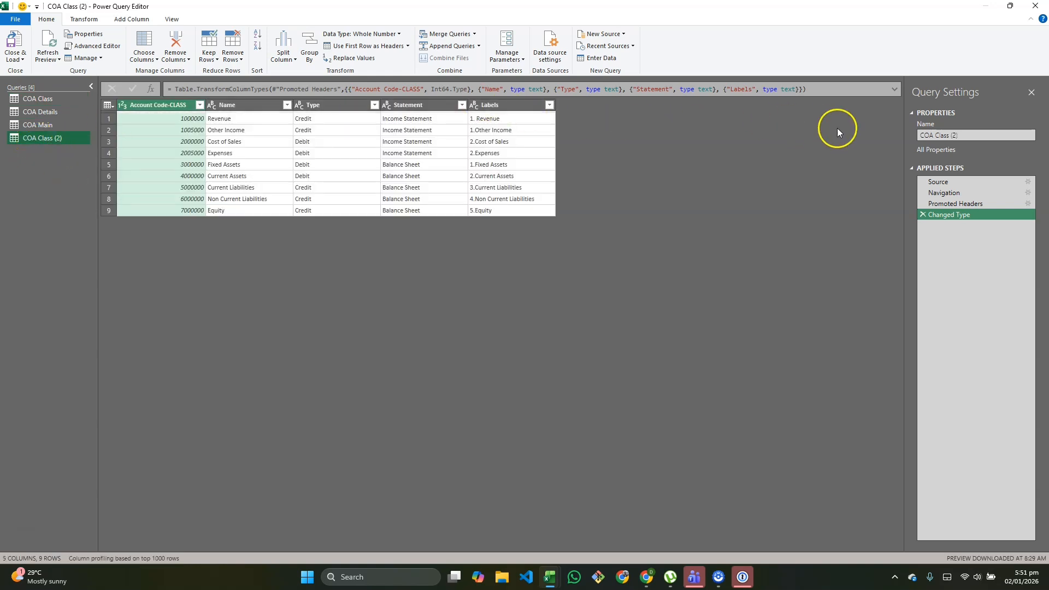
{"action": "left_click_drag", "start_coordinate": [990, 134], "coordinate": [890, 136]}
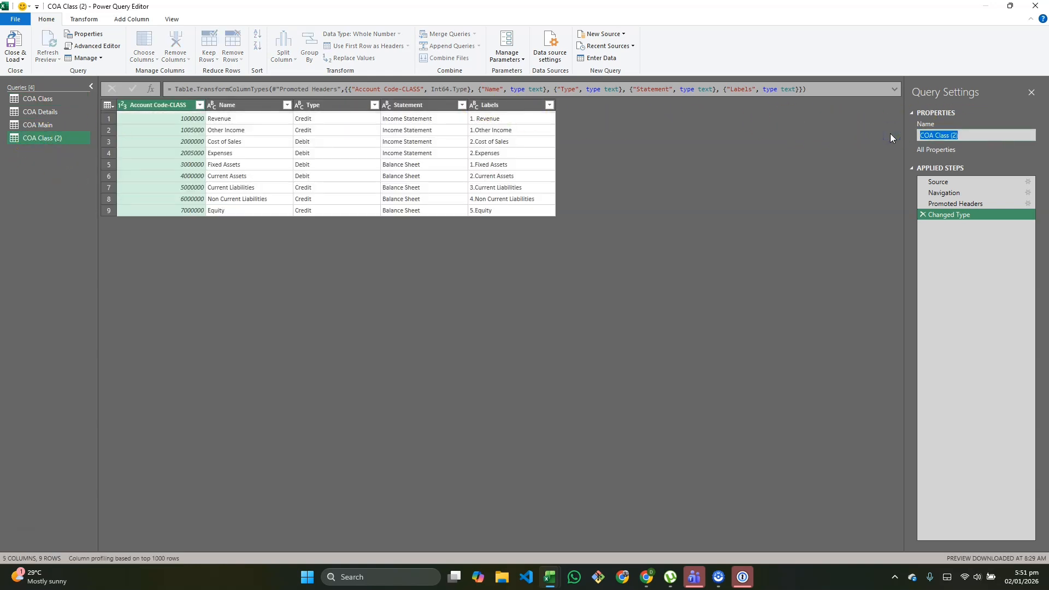
{"action": "type", "text": "GL"}
{"action": "key", "text": "Return"}
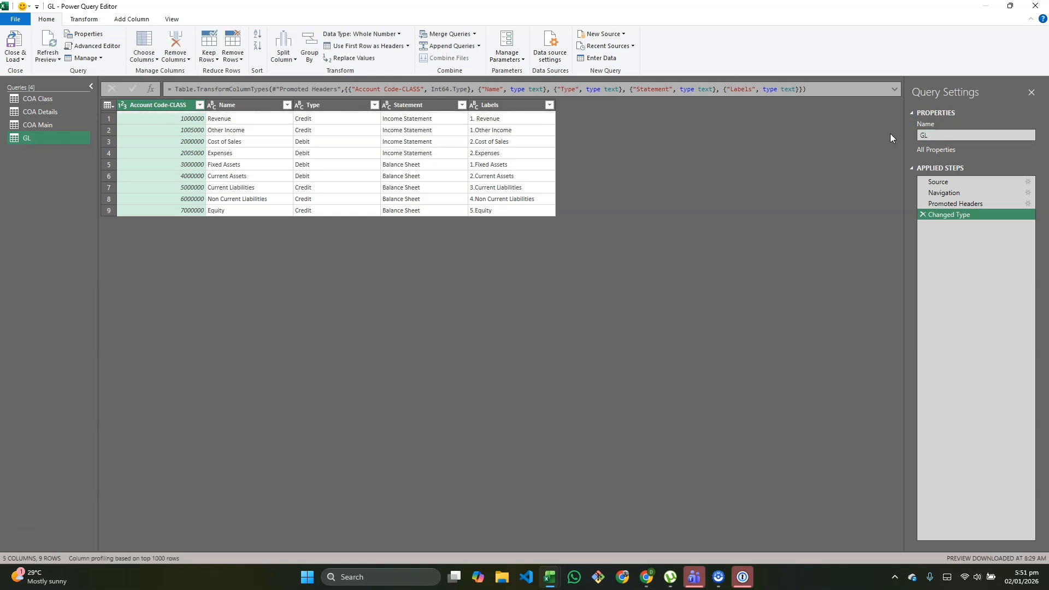
Delete the Promoted Headers and Changed Type steps from the GL query, keeping its Navigation step
{"action": "left_click", "coordinate": [923, 193]}
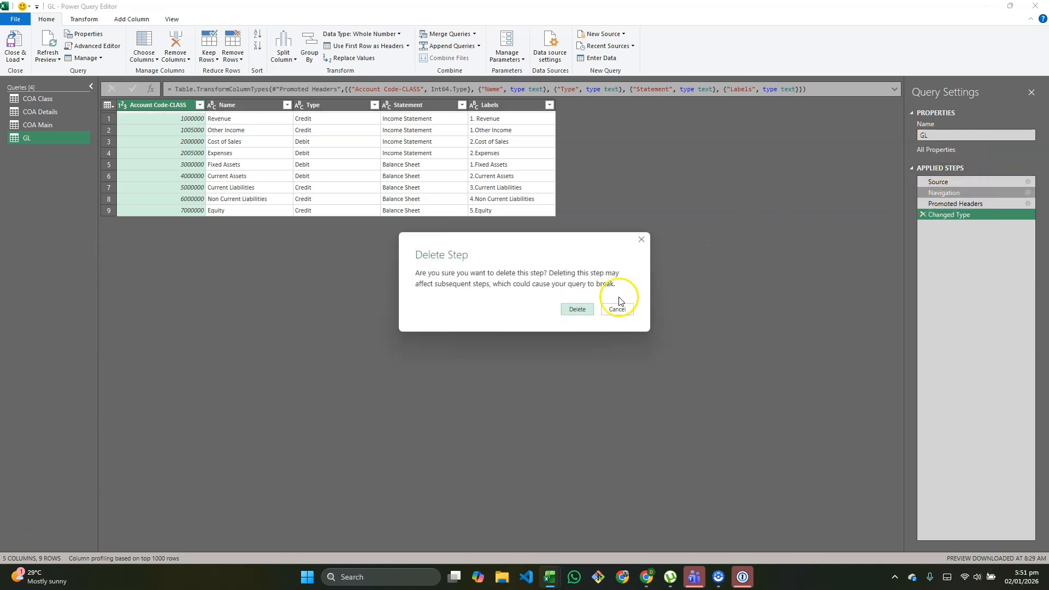
{"action": "left_click", "coordinate": [642, 240]}
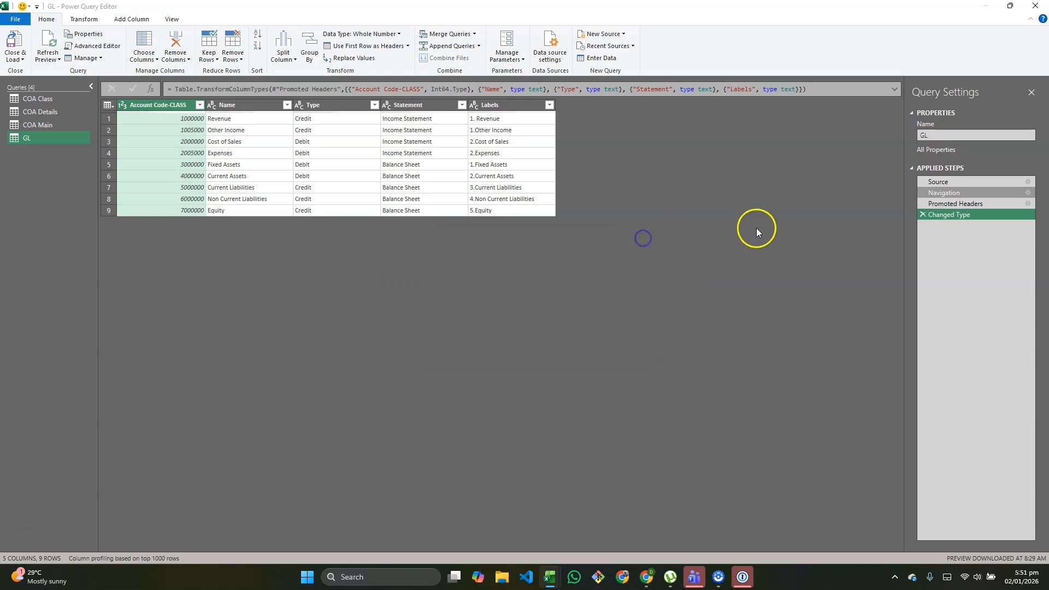
{"action": "left_click", "coordinate": [922, 204]}
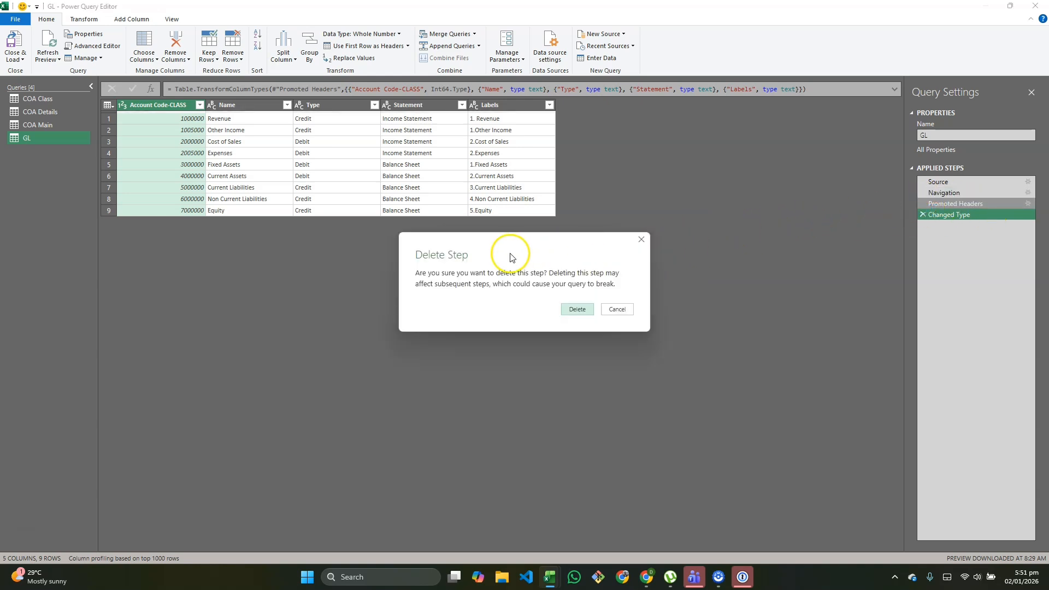
{"action": "left_click", "coordinate": [575, 307]}
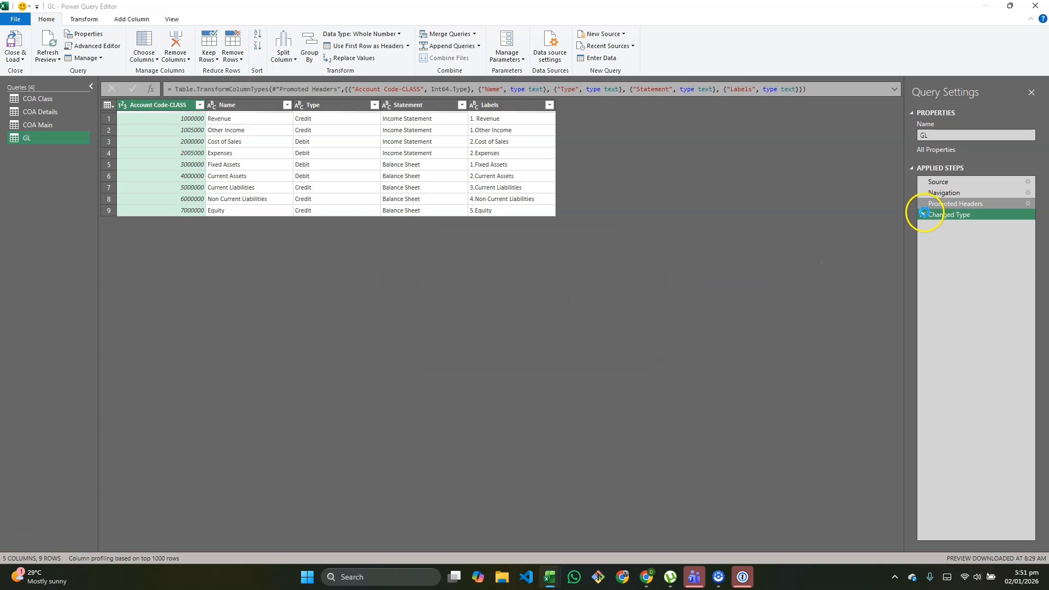
{"action": "left_click", "coordinate": [923, 204]}
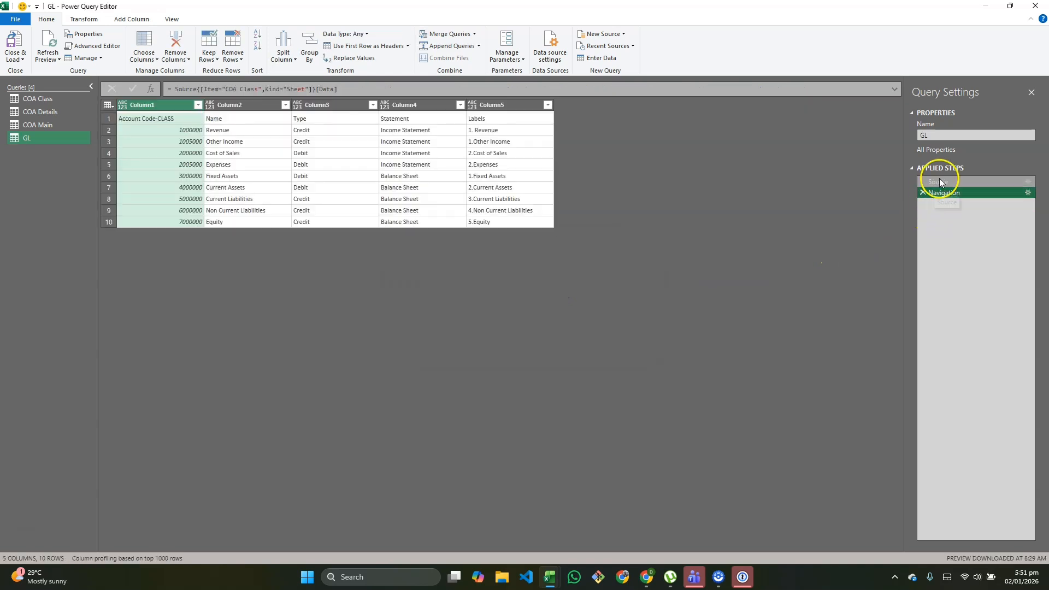
Point the GL query's Navigation step to the GL sheet and review its Navigation, Promoted Headers and Changed Type steps
{"action": "left_click", "coordinate": [937, 183]}
{"action": "left_click", "coordinate": [940, 195]}
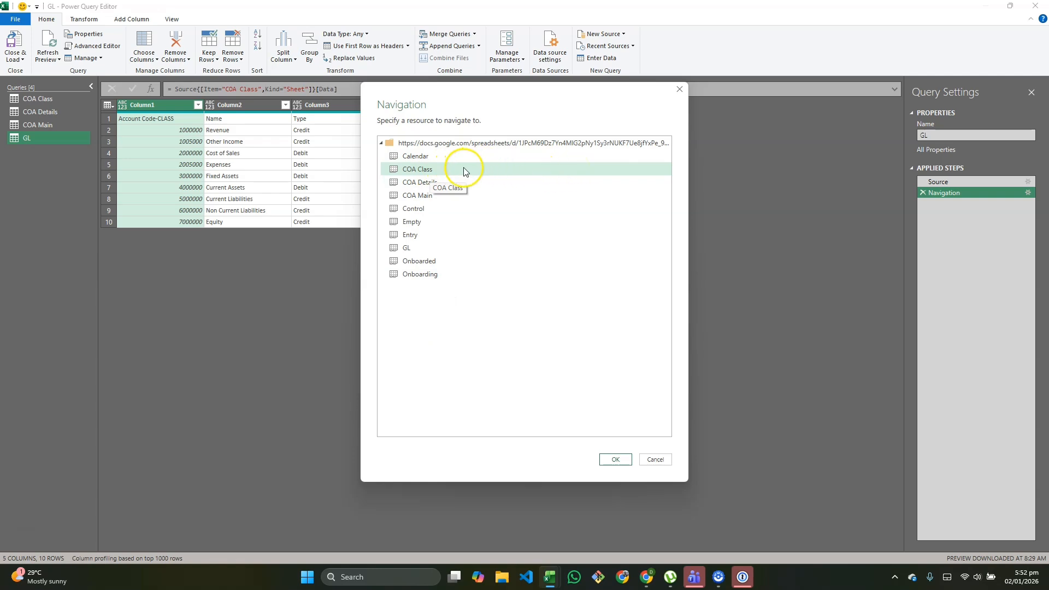
{"action": "left_click", "coordinate": [424, 247]}
{"action": "left_click", "coordinate": [618, 459]}
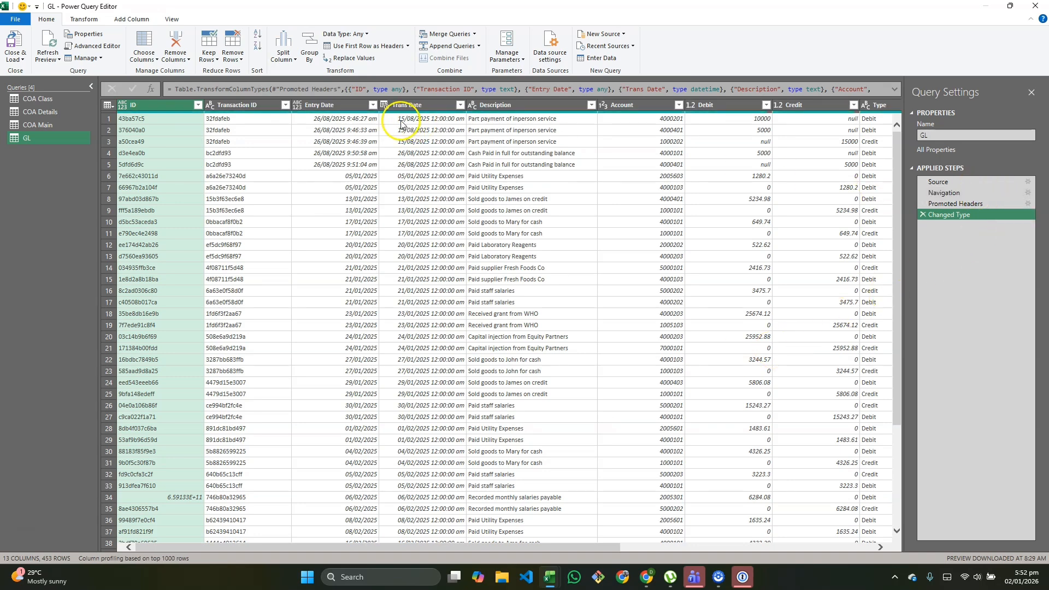
{"action": "left_click", "coordinate": [951, 203]}
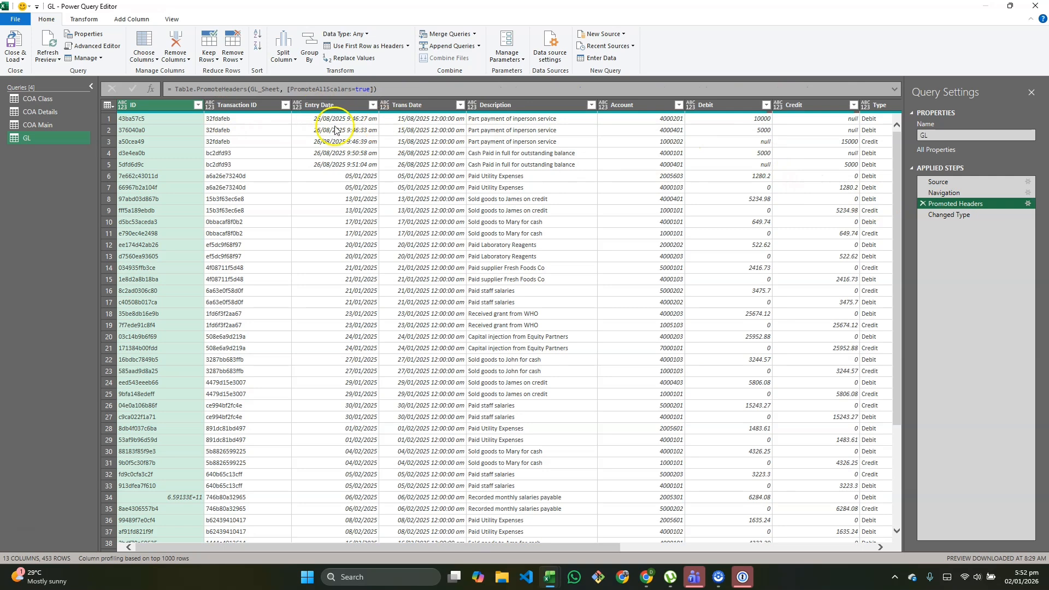
{"action": "left_click", "coordinate": [948, 193]}
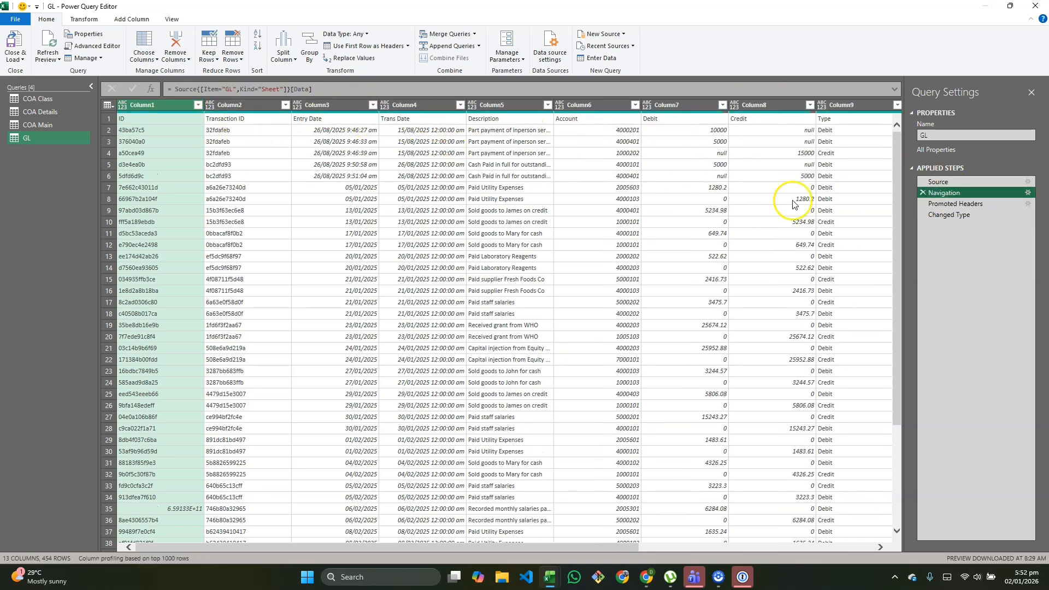
{"action": "left_click", "coordinate": [954, 203]}
{"action": "left_click", "coordinate": [943, 215]}
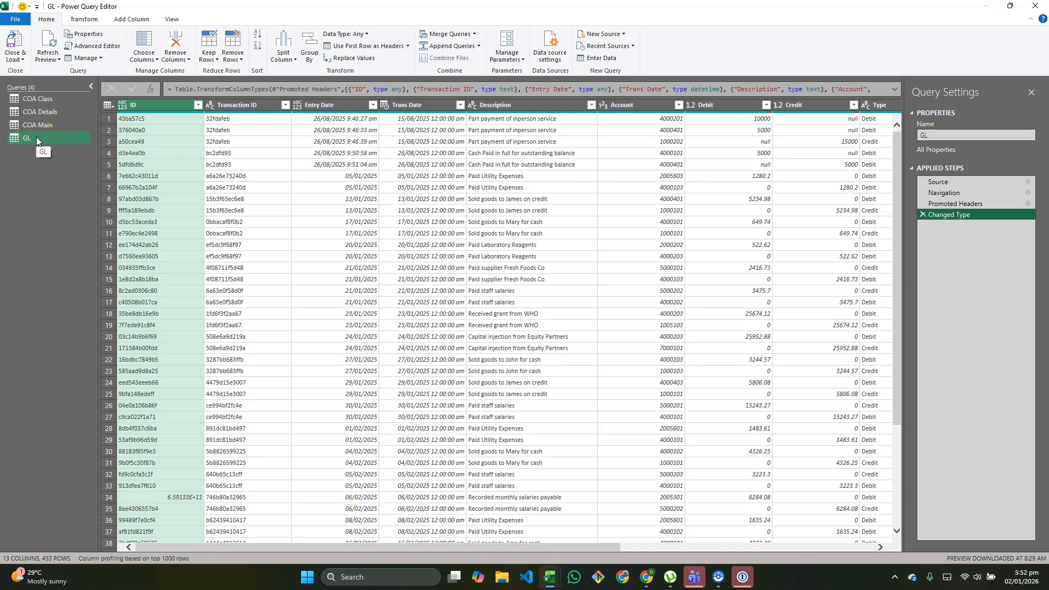
Change the Account Code-CLASS column of the COA Class query to Text, replacing the current type conversion
{"action": "left_click", "coordinate": [43, 99]}
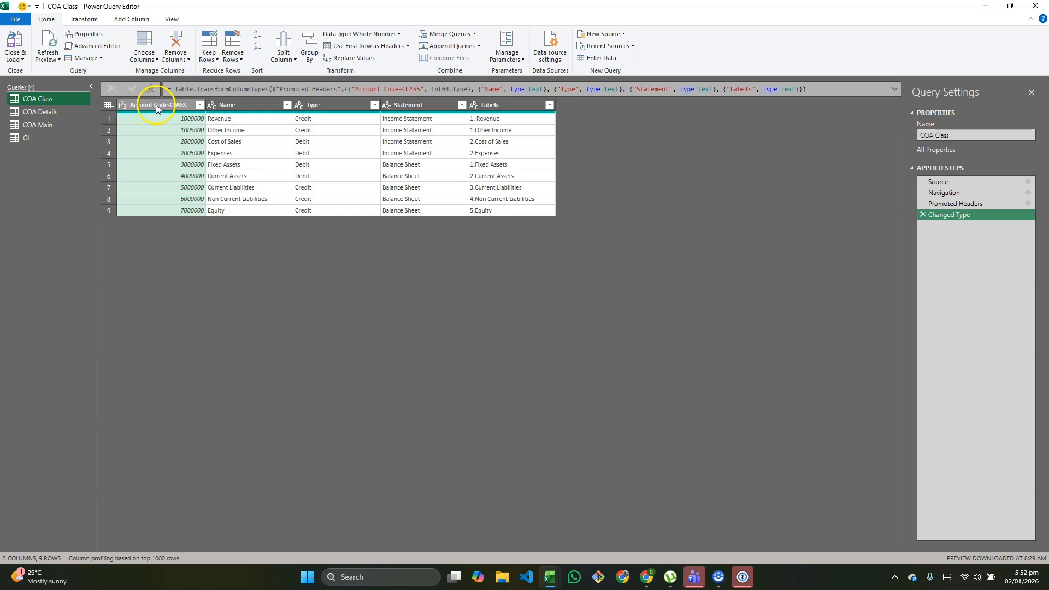
{"action": "left_click", "coordinate": [124, 106]}
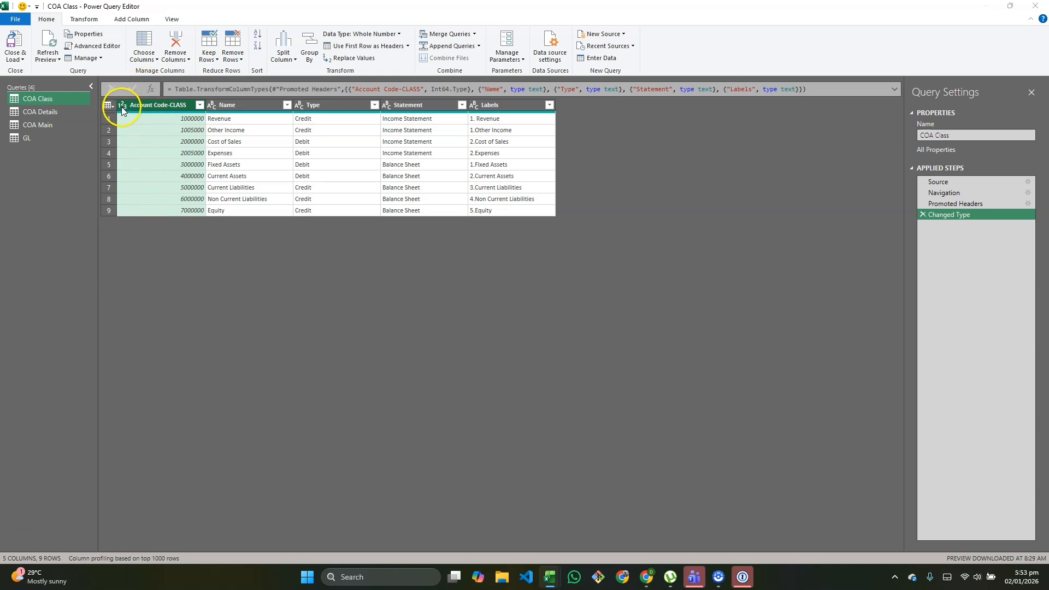
{"action": "left_click", "coordinate": [504, 312]}
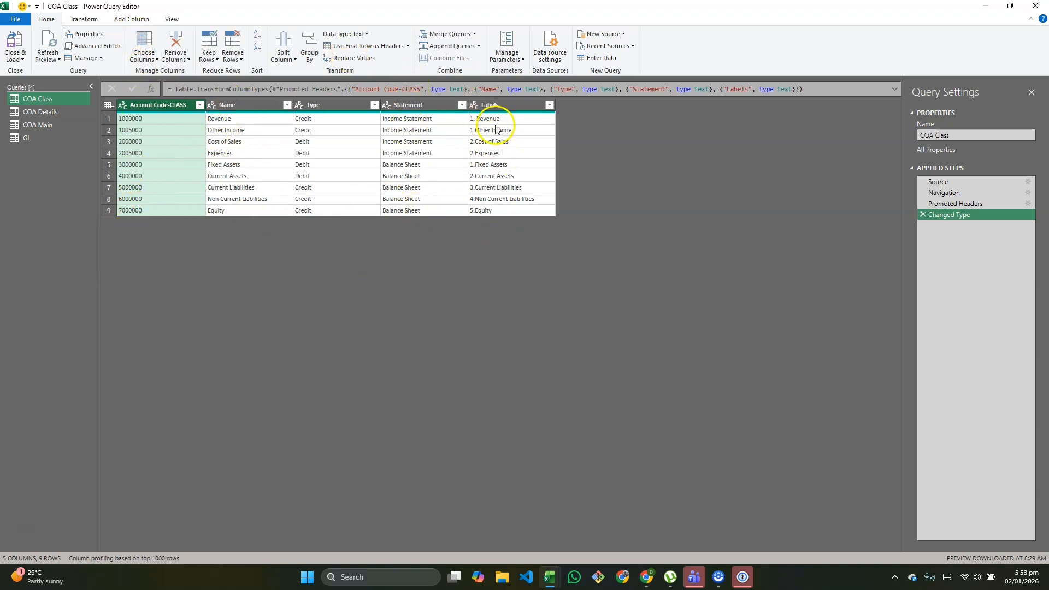
Remove the Labels column from the COA Class query and compare the table before and after the removal
{"action": "left_click", "coordinate": [497, 105]}
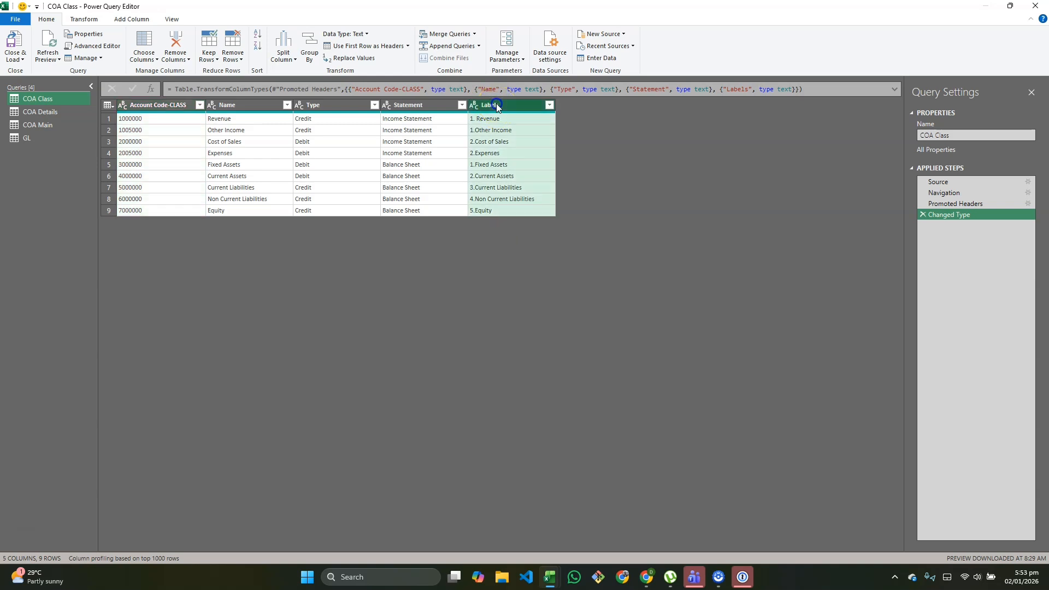
{"action": "right_click", "coordinate": [497, 105]}
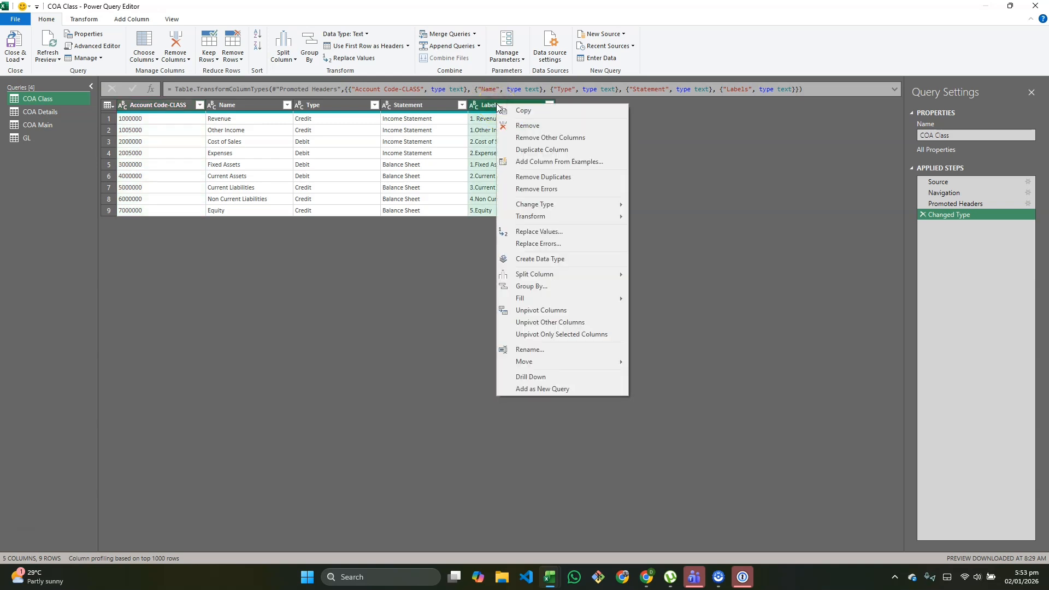
{"action": "left_click", "coordinate": [536, 125]}
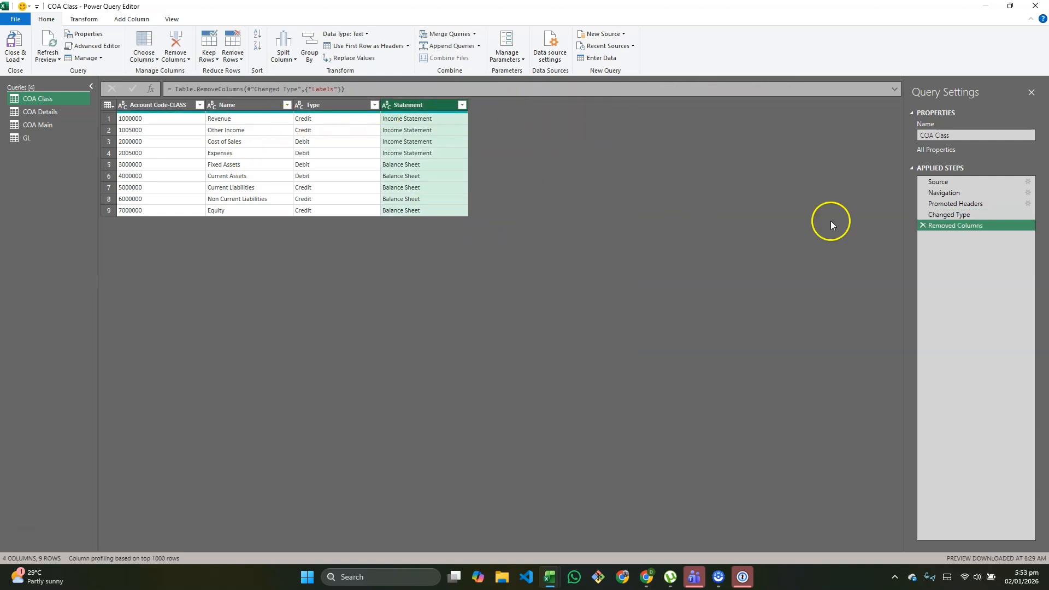
{"action": "left_click", "coordinate": [947, 215]}
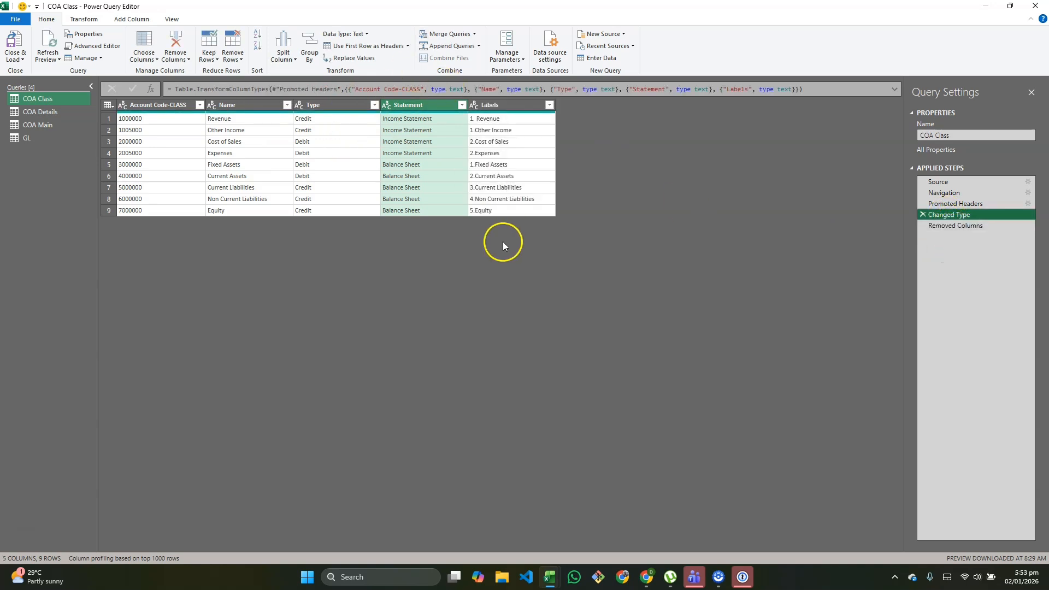
{"action": "left_click", "coordinate": [949, 226]}
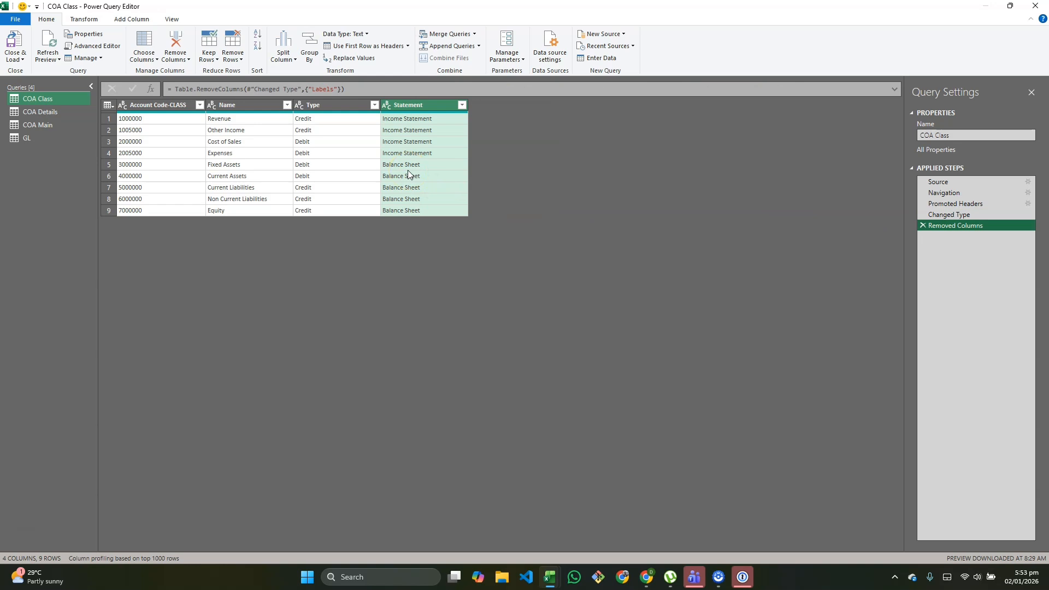
Change the Account Code-Details and Account Code-Main columns of the COA Details query to Text, replacing the current type conversions
{"action": "left_click", "coordinate": [41, 114]}
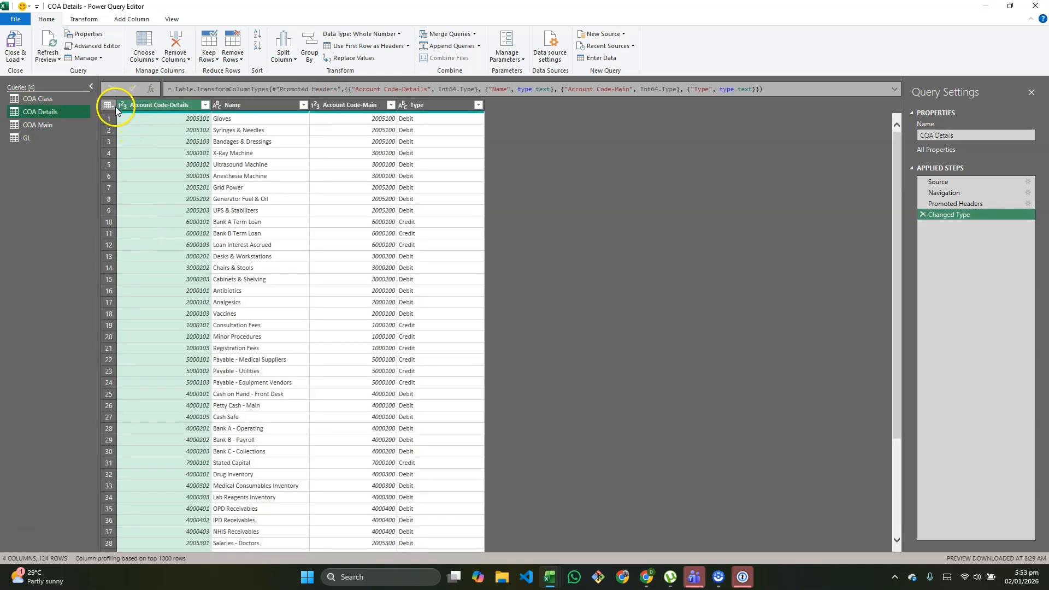
{"action": "left_click", "coordinate": [121, 109]}
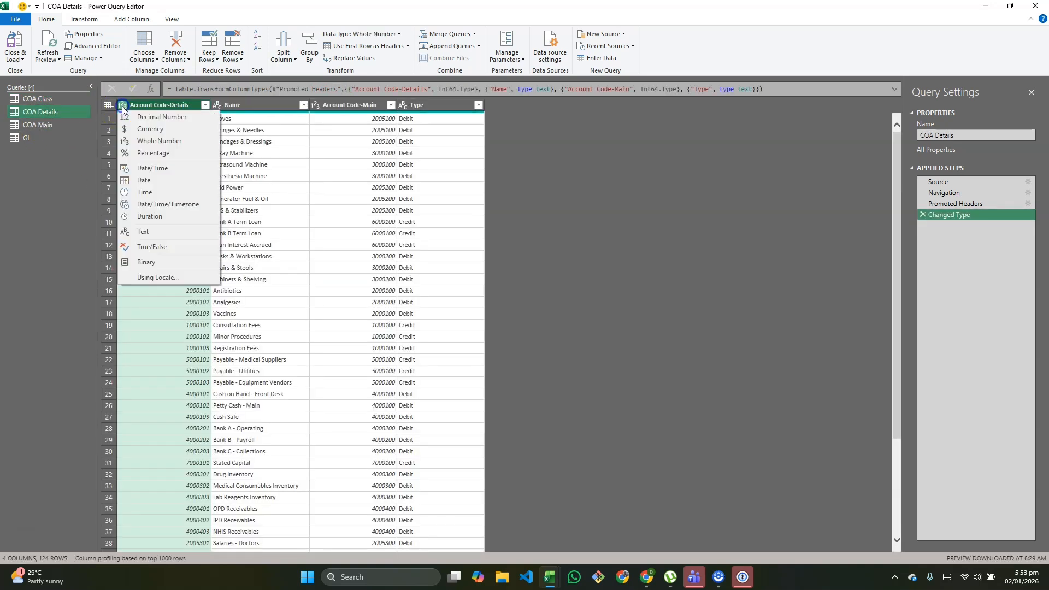
{"action": "left_click", "coordinate": [146, 239]}
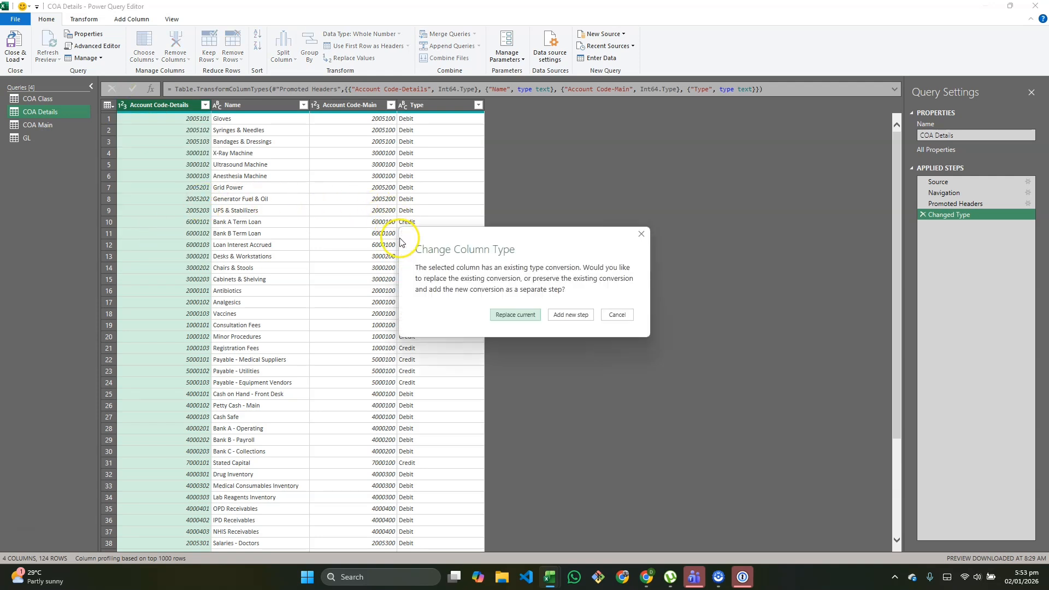
{"action": "left_click", "coordinate": [513, 315]}
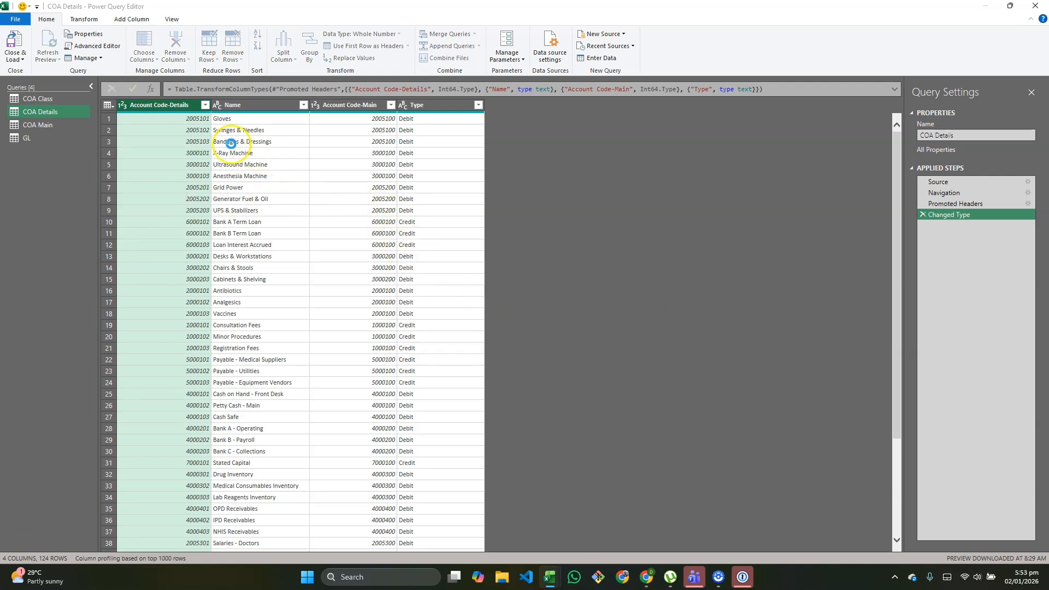
{"action": "left_click", "coordinate": [315, 105]}
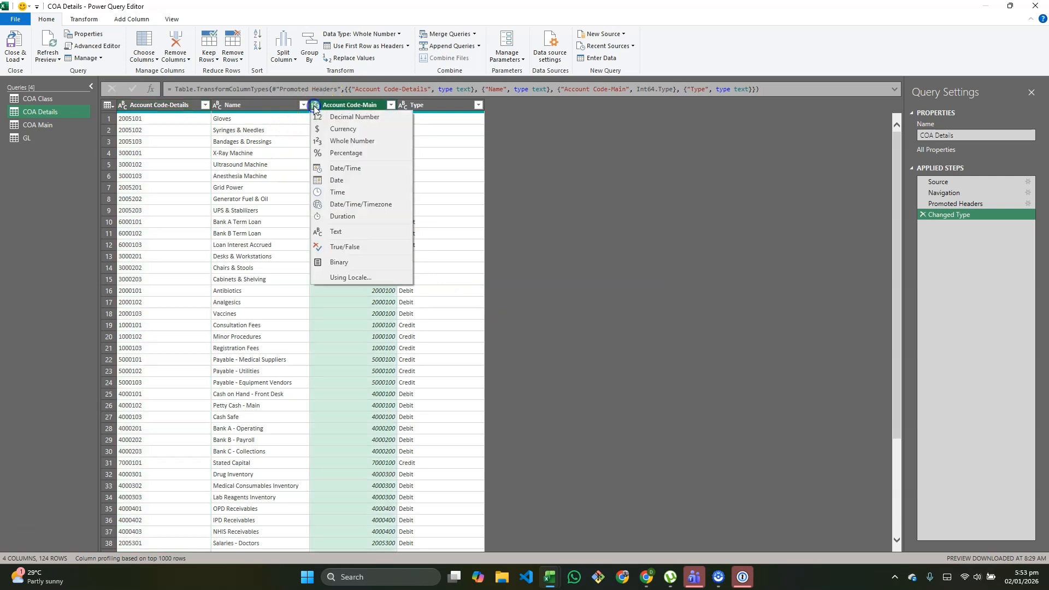
{"action": "left_click", "coordinate": [344, 230]}
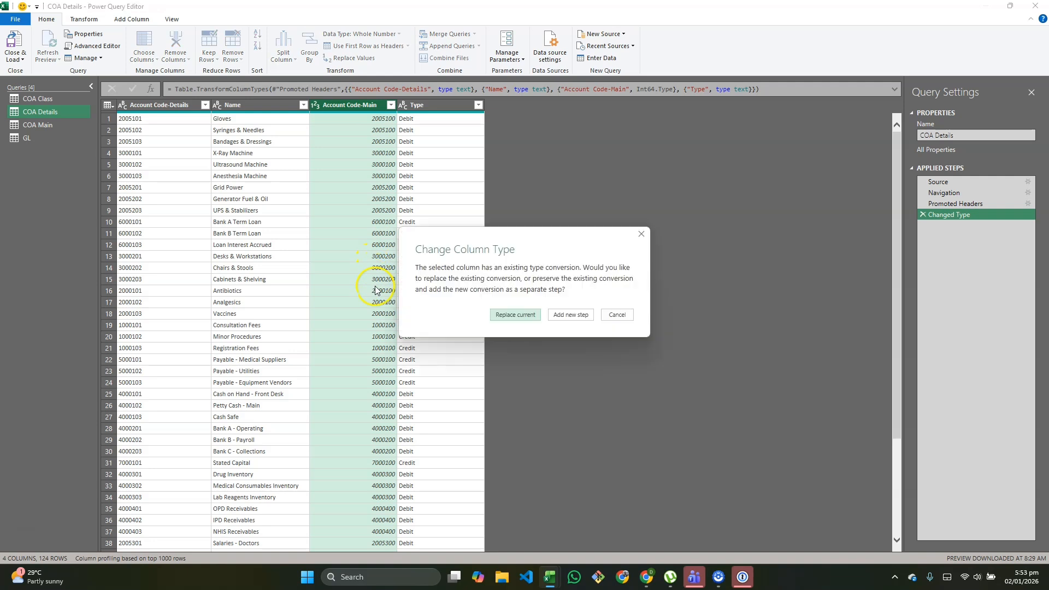
{"action": "left_click", "coordinate": [507, 312]}
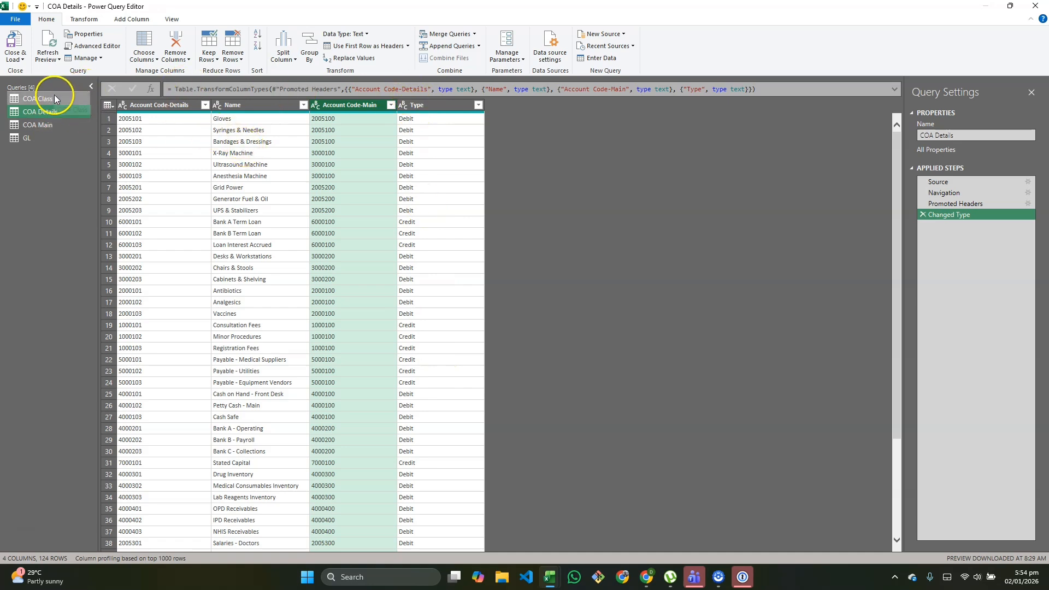
Change the Account Code-MAIN and Class of Account columns of the COA Main query to Text, replacing the current type conversions
{"action": "left_click", "coordinate": [48, 125]}
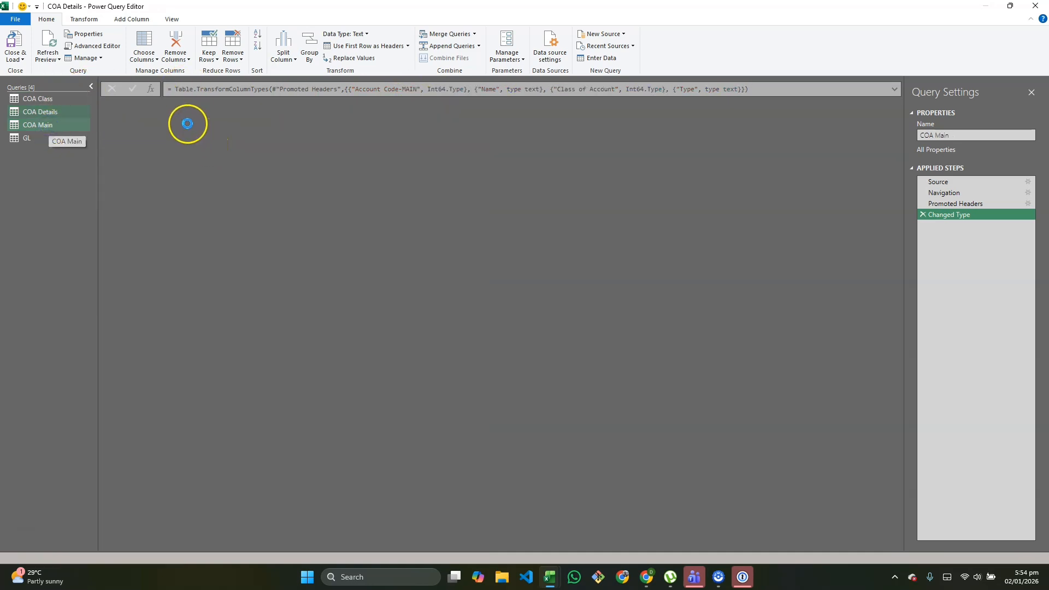
{"action": "left_click", "coordinate": [124, 111]}
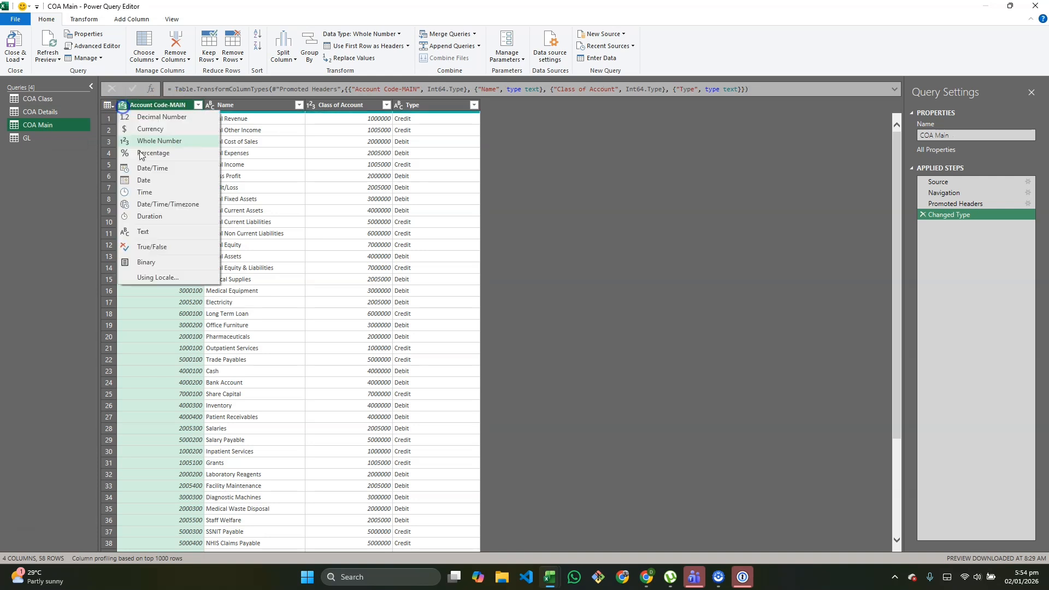
{"action": "left_click", "coordinate": [150, 231]}
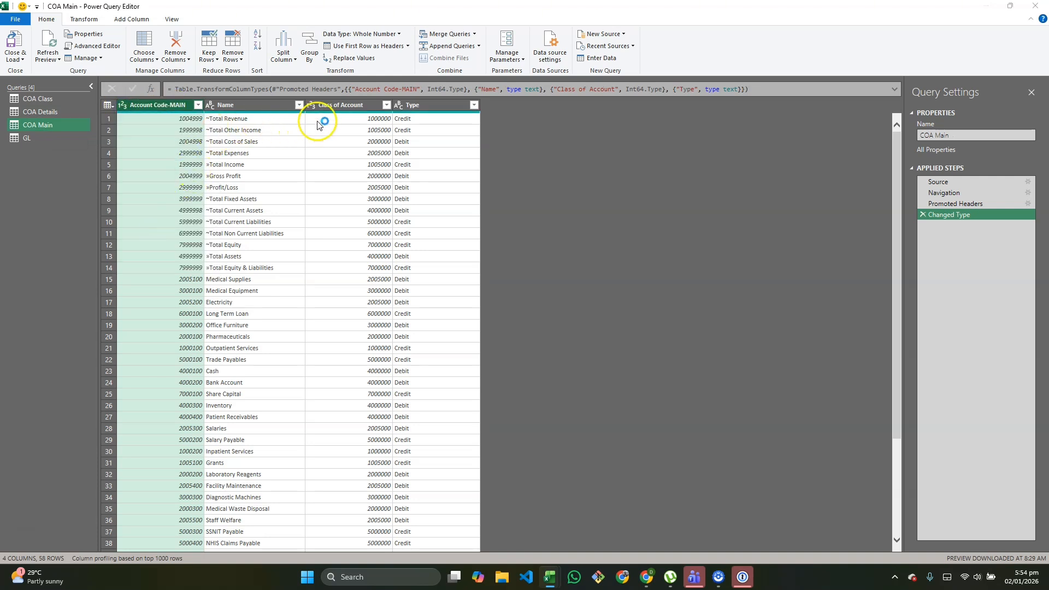
{"action": "left_click", "coordinate": [511, 316]}
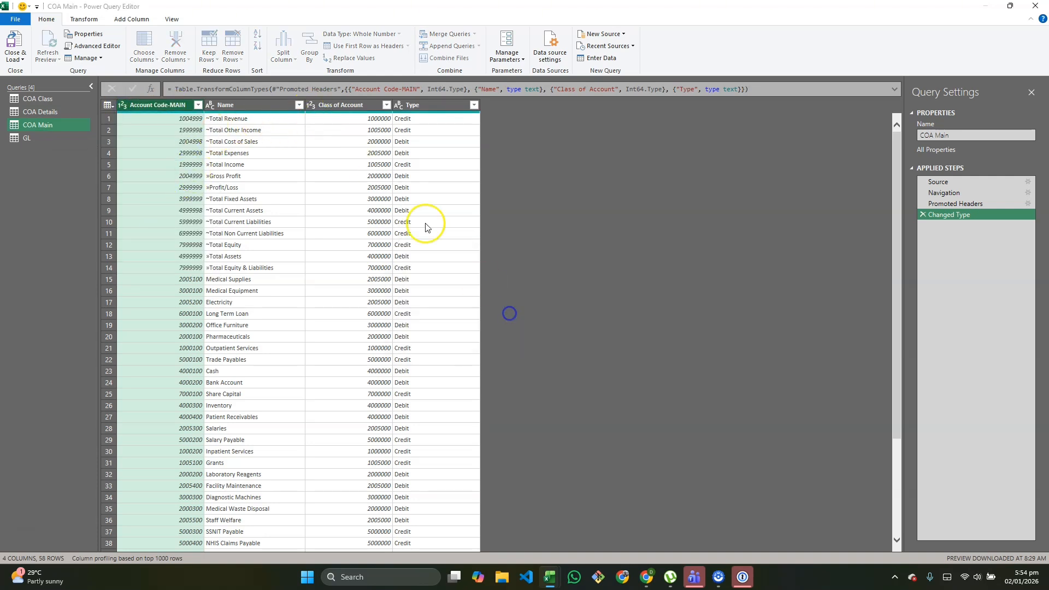
{"action": "left_click", "coordinate": [309, 107]}
{"action": "left_click", "coordinate": [342, 231]}
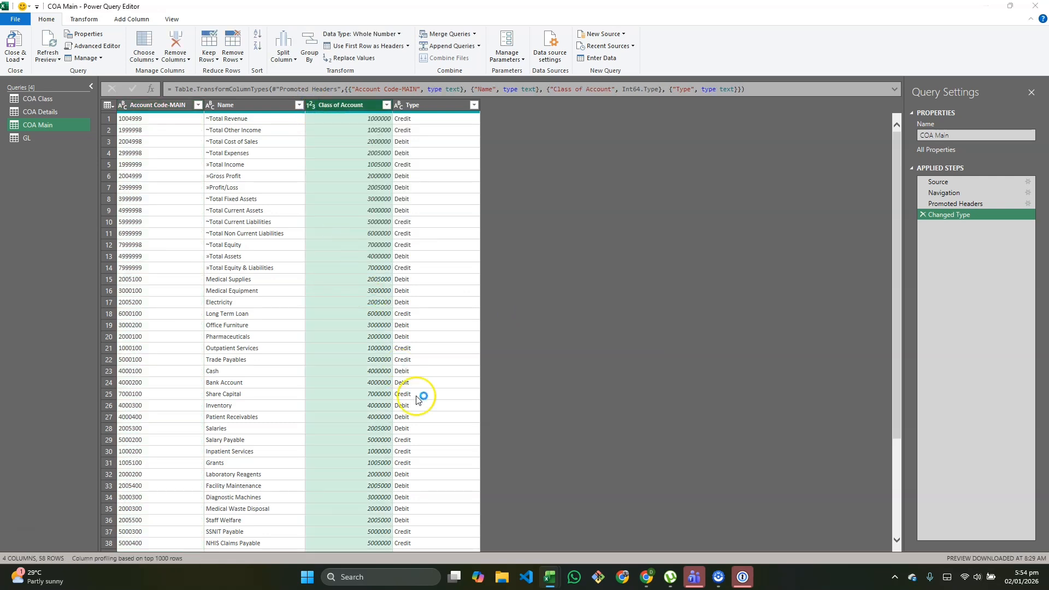
{"action": "left_click", "coordinate": [504, 324]}
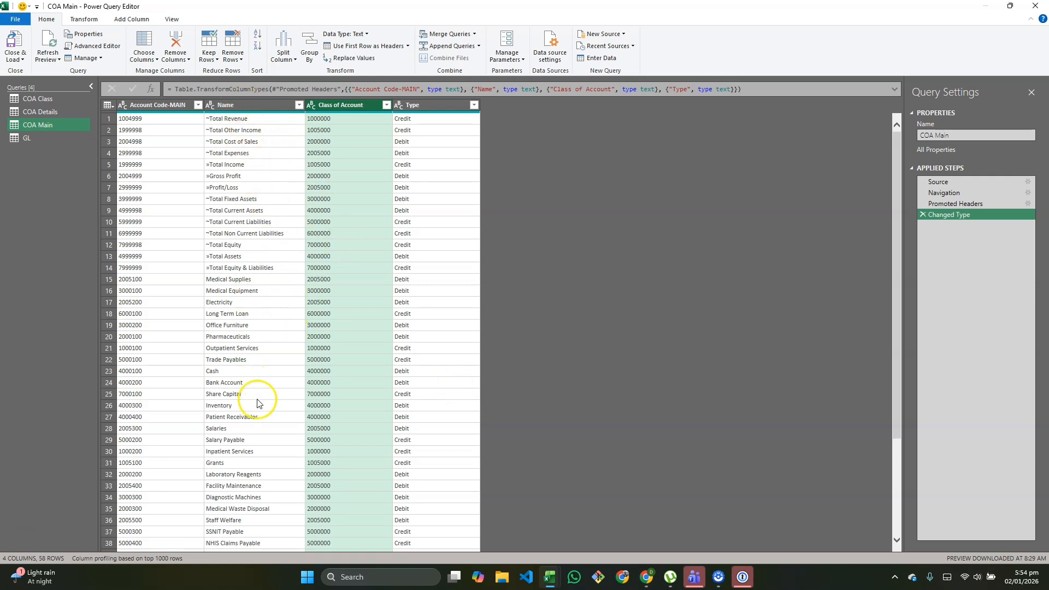
Filter the Name column of the COA Main query to keep rows that do not contain "~Total"
{"action": "left_click", "coordinate": [233, 119]}
{"action": "left_click", "coordinate": [236, 130]}
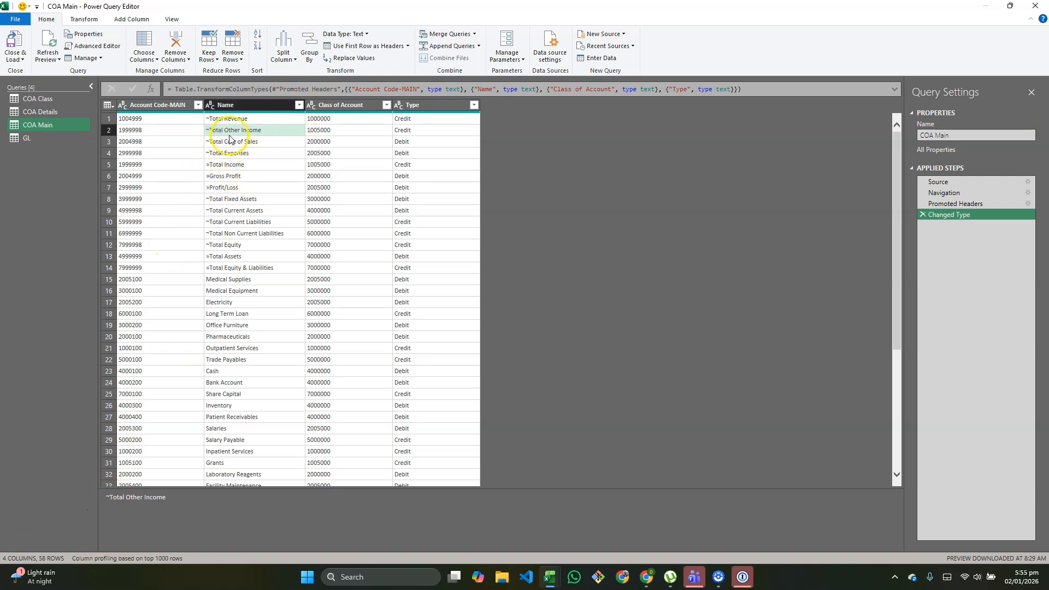
{"action": "left_click", "coordinate": [111, 496]}
{"action": "left_click", "coordinate": [299, 106]}
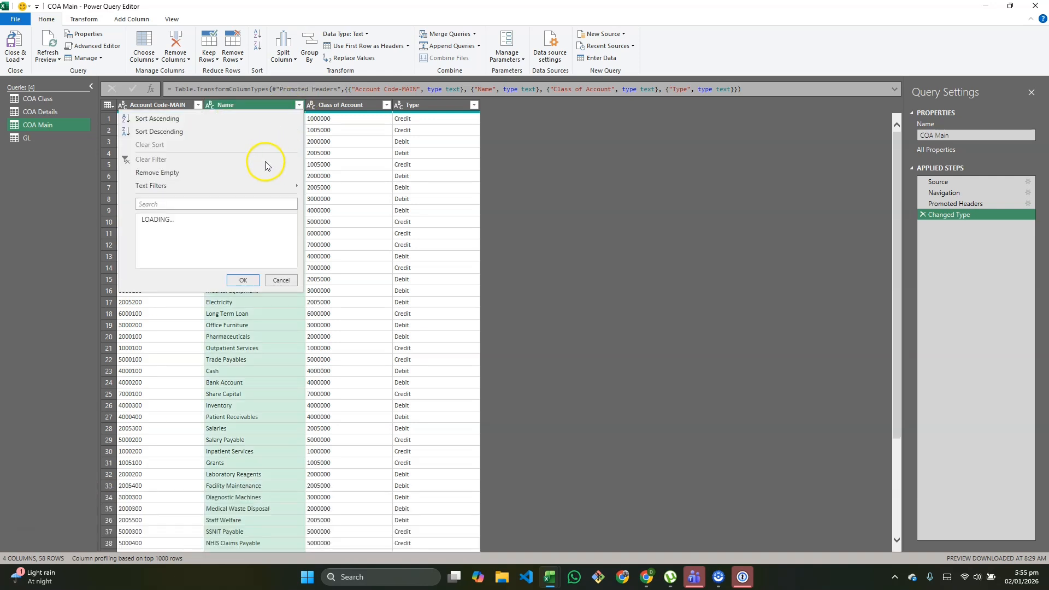
{"action": "mouse_move", "coordinate": [270, 186]}
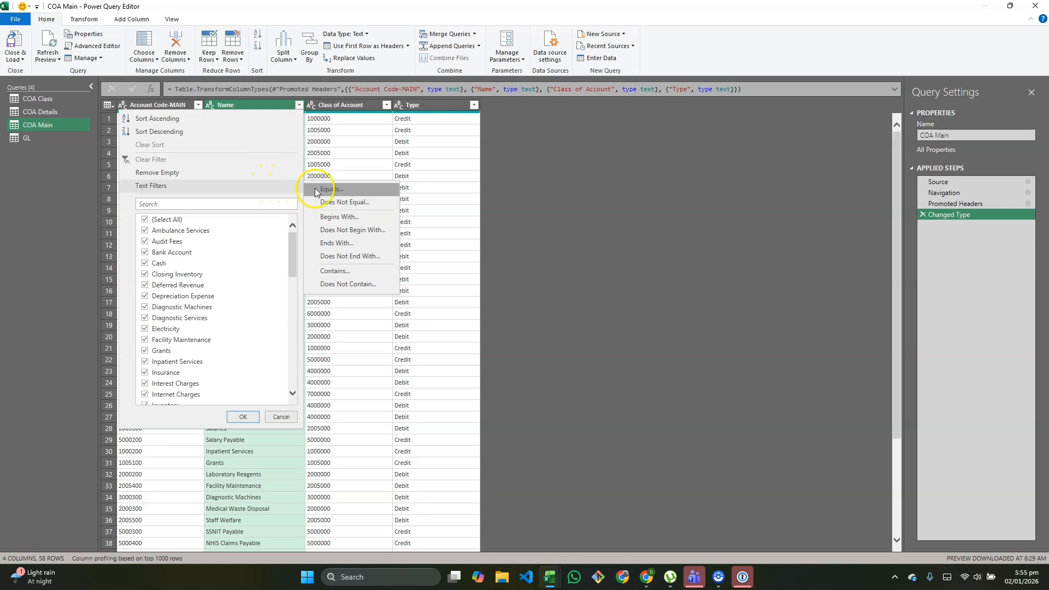
{"action": "left_click", "coordinate": [344, 289]}
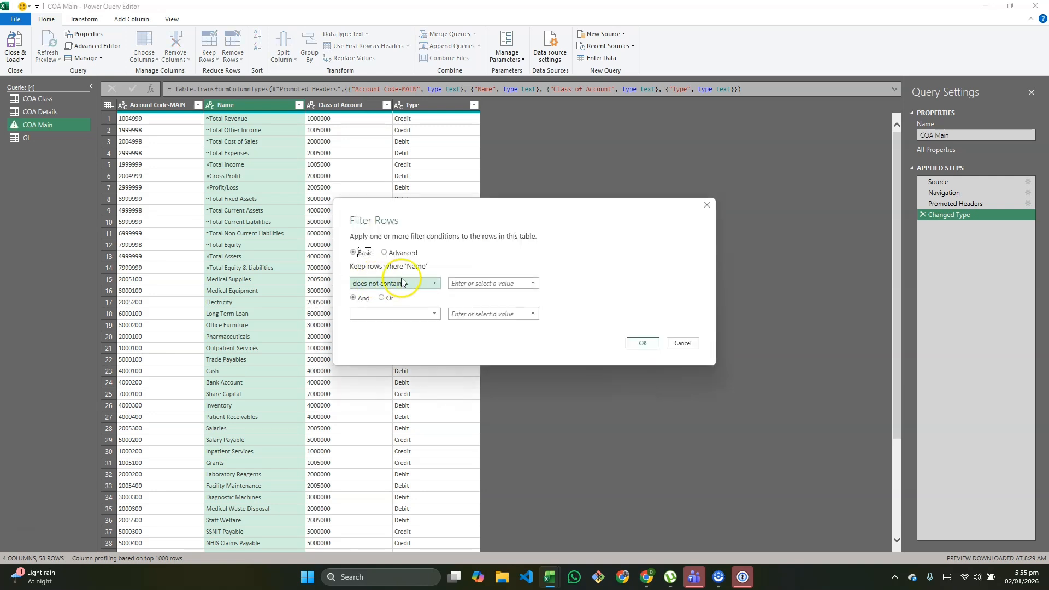
{"action": "left_click", "coordinate": [459, 283]}
{"action": "left_click", "coordinate": [514, 321]}
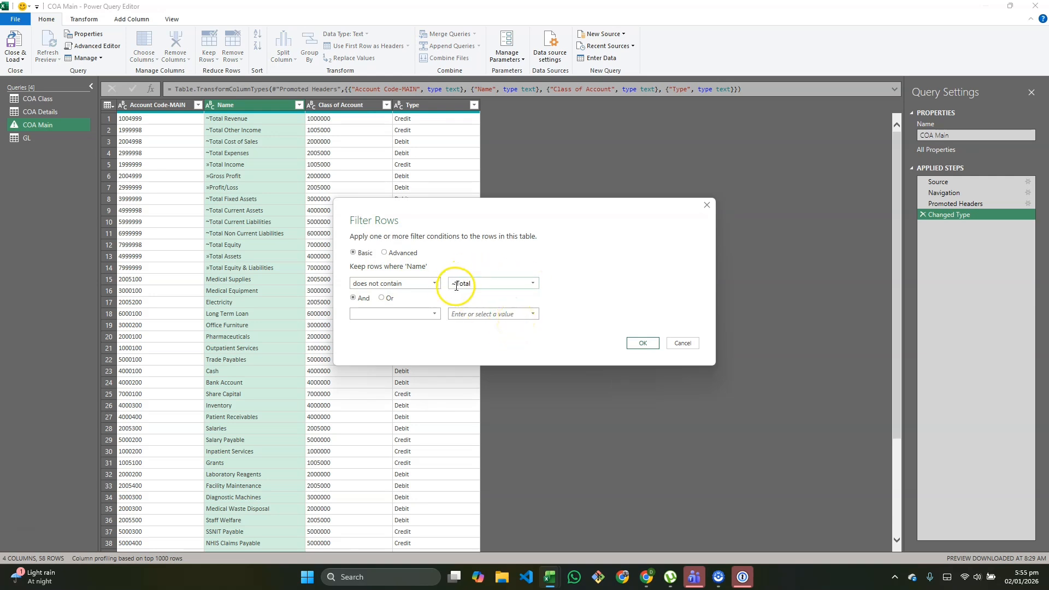
{"action": "left_click", "coordinate": [639, 342]}
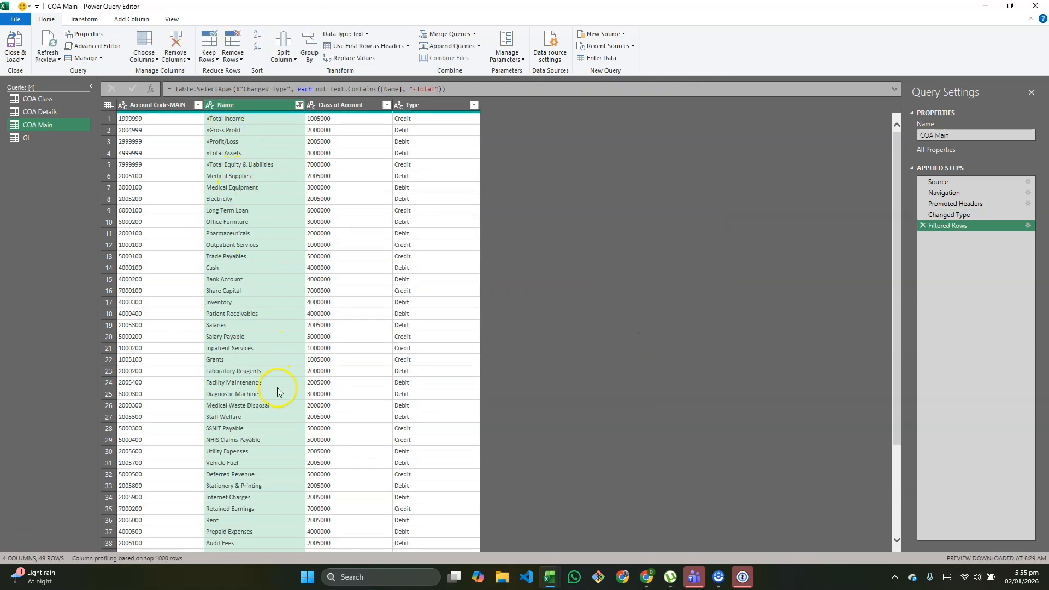
{"action": "scroll", "coordinate": [277, 390], "scroll_direction": "down", "scroll_amount": 4}
{"action": "scroll", "coordinate": [257, 427], "scroll_direction": "up", "scroll_amount": 4}
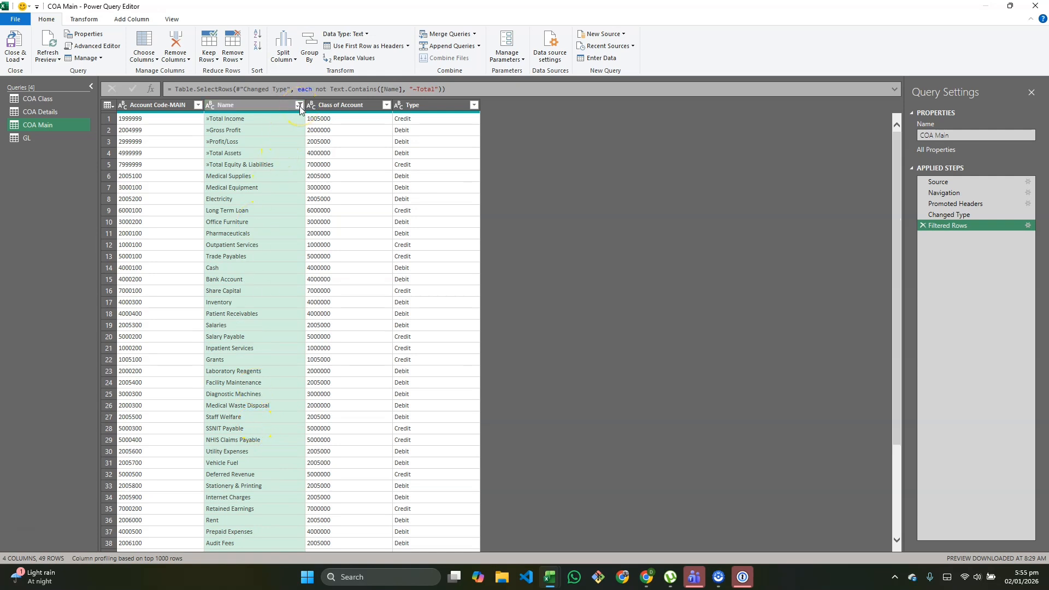
Edit the Filtered Rows step of COA Main, adding an And condition that Name does not contain "»"
{"action": "left_click", "coordinate": [210, 120]}
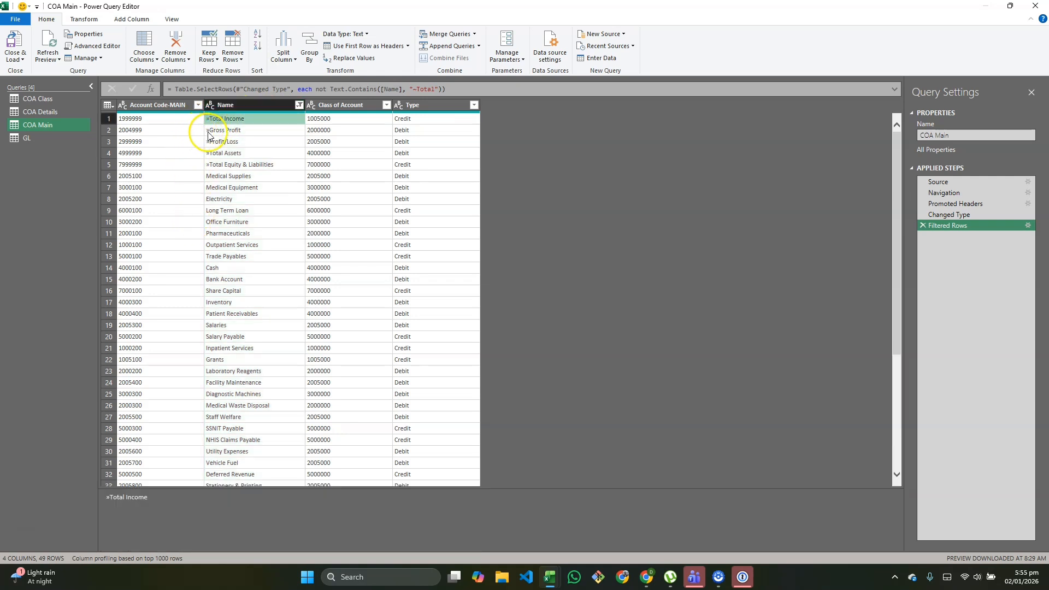
{"action": "left_click", "coordinate": [108, 498]}
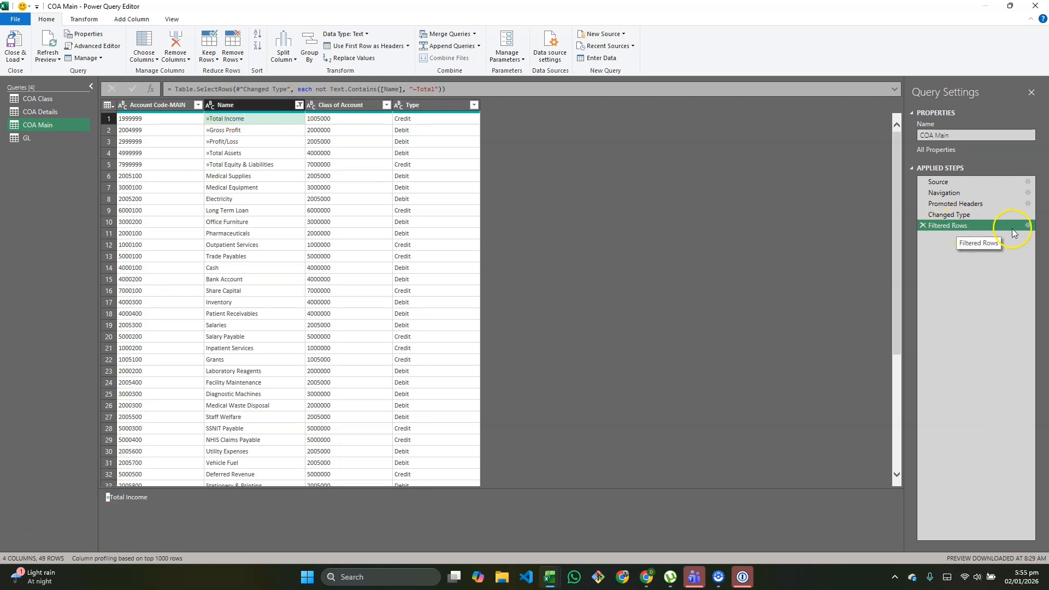
{"action": "left_click", "coordinate": [1027, 227]}
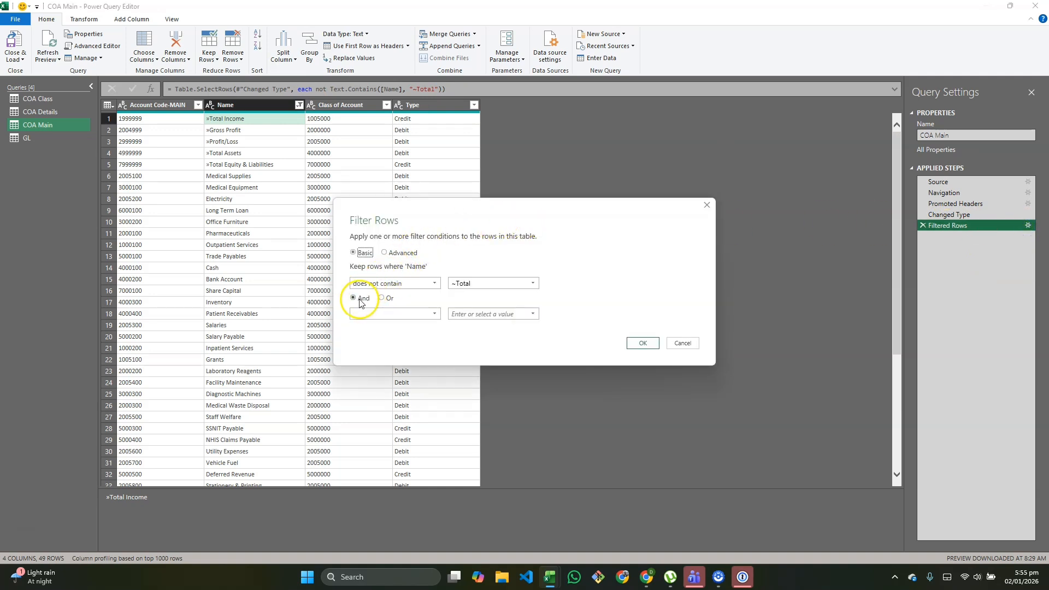
{"action": "left_click", "coordinate": [430, 313]}
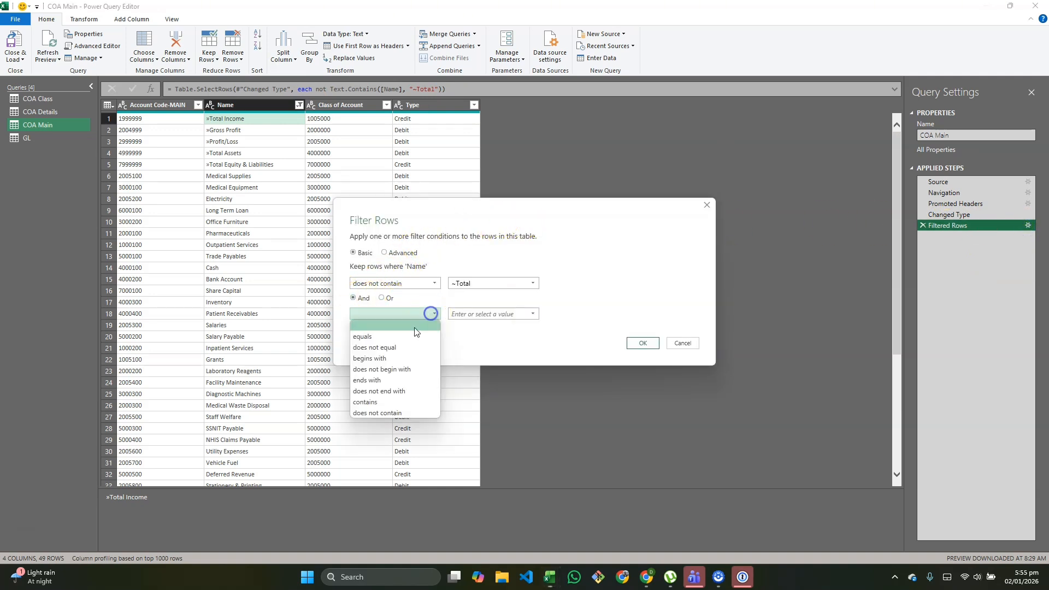
{"action": "left_click", "coordinate": [394, 414]}
{"action": "left_click", "coordinate": [482, 314]}
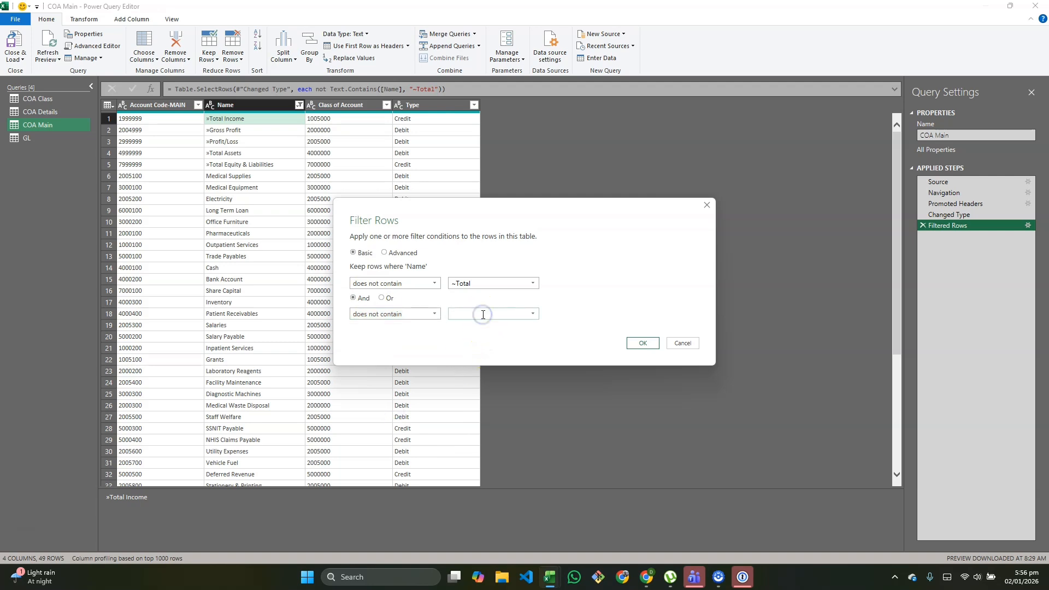
{"action": "left_click", "coordinate": [642, 343]}
{"action": "scroll", "coordinate": [273, 350], "scroll_direction": "down", "scroll_amount": 2}
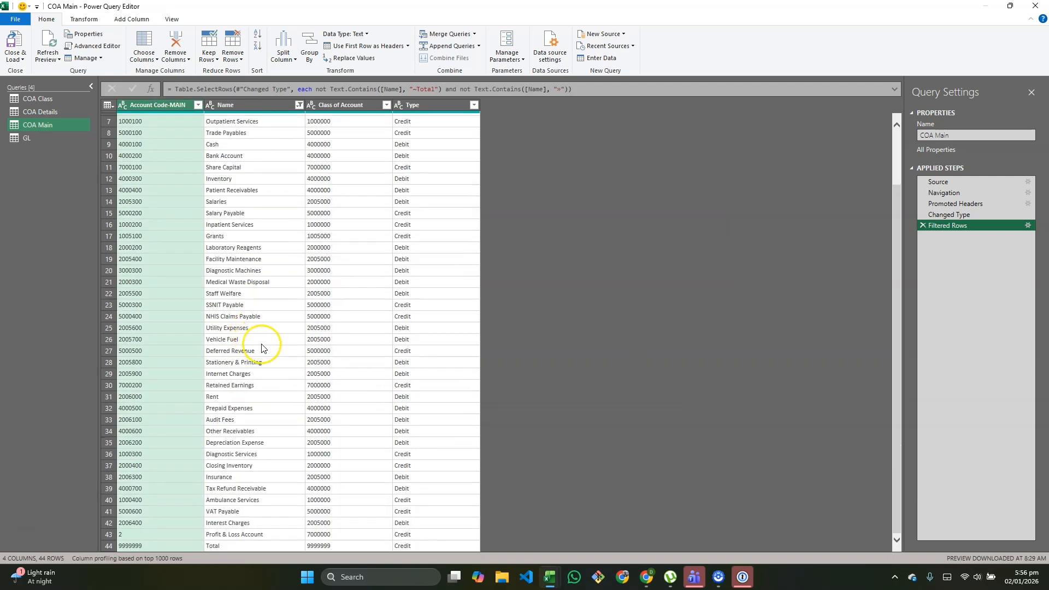
{"action": "scroll", "coordinate": [265, 351], "scroll_direction": "up", "scroll_amount": 2}
Exclude account code 9999999 from the Account Code-MAIN column of COA Main and check the remaining rows
{"action": "scroll", "coordinate": [265, 349], "scroll_direction": "down", "scroll_amount": 2}
{"action": "left_click", "coordinate": [198, 105]}
{"action": "scroll", "coordinate": [101, 262], "scroll_direction": "down", "scroll_amount": 10}
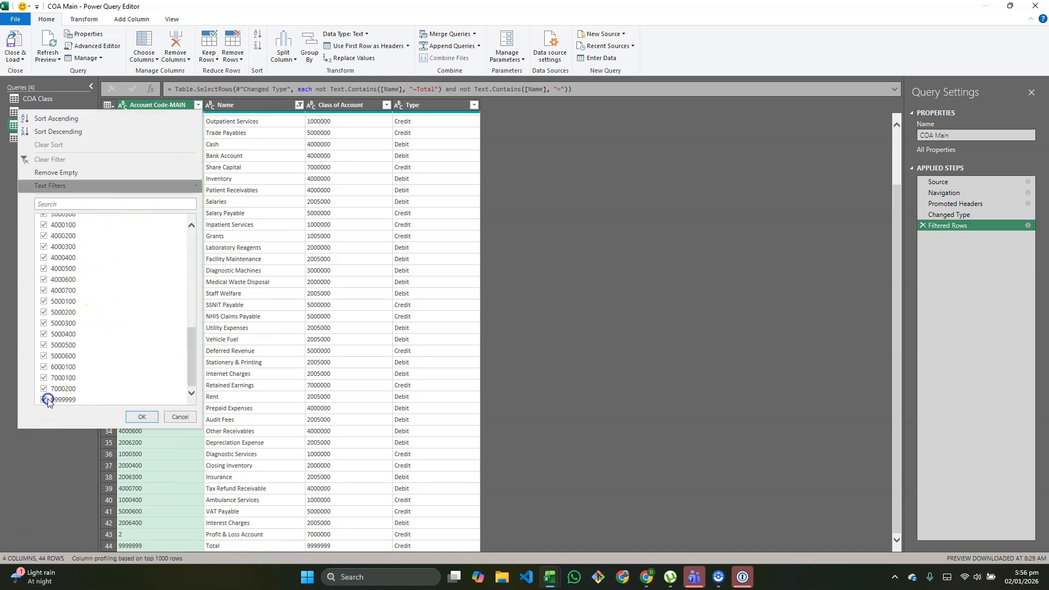
{"action": "left_click", "coordinate": [45, 399]}
{"action": "left_click", "coordinate": [141, 417]}
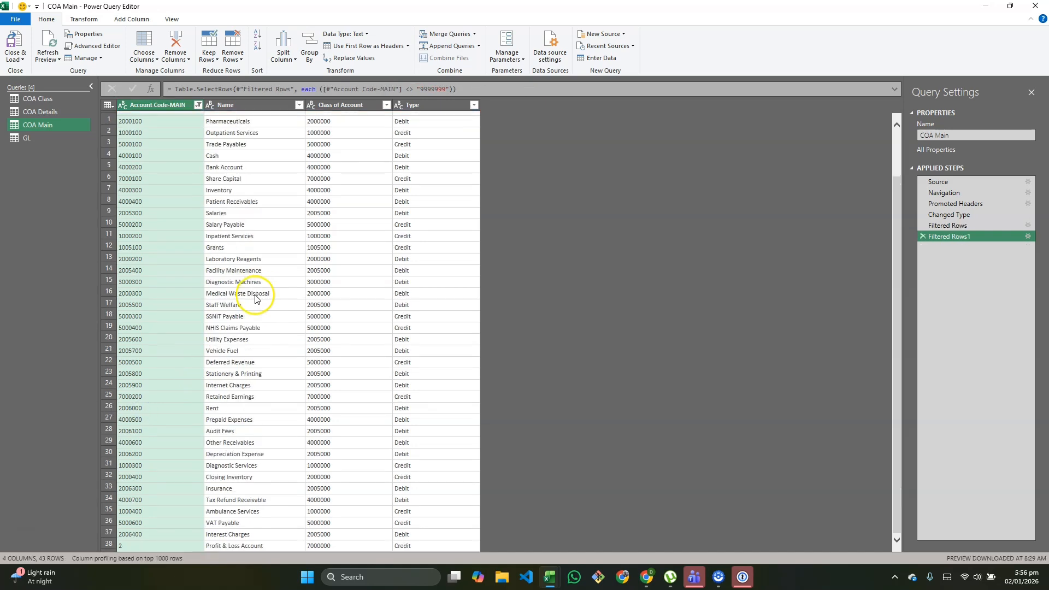
{"action": "scroll", "coordinate": [195, 347], "scroll_direction": "down", "scroll_amount": 3}
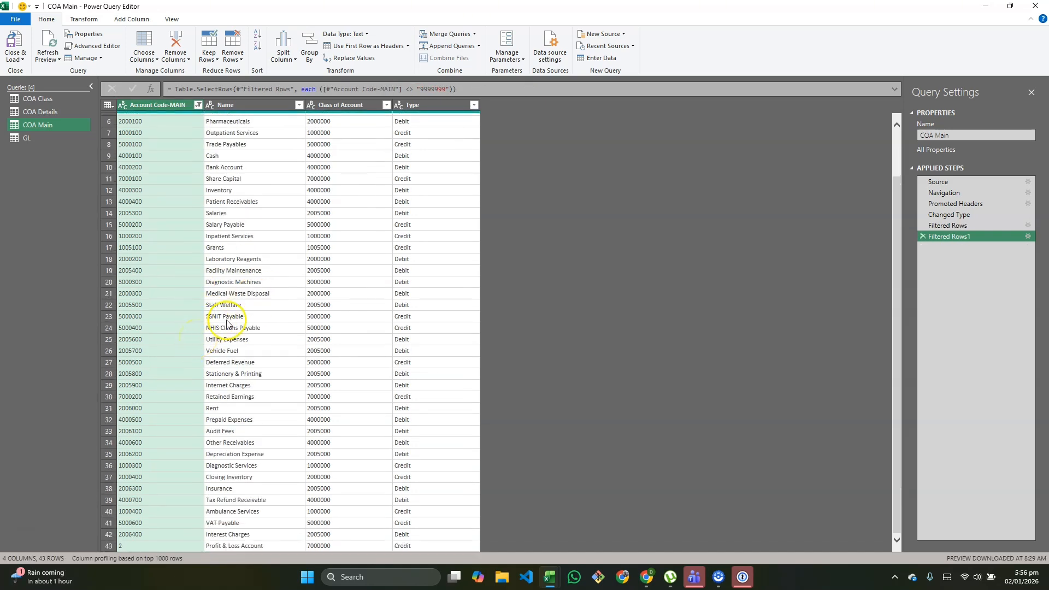
{"action": "scroll", "coordinate": [229, 312], "scroll_direction": "up", "scroll_amount": 3}
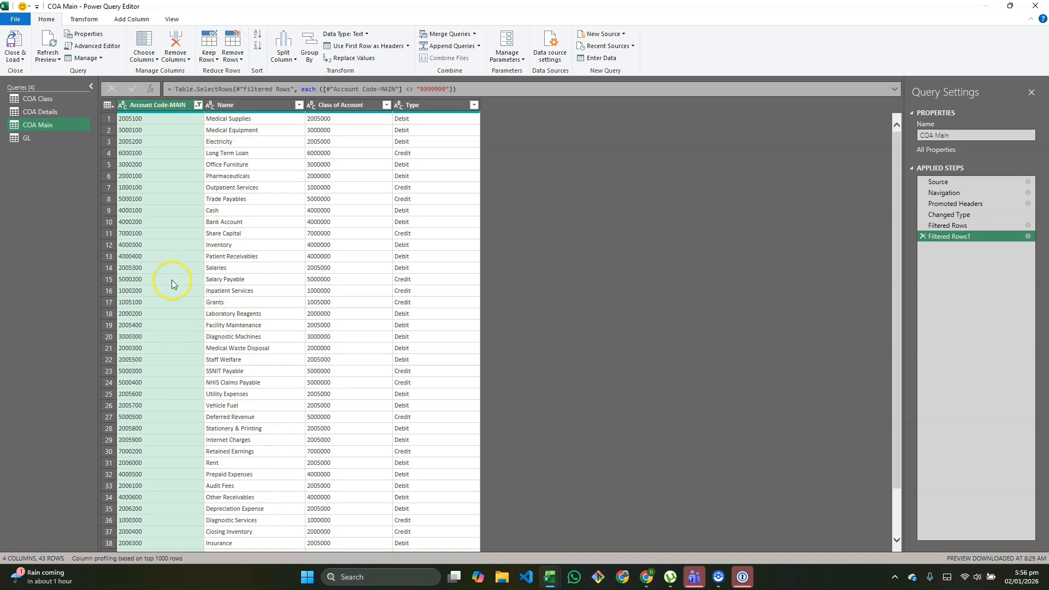
Review the rows of the COA Details query from the first to the last
{"action": "left_click", "coordinate": [57, 112]}
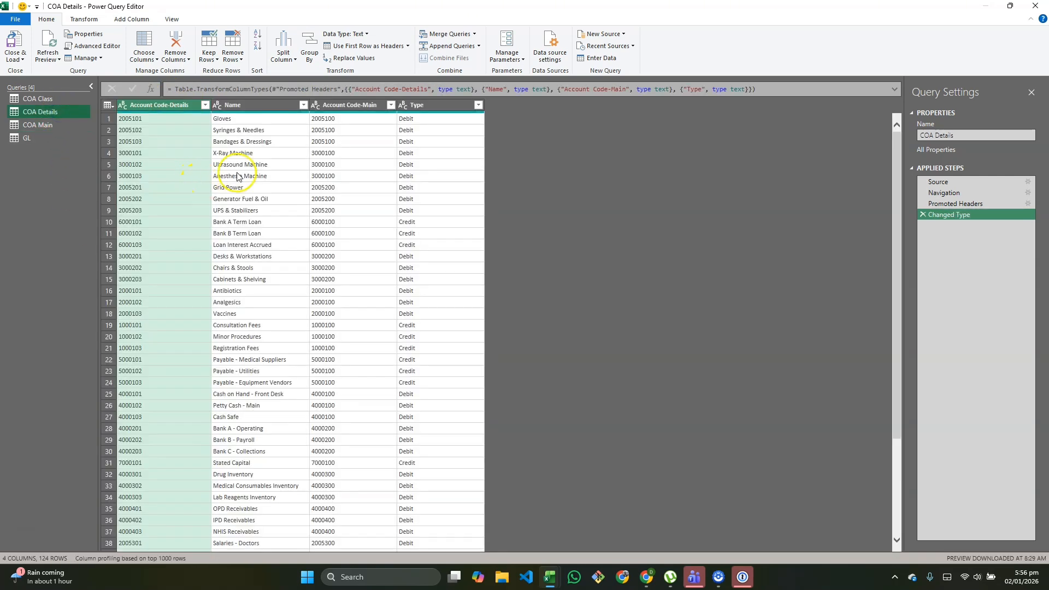
{"action": "scroll", "coordinate": [290, 282], "scroll_direction": "down", "scroll_amount": 20}
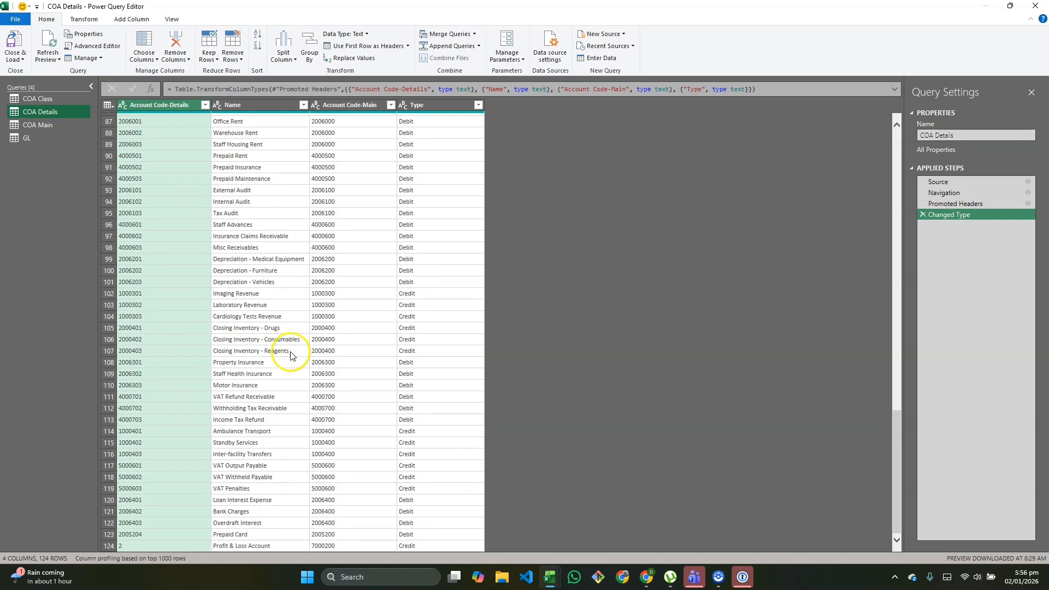
{"action": "scroll", "coordinate": [287, 352], "scroll_direction": "up", "scroll_amount": 20}
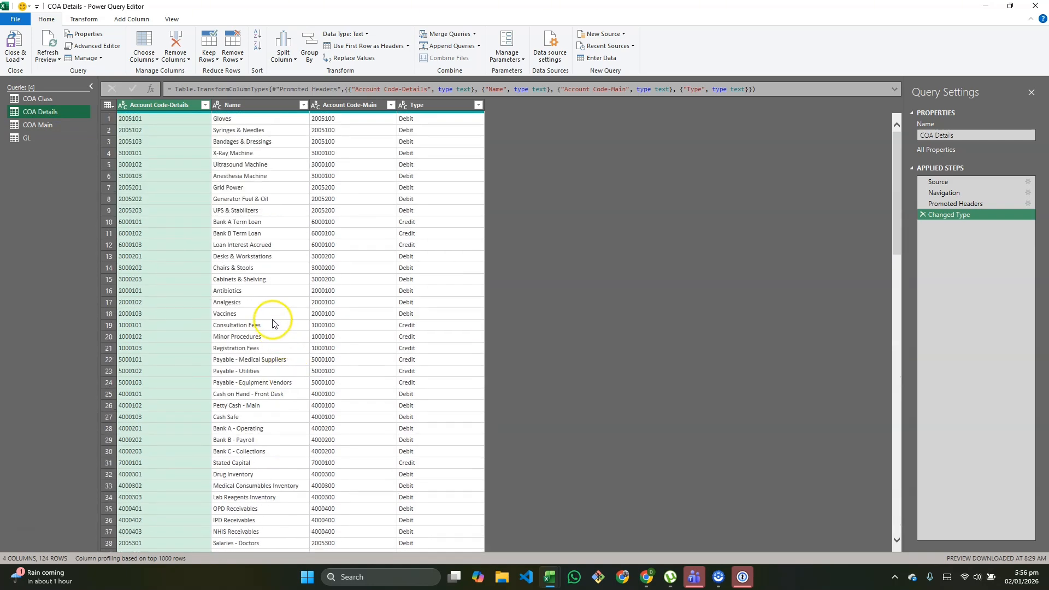
Merge COA Class with COA Main as a new query, matching Account Code-CLASS to Class of Account with a Left Outer join
{"action": "left_click", "coordinate": [41, 99]}
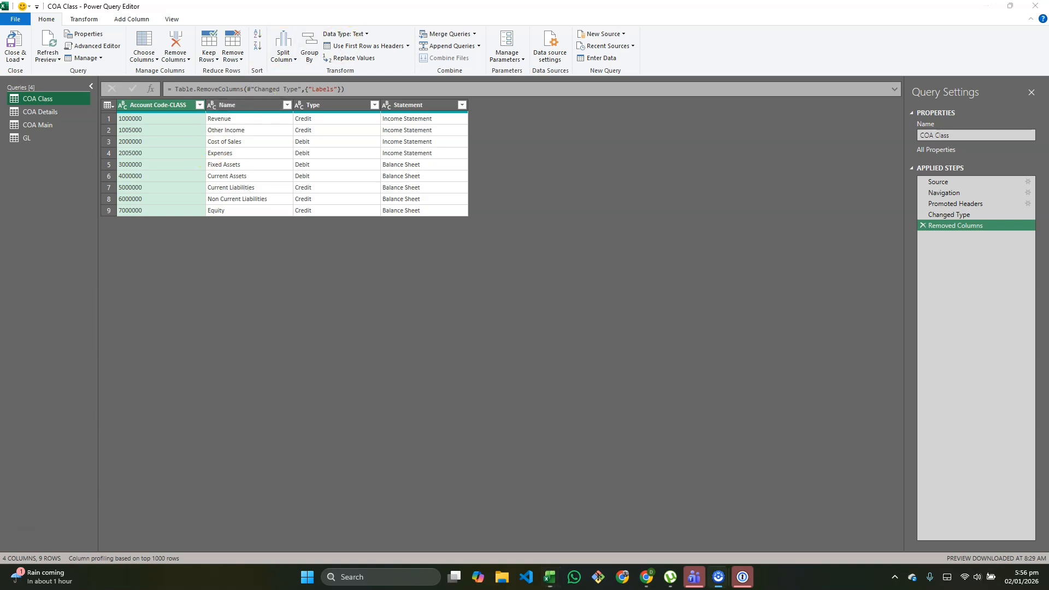
{"action": "left_click", "coordinate": [474, 35]}
{"action": "left_click", "coordinate": [474, 35]}
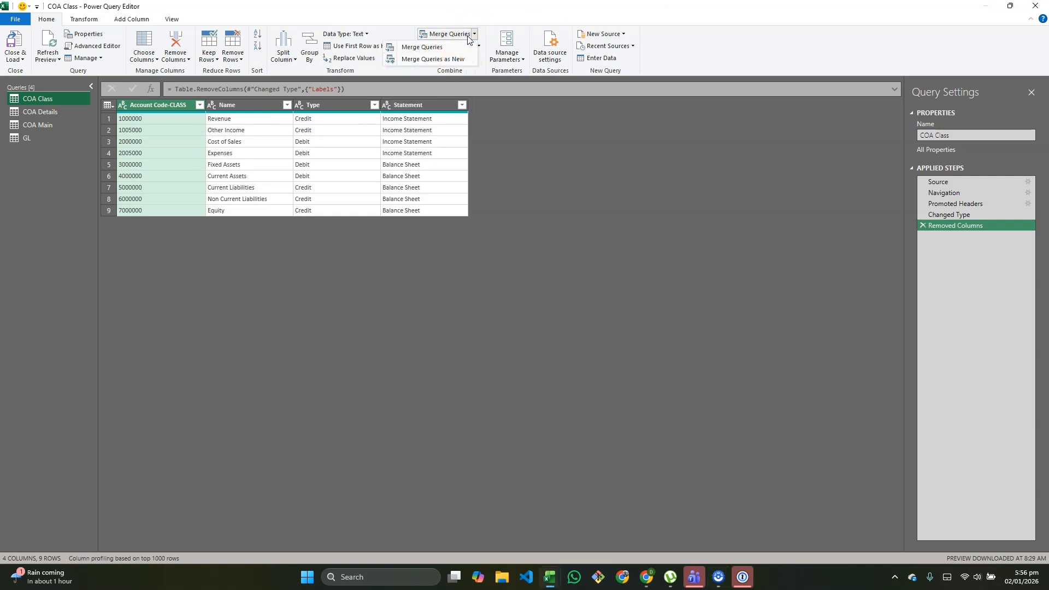
{"action": "left_click", "coordinate": [423, 59]}
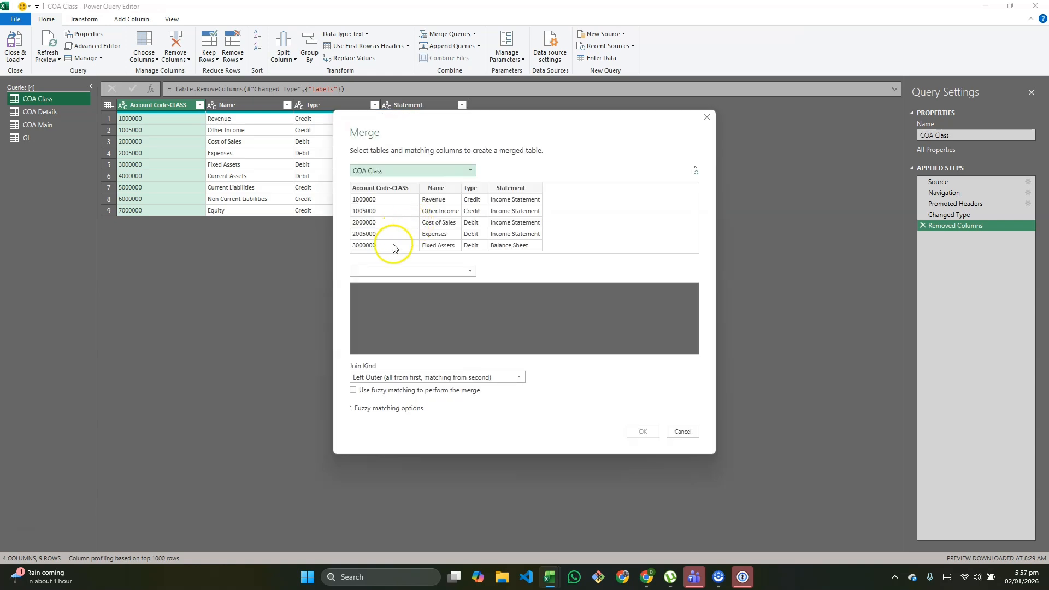
{"action": "left_click", "coordinate": [381, 189]}
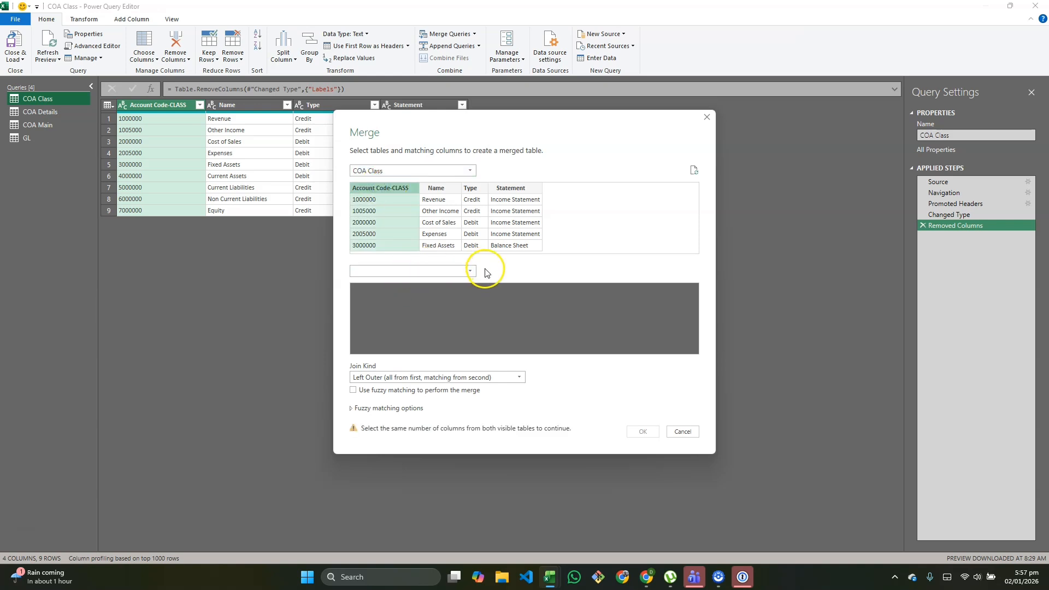
{"action": "left_click", "coordinate": [468, 272]}
{"action": "left_click", "coordinate": [393, 305]}
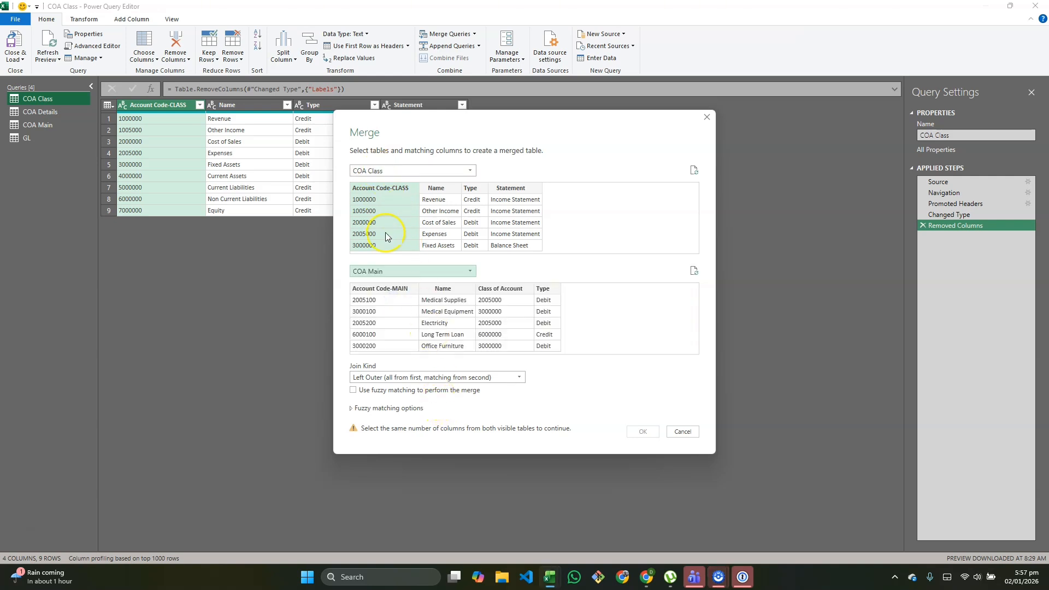
{"action": "left_click", "coordinate": [503, 289]}
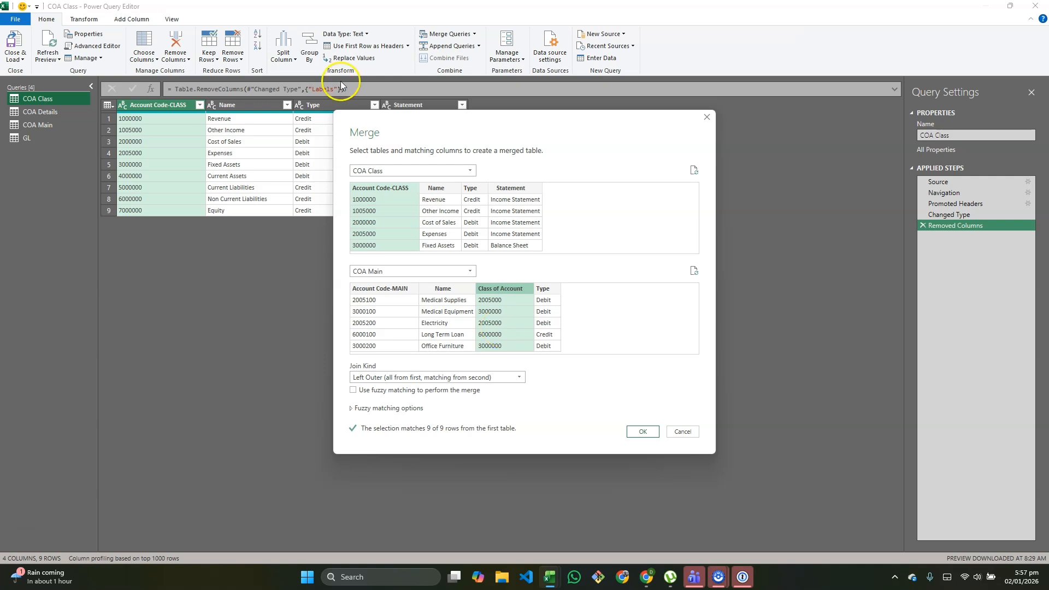
{"action": "left_click", "coordinate": [640, 432]}
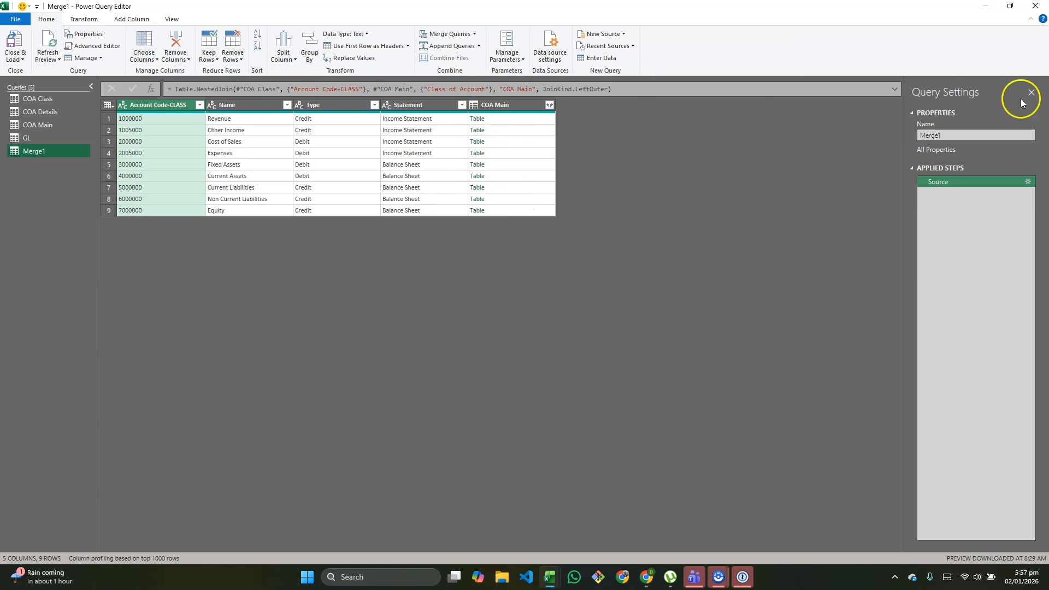
Rename the new merged query as COA
{"action": "left_click", "coordinate": [1026, 136]}
{"action": "key", "text": "BackSpace"}
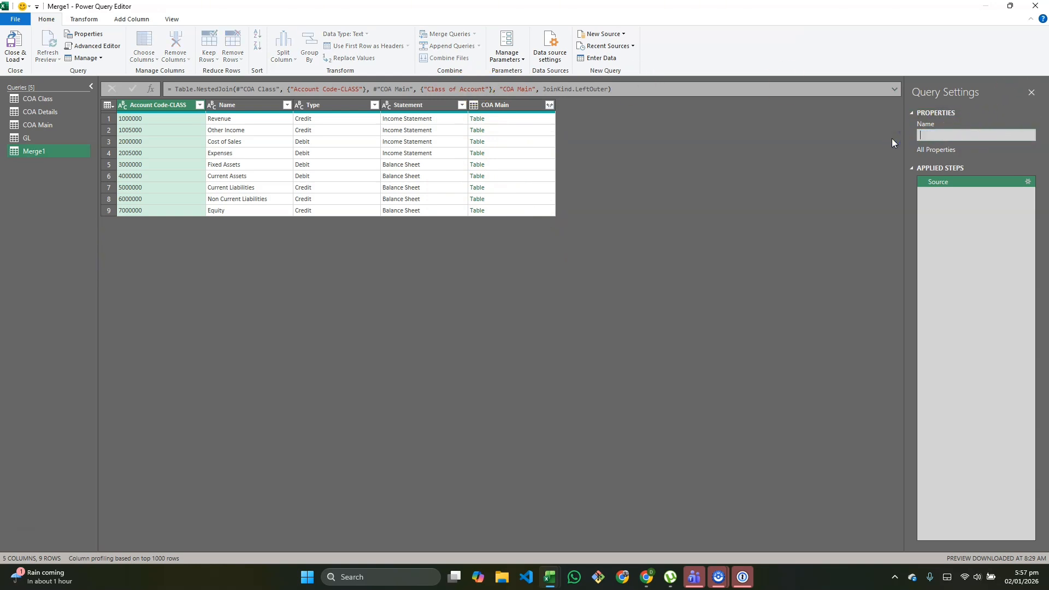
{"action": "type", "text": "COA"}
{"action": "left_click", "coordinate": [812, 156]}
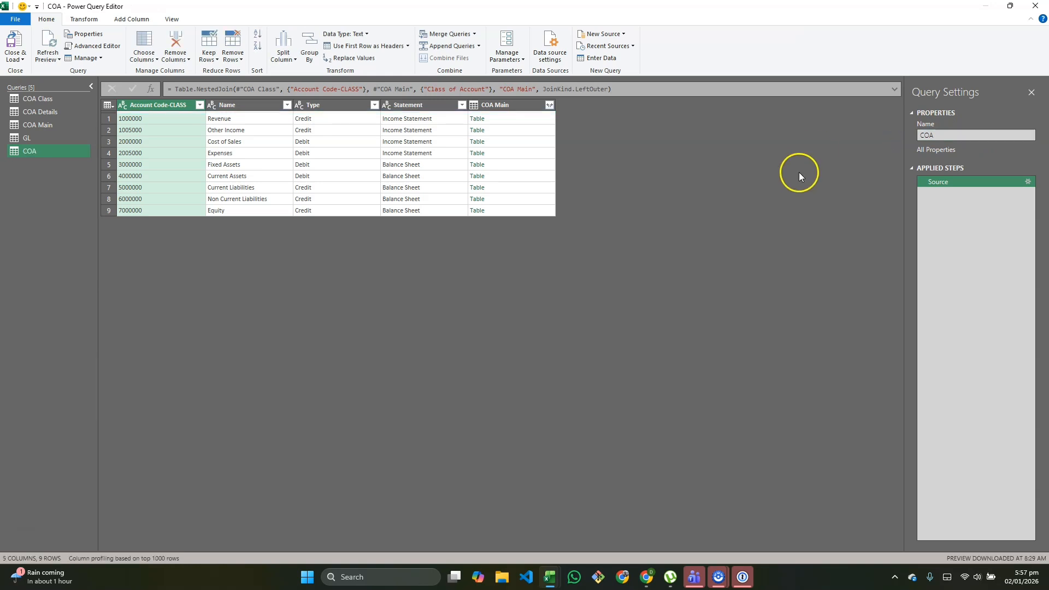
Expand the COA Main column to include only Account Code-MAIN and Name, without the original column name as prefix
{"action": "left_click", "coordinate": [549, 106]}
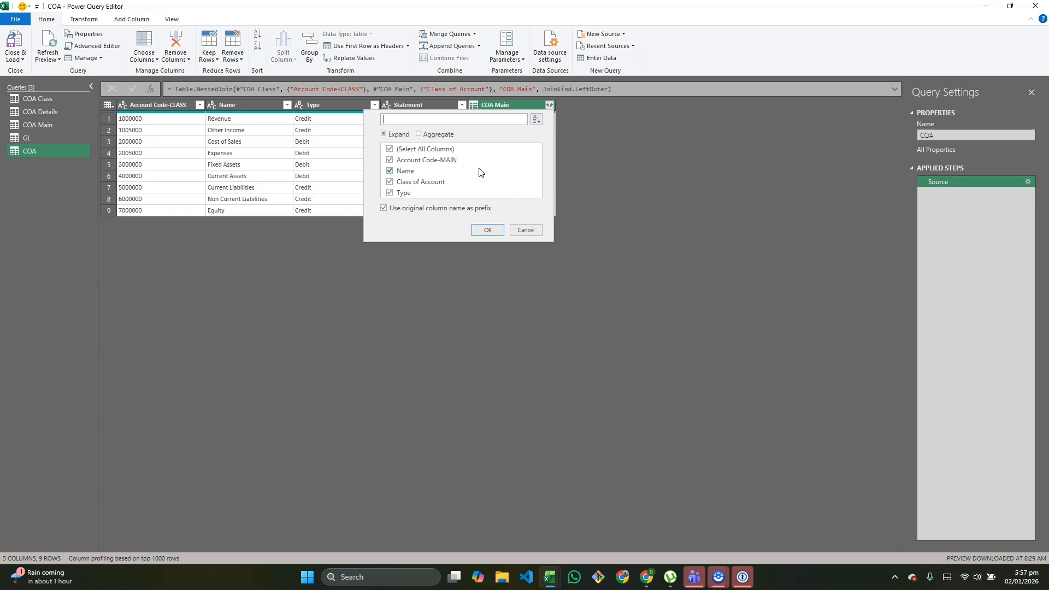
{"action": "left_click", "coordinate": [390, 150]}
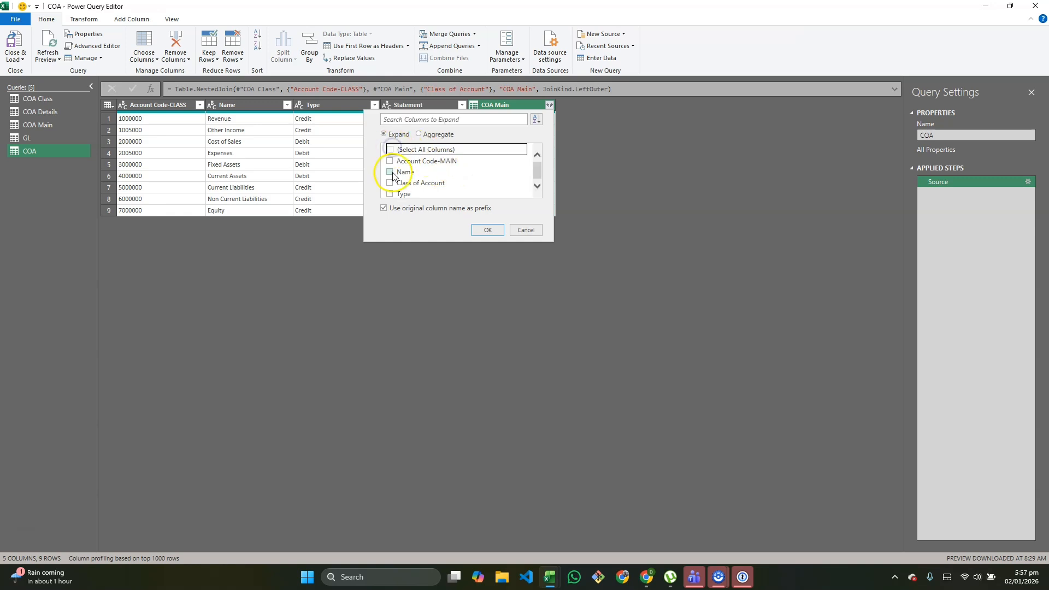
{"action": "left_click", "coordinate": [390, 161]}
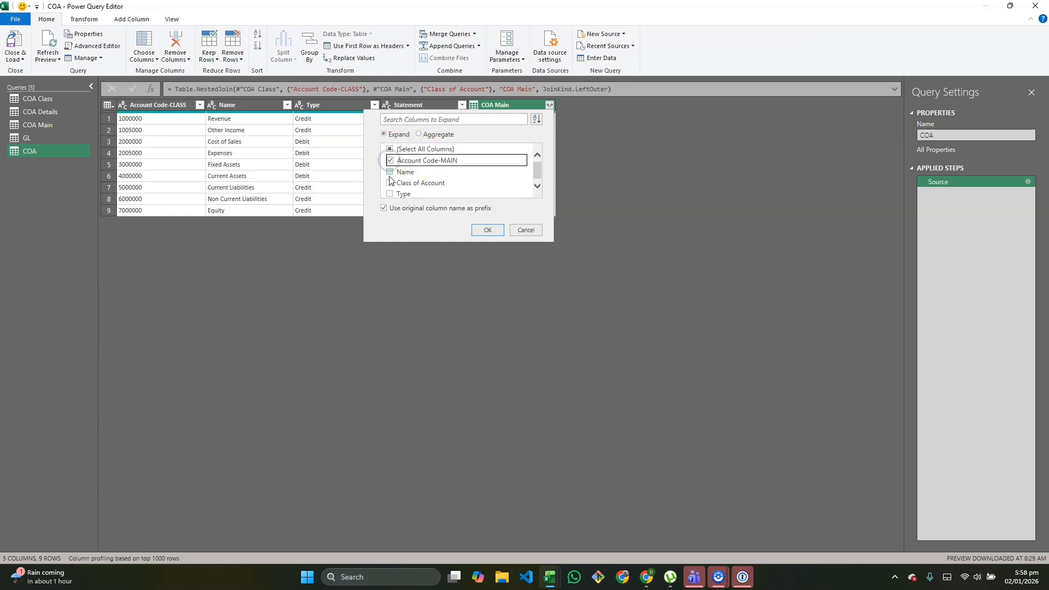
{"action": "left_click", "coordinate": [390, 172]}
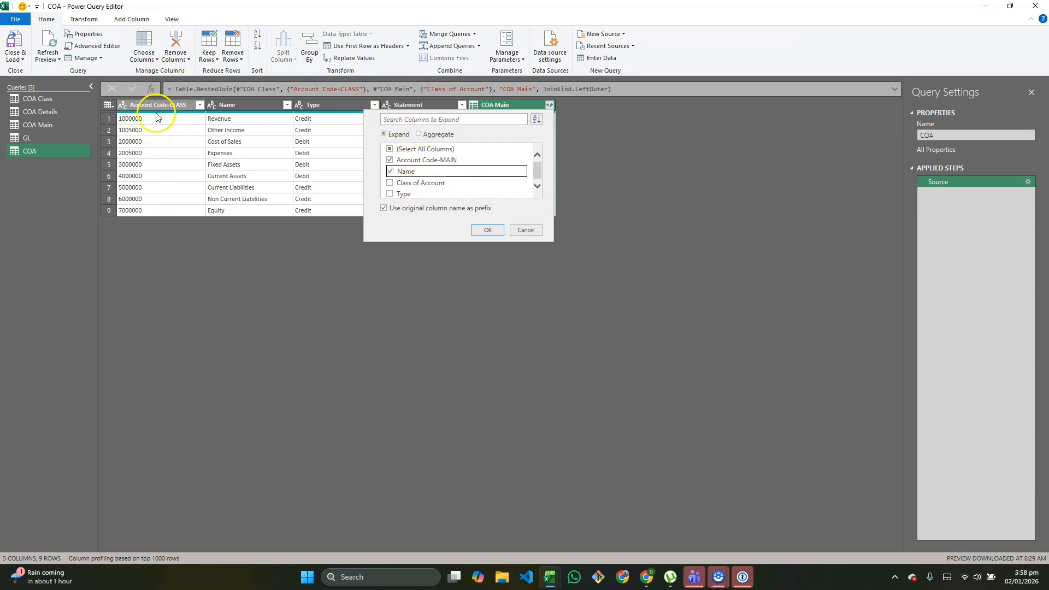
{"action": "left_click", "coordinate": [384, 208]}
{"action": "left_click", "coordinate": [487, 230]}
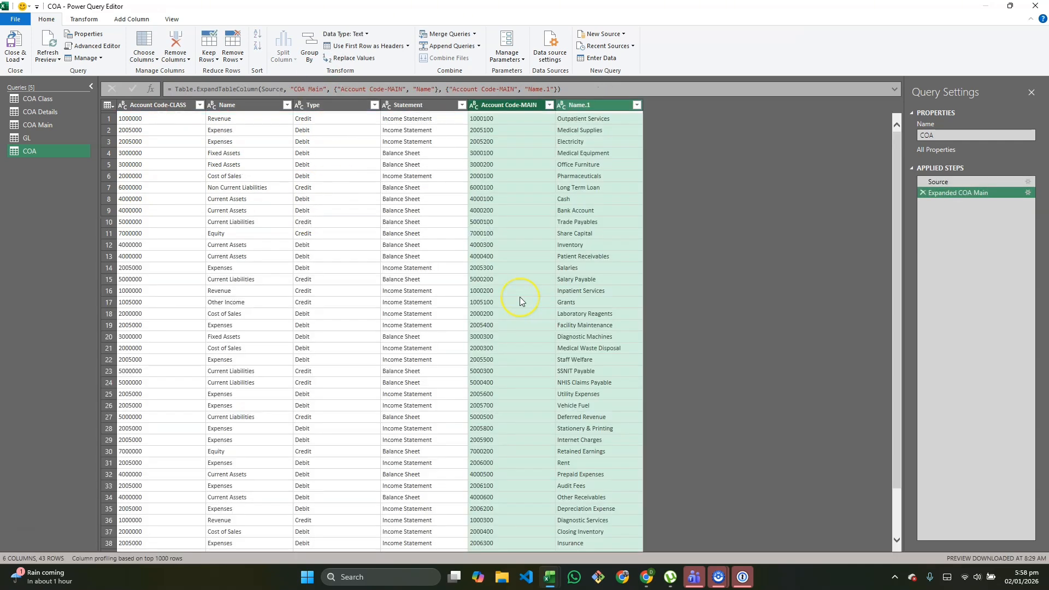
Rename the expanded Name.1 column of the COA query as "Name - Main"
{"action": "scroll", "coordinate": [519, 297], "scroll_direction": "down", "scroll_amount": 2}
{"action": "scroll", "coordinate": [531, 369], "scroll_direction": "up", "scroll_amount": 2}
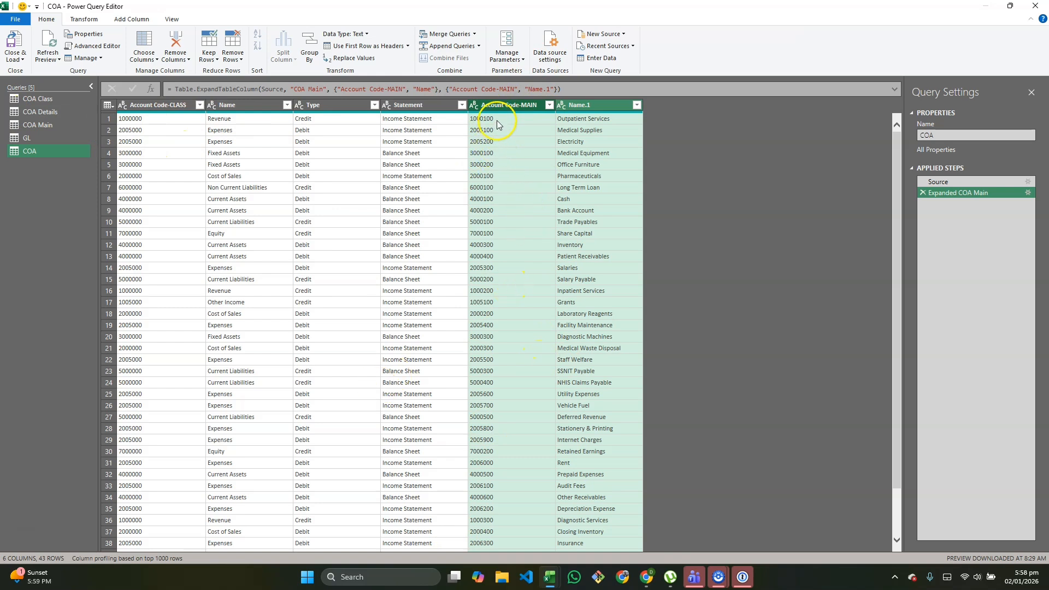
{"action": "double_click", "coordinate": [588, 106]}
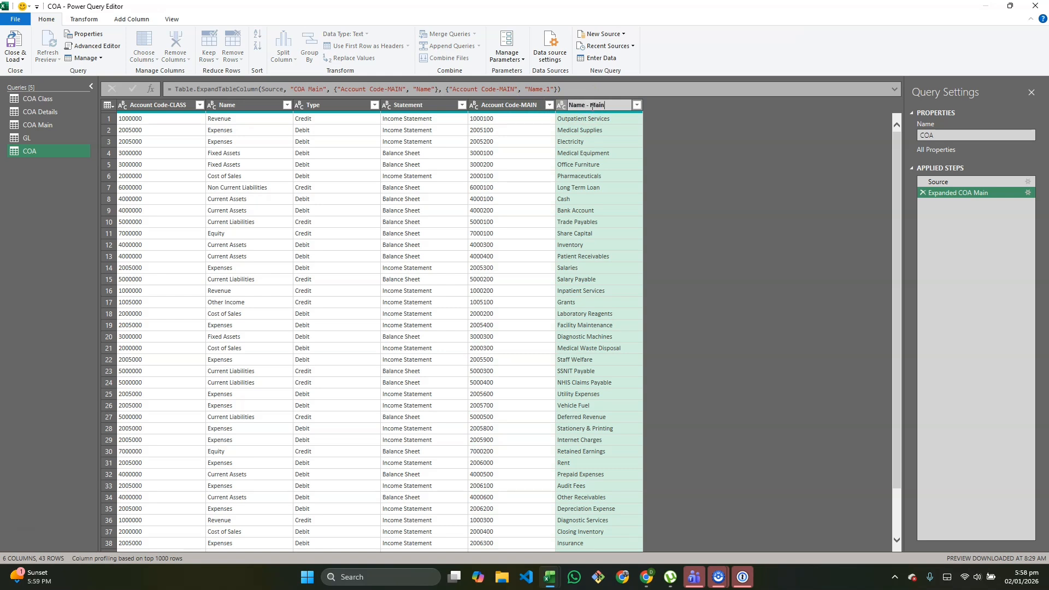
{"action": "type", "text": "Name - Main"}
{"action": "key", "text": "Return"}
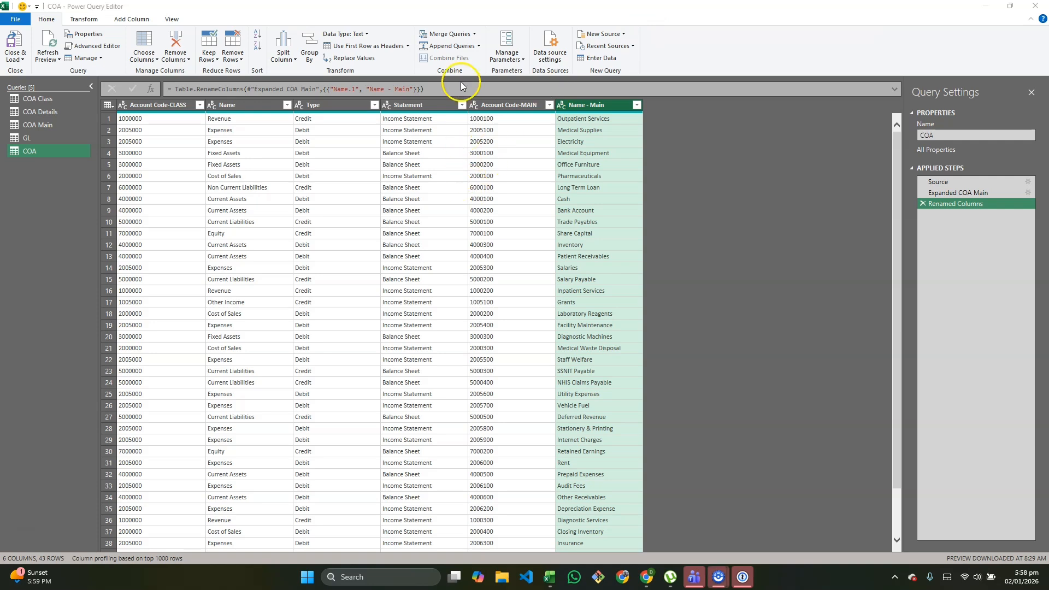
Merge COA Details into the COA query, matching Account Code-MAIN to Account Code-Main with a Left Outer join
{"action": "left_click", "coordinate": [458, 34]}
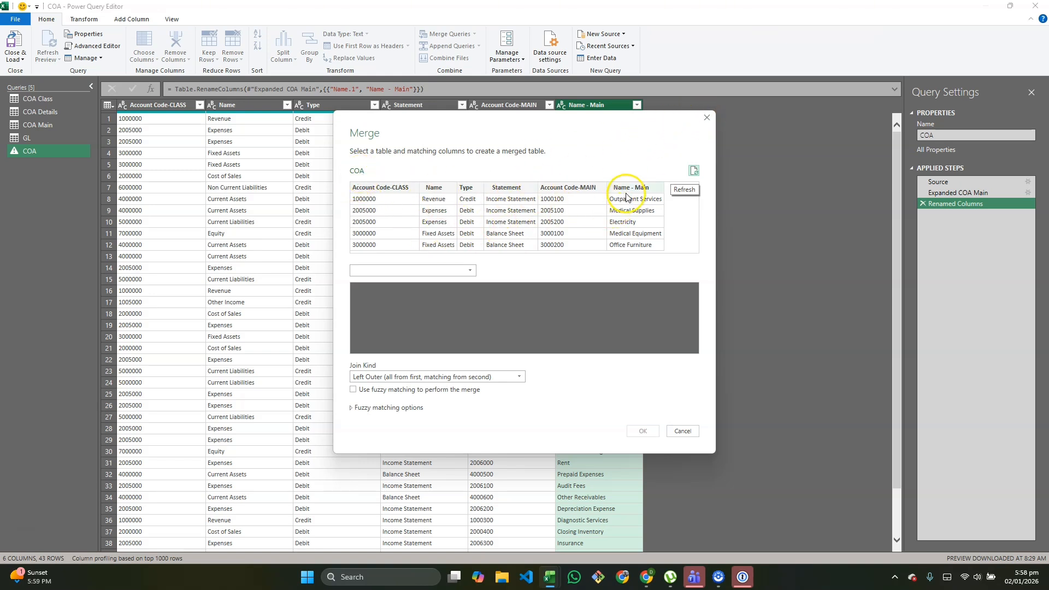
{"action": "left_click", "coordinate": [576, 187]}
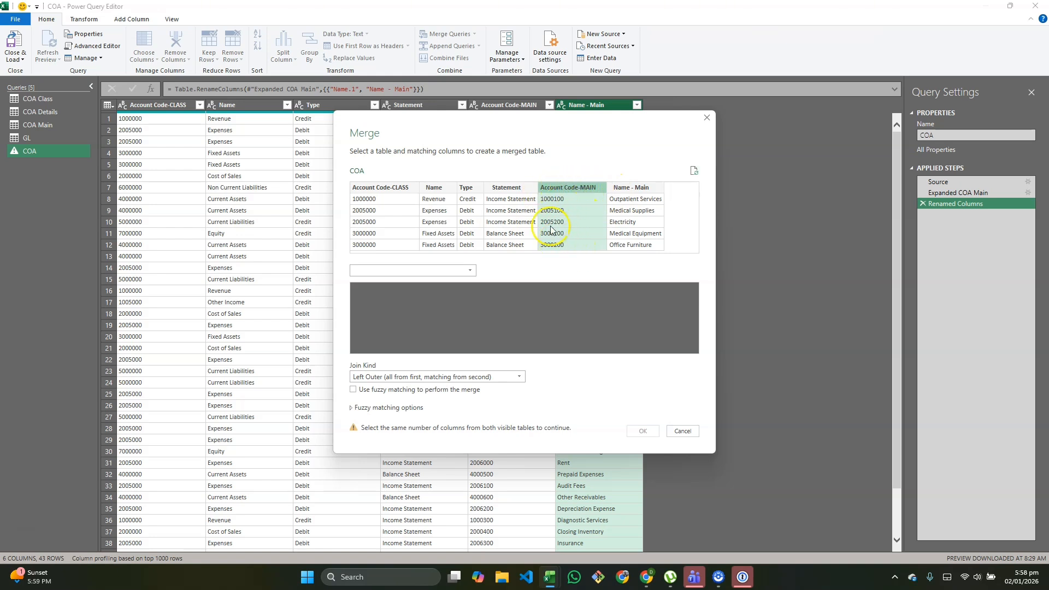
{"action": "left_click", "coordinate": [461, 274]}
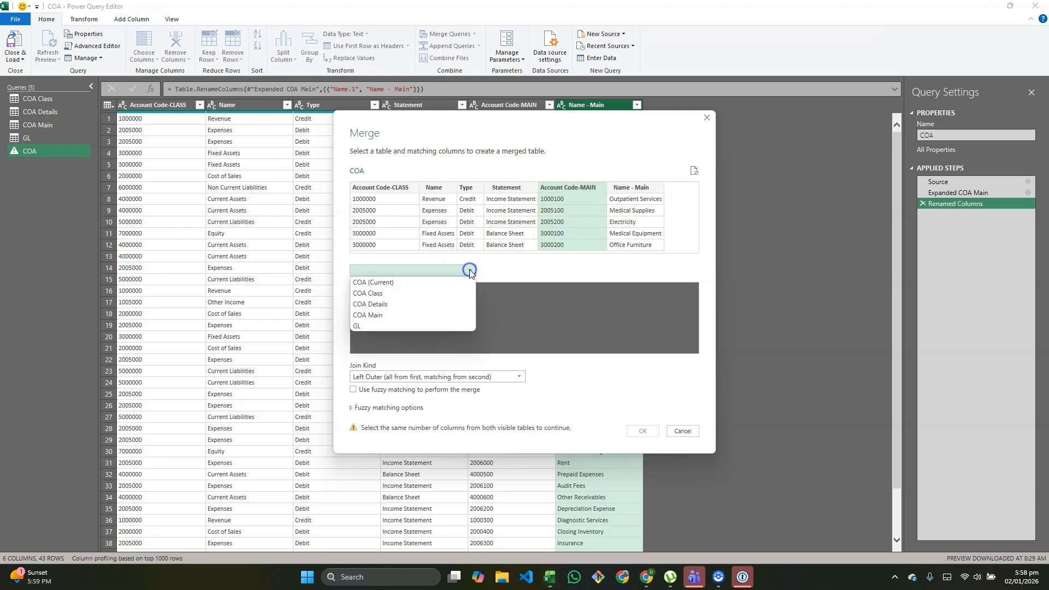
{"action": "left_click", "coordinate": [388, 306]}
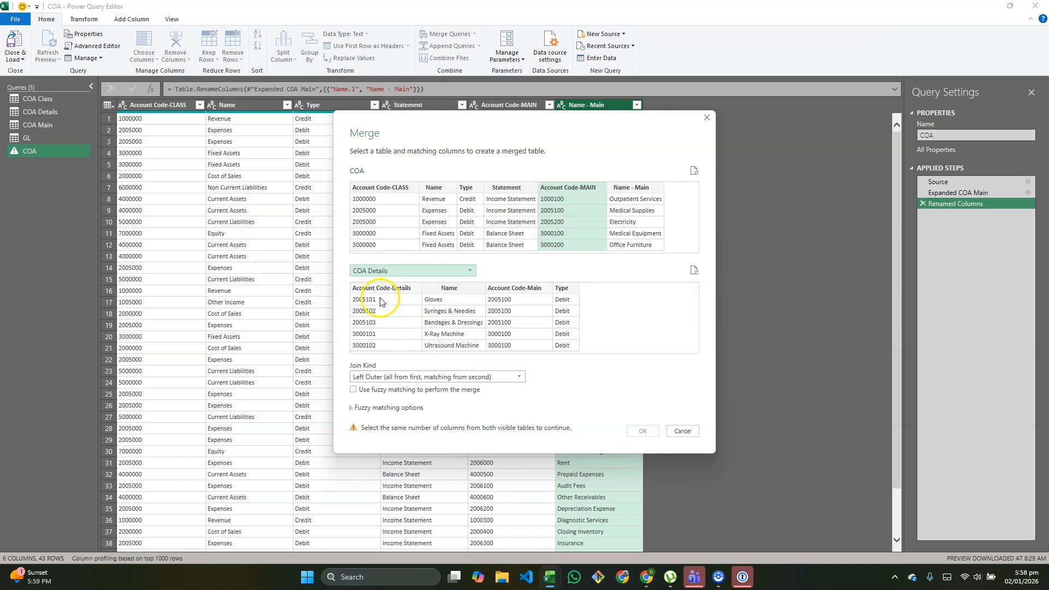
{"action": "left_click", "coordinate": [514, 288]}
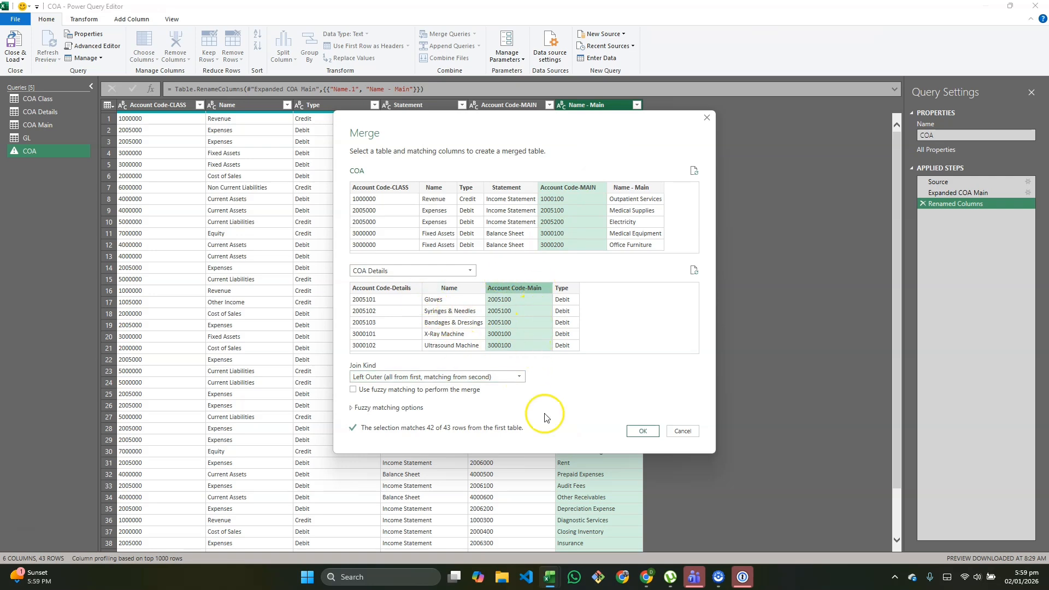
{"action": "left_click", "coordinate": [642, 432]}
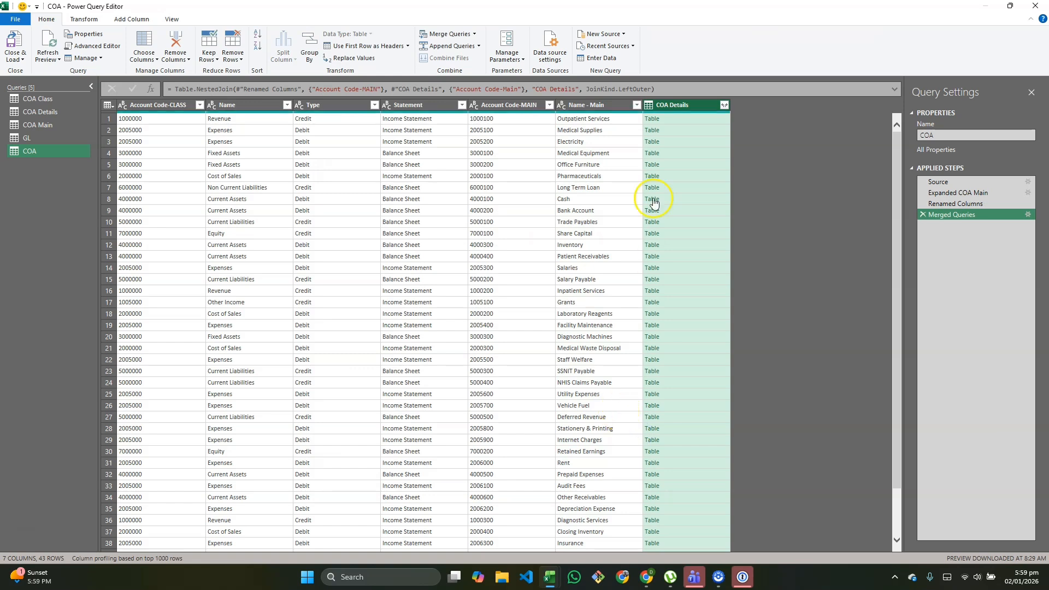
Expand the COA Details column to include only Account Code-Details and Name, without a prefix
{"action": "left_click", "coordinate": [724, 106]}
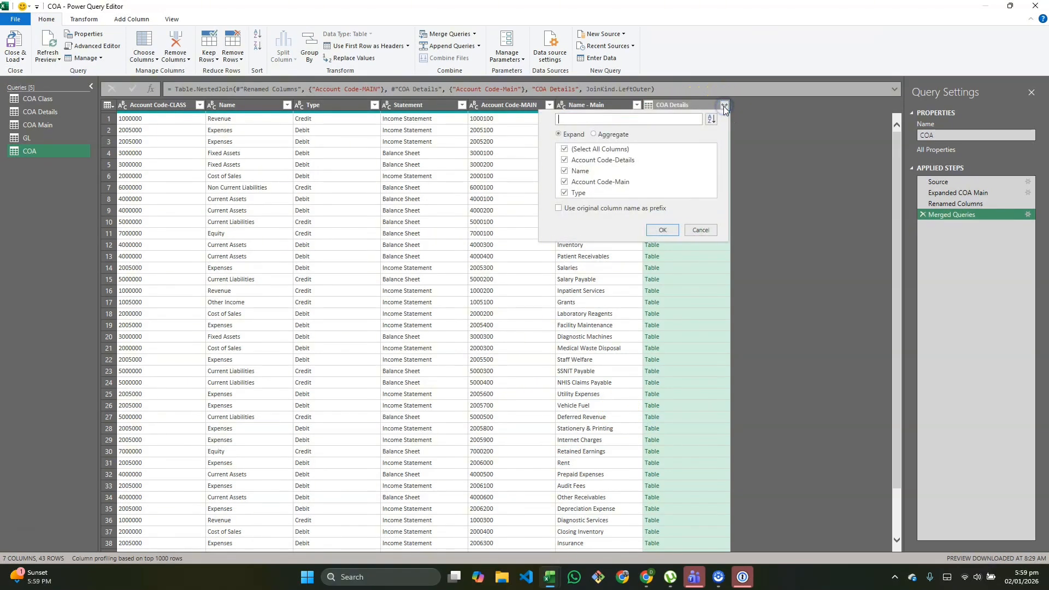
{"action": "left_click", "coordinate": [565, 149]}
{"action": "left_click", "coordinate": [564, 161]}
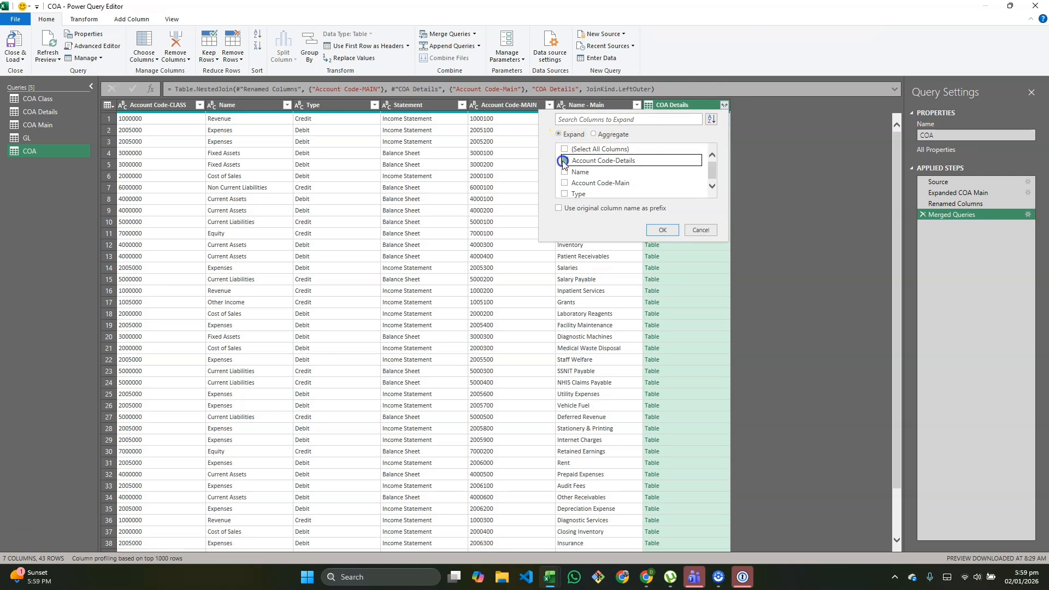
{"action": "left_click", "coordinate": [566, 172]}
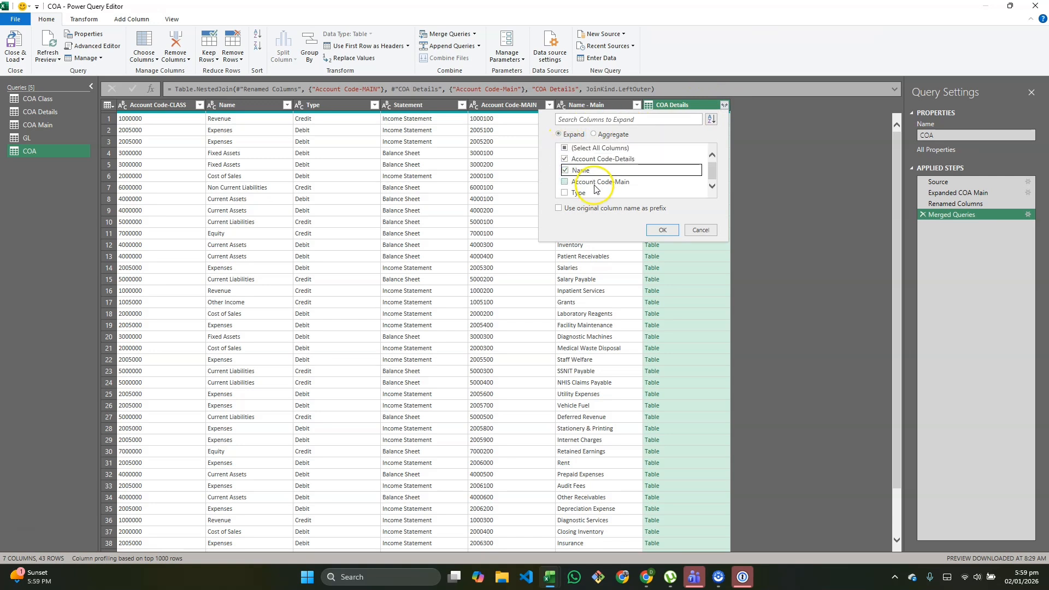
{"action": "left_click", "coordinate": [663, 230]}
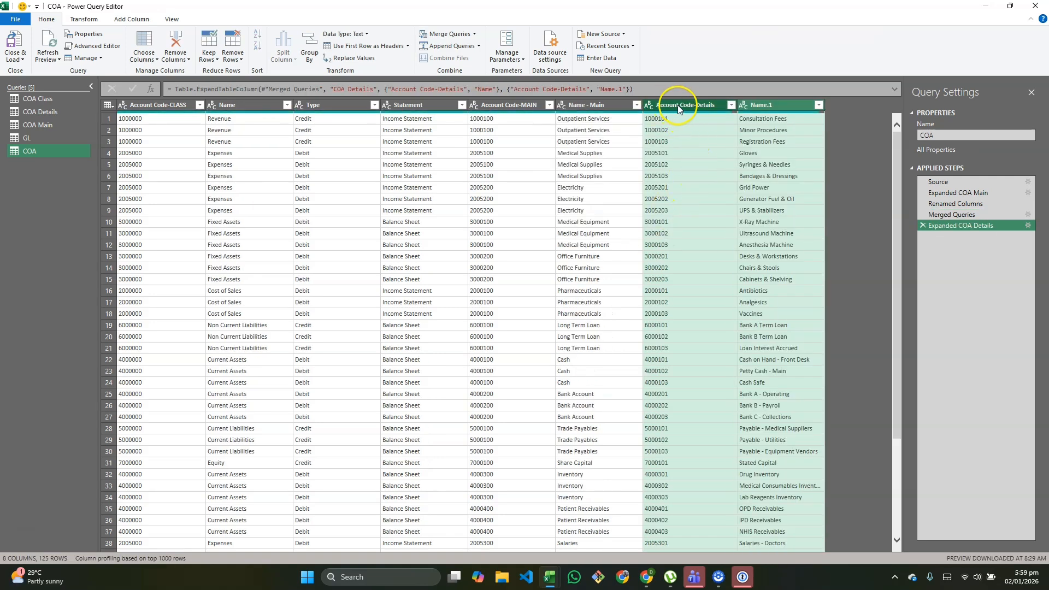
Check the expanded COA rows down to the last one and rename the Name.1 column as "Name - Details"
{"action": "scroll", "coordinate": [693, 375], "scroll_direction": "down", "scroll_amount": 20}
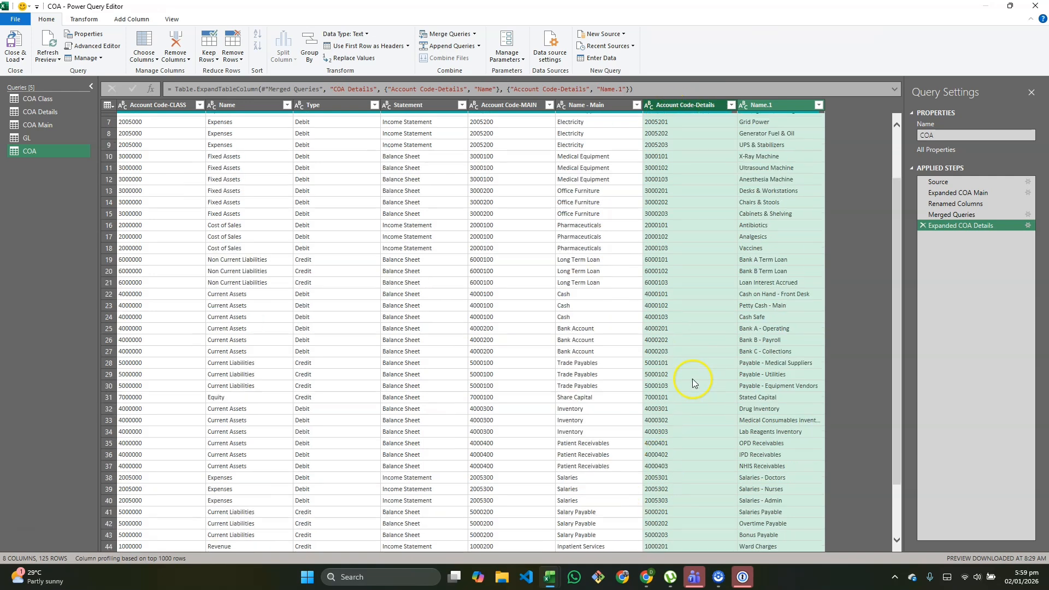
{"action": "scroll", "coordinate": [684, 421], "scroll_direction": "down", "scroll_amount": 8}
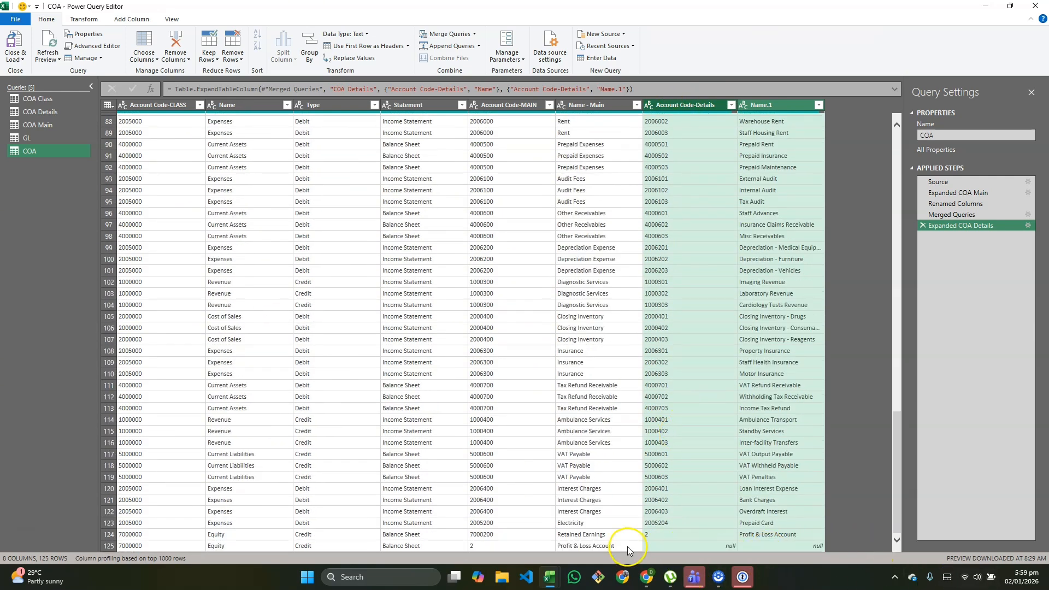
{"action": "scroll", "coordinate": [773, 281], "scroll_direction": "up", "scroll_amount": 20}
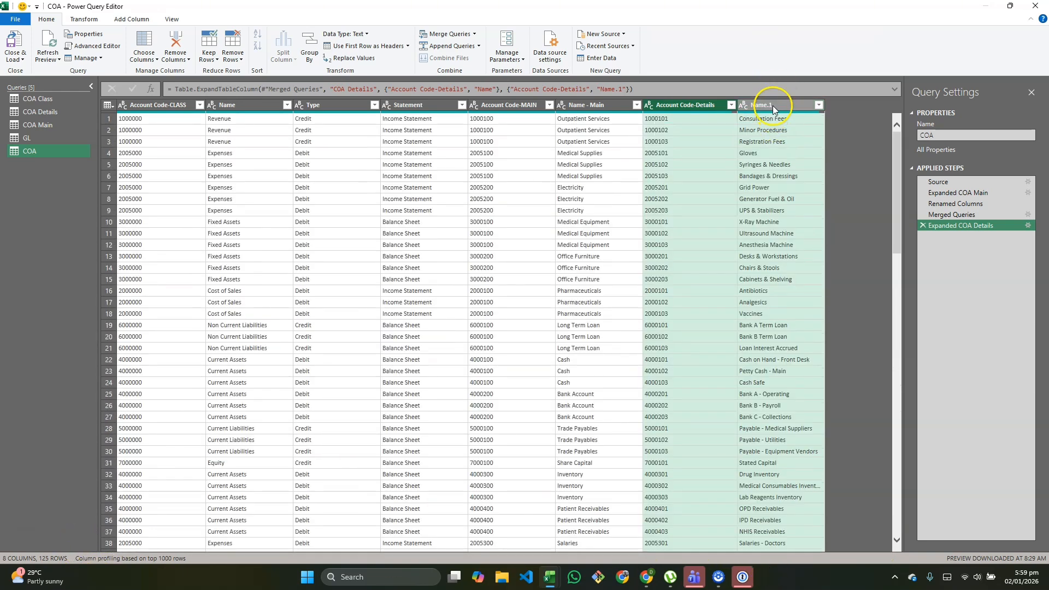
{"action": "double_click", "coordinate": [772, 104]}
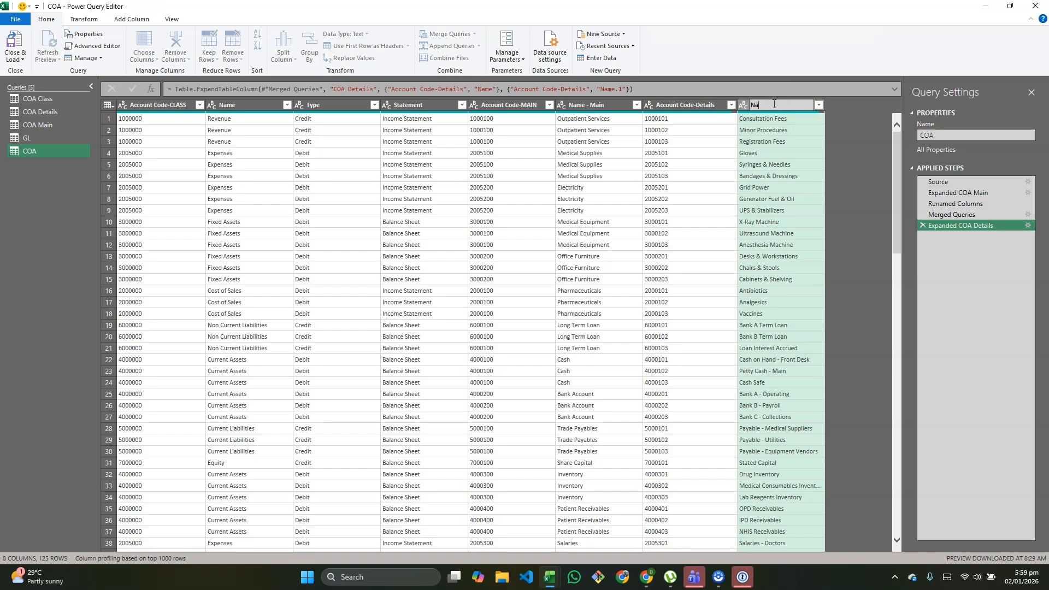
{"action": "type", "text": "- Details"}
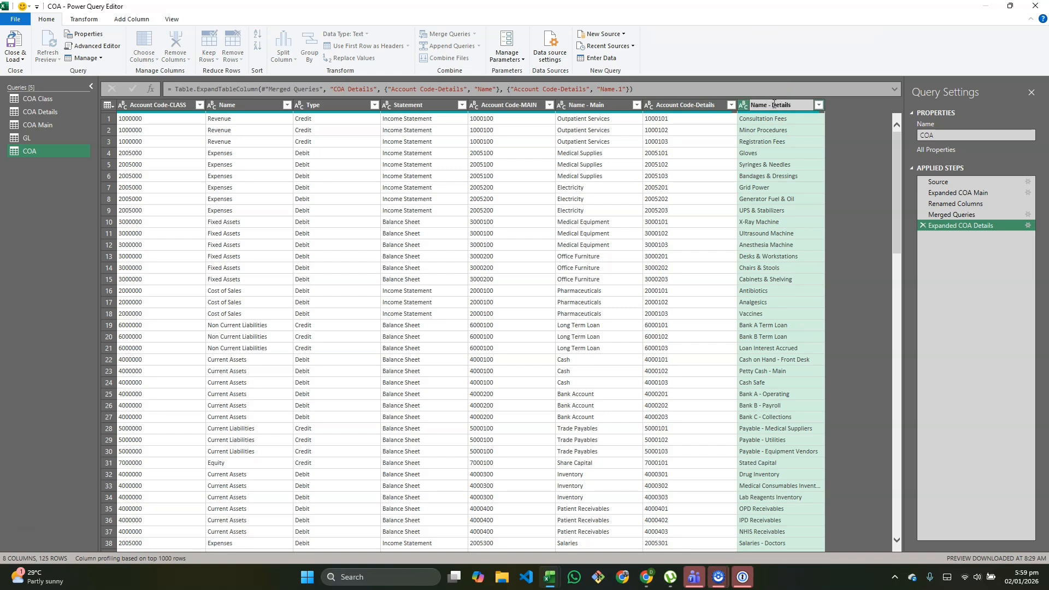
{"action": "key", "text": "Return"}
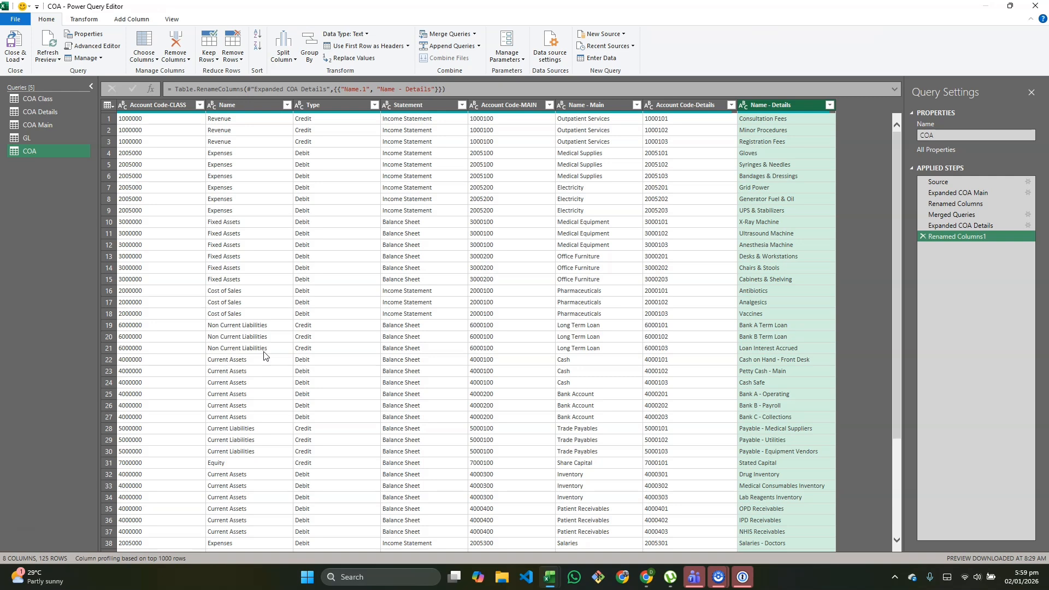
Set the data type of the GL query's ID column to Text
{"action": "left_click", "coordinate": [29, 140]}
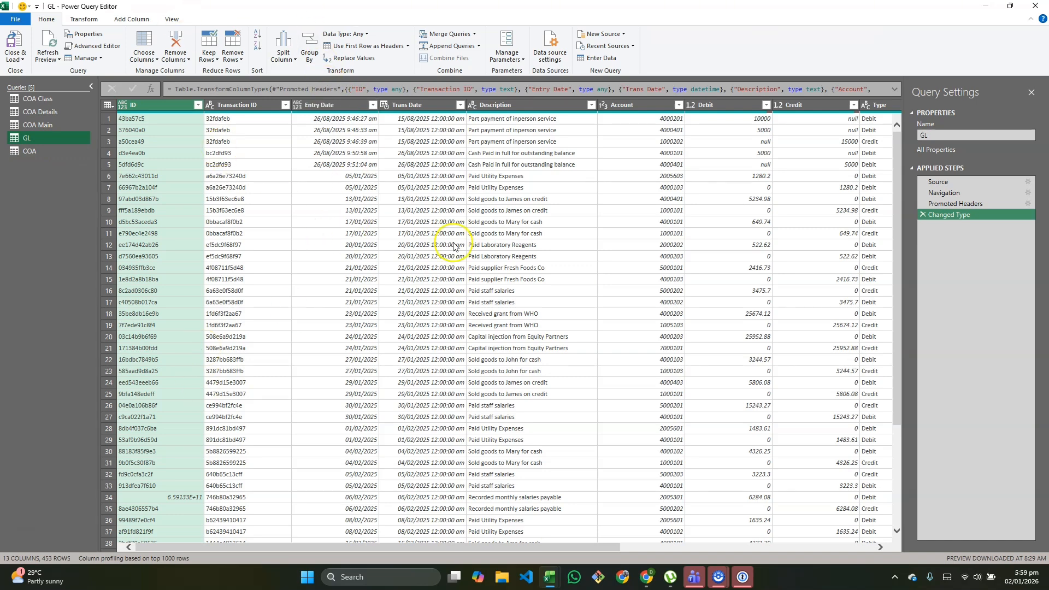
{"action": "left_click", "coordinate": [123, 105]}
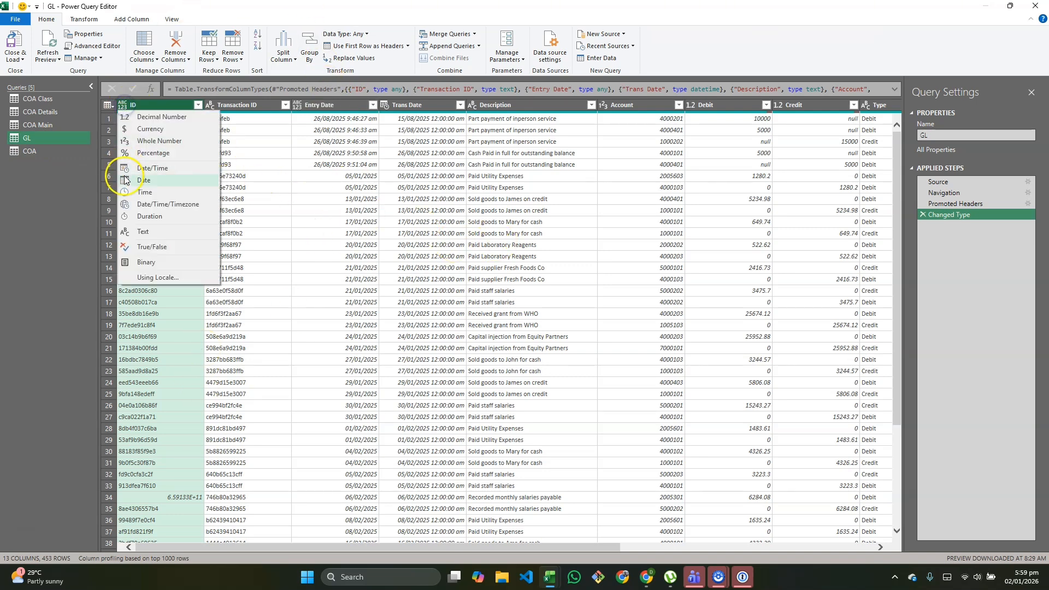
{"action": "left_click", "coordinate": [141, 234]}
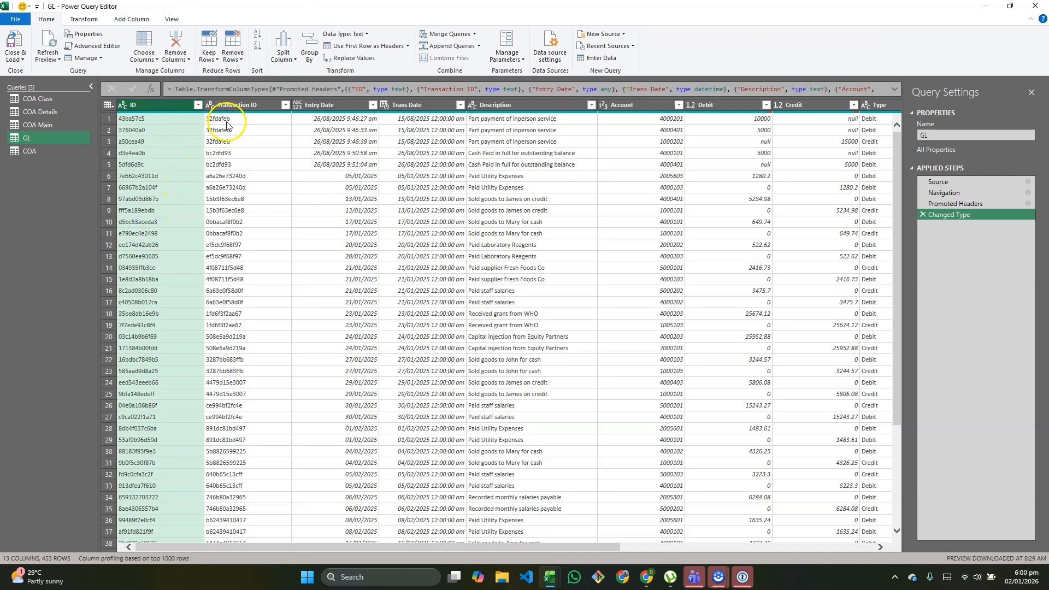
Set the GL query's Entry Date and Trans Date columns to the Date type, replacing the existing conversion for Trans Date
{"action": "left_click", "coordinate": [298, 109]}
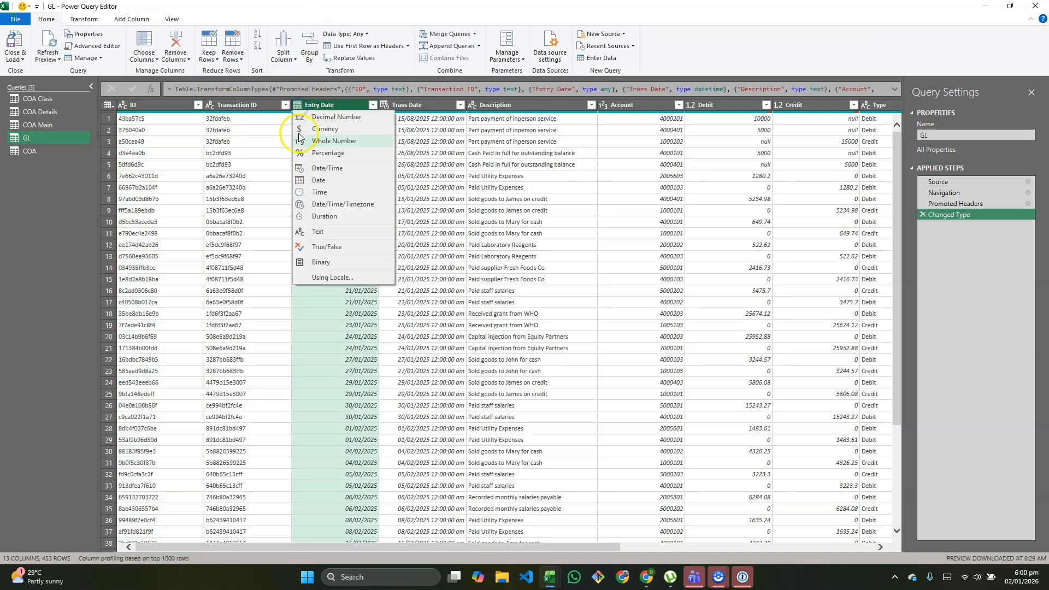
{"action": "left_click", "coordinate": [314, 183]}
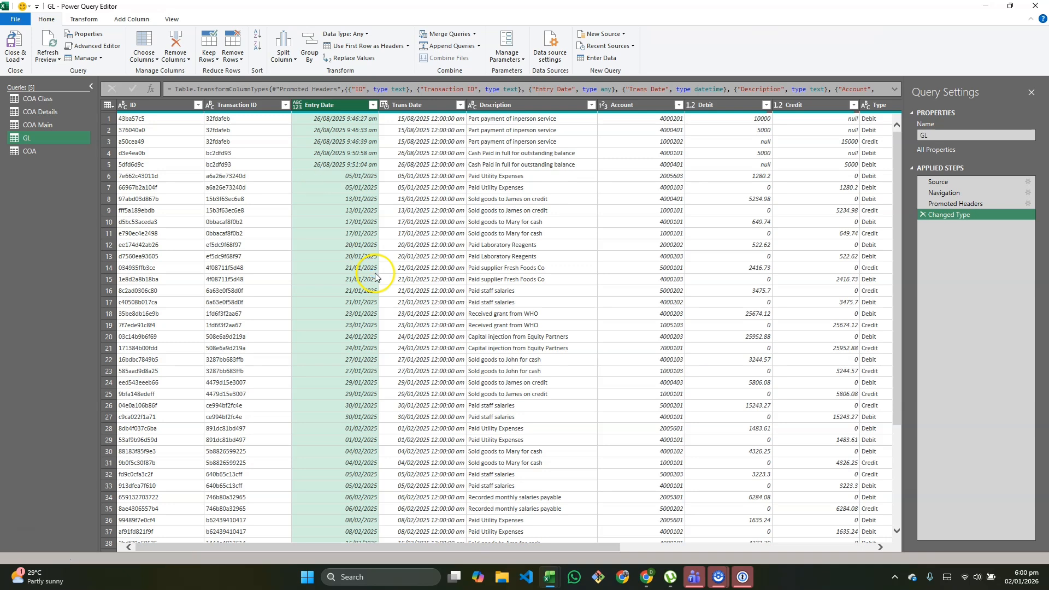
{"action": "left_click", "coordinate": [385, 107]}
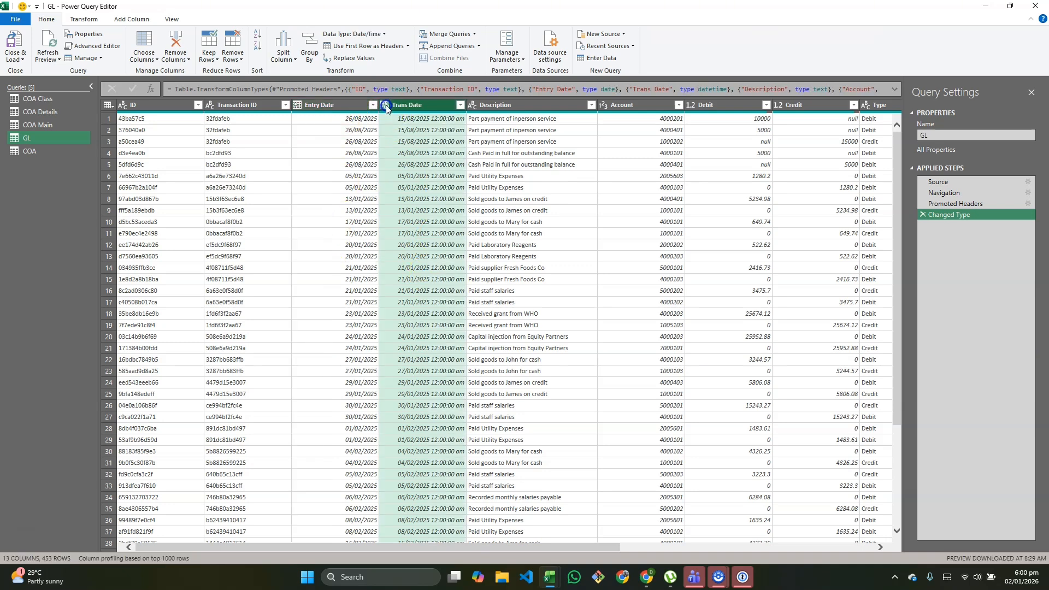
{"action": "left_click", "coordinate": [405, 181]}
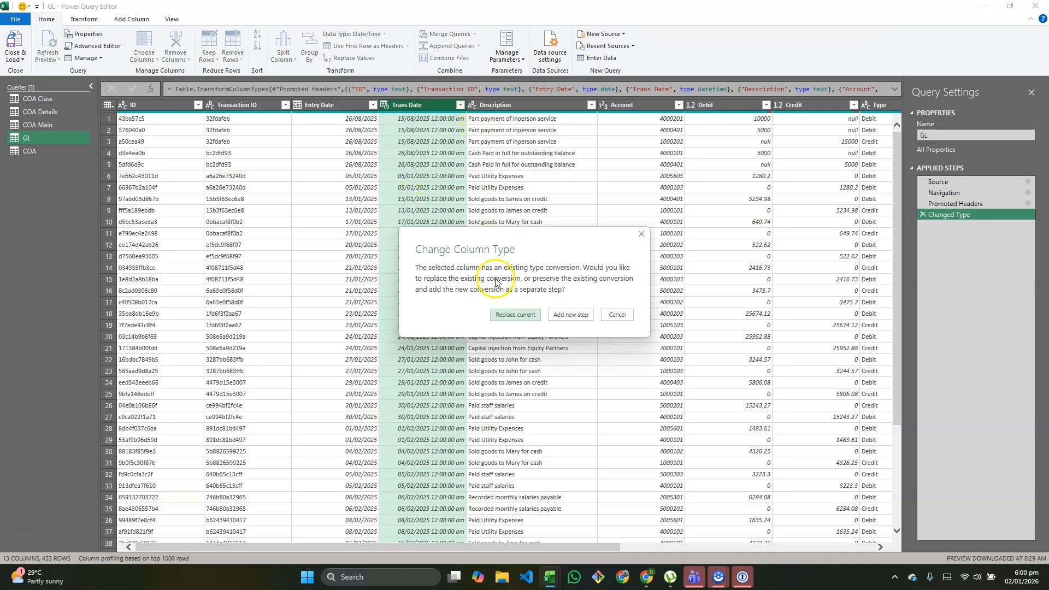
{"action": "left_click", "coordinate": [515, 315]}
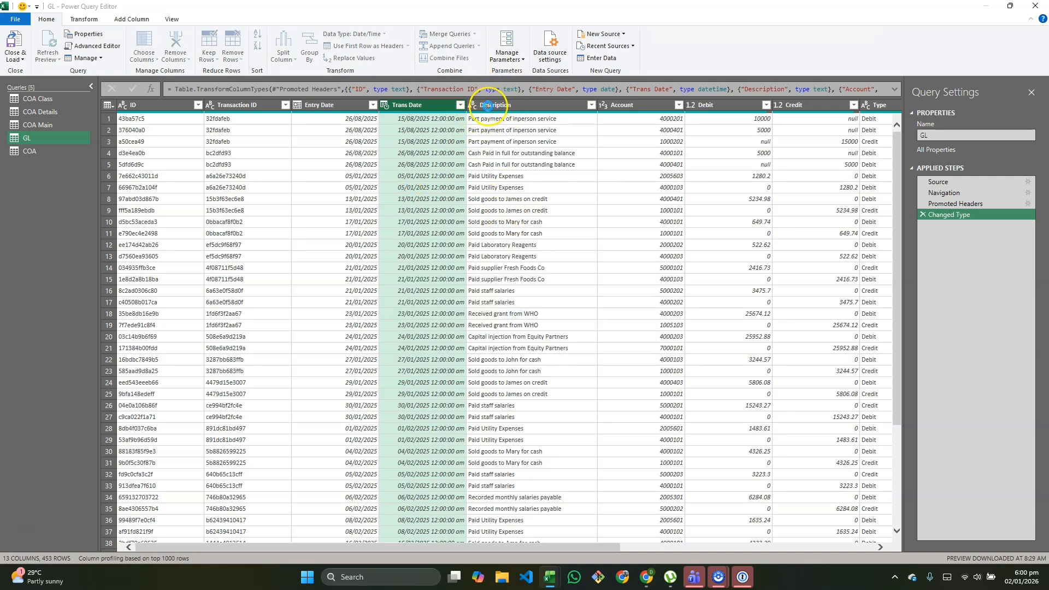
Set the GL query's Account column to Text, replacing the current conversion, and compare it with the account code columns in the COA query
{"action": "left_click", "coordinate": [603, 105]}
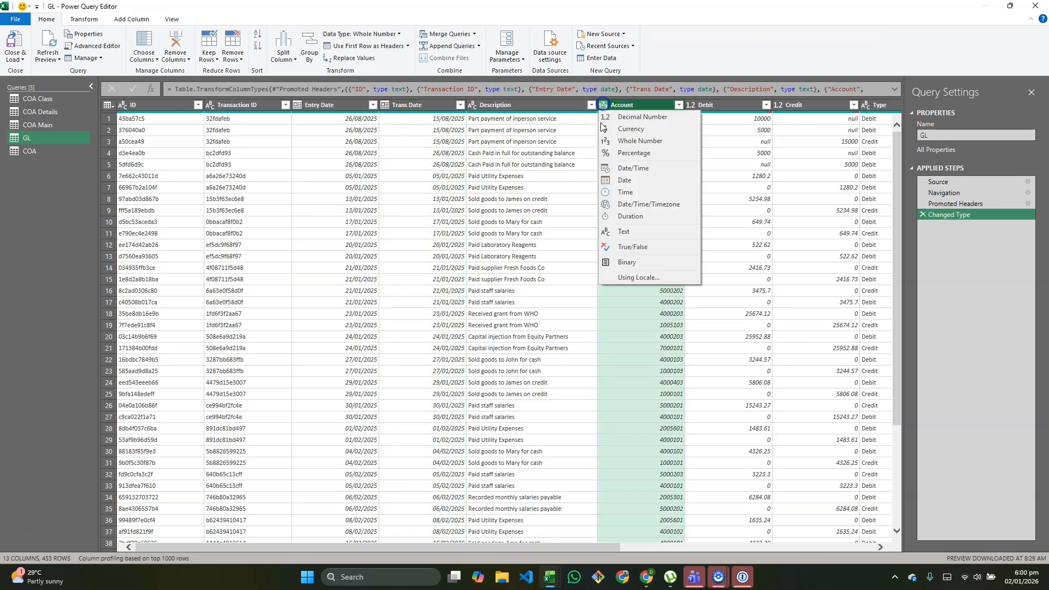
{"action": "left_click", "coordinate": [624, 230]}
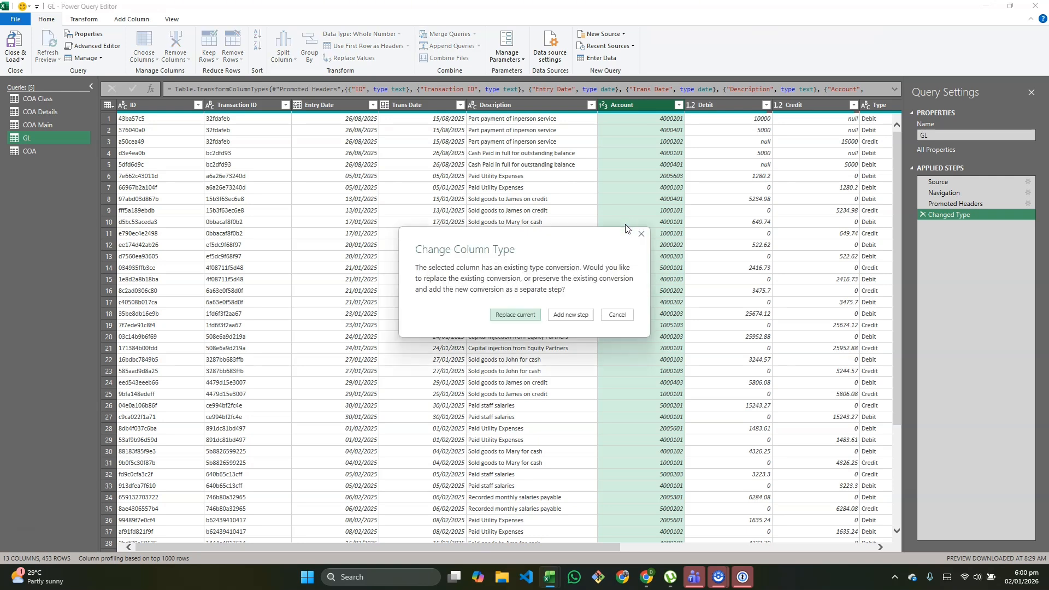
{"action": "left_click", "coordinate": [515, 315]}
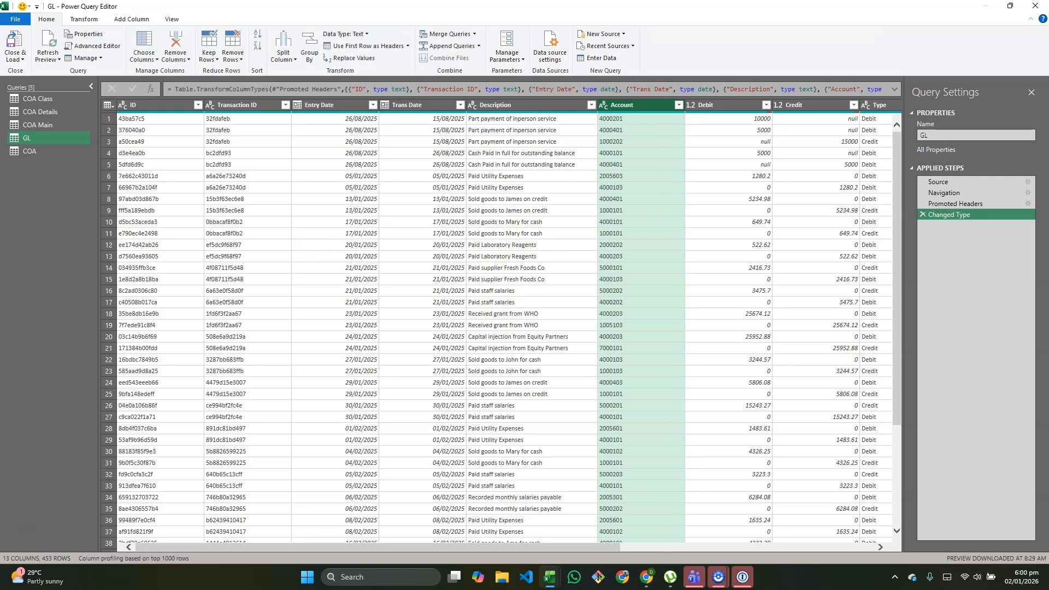
{"action": "left_click", "coordinate": [41, 152]}
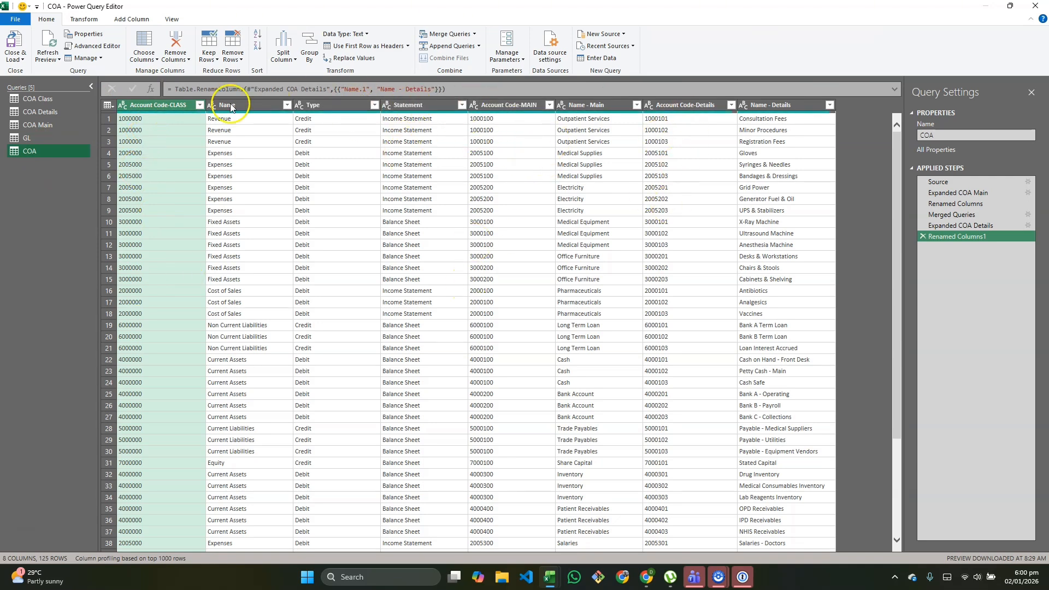
{"action": "left_click", "coordinate": [71, 134]}
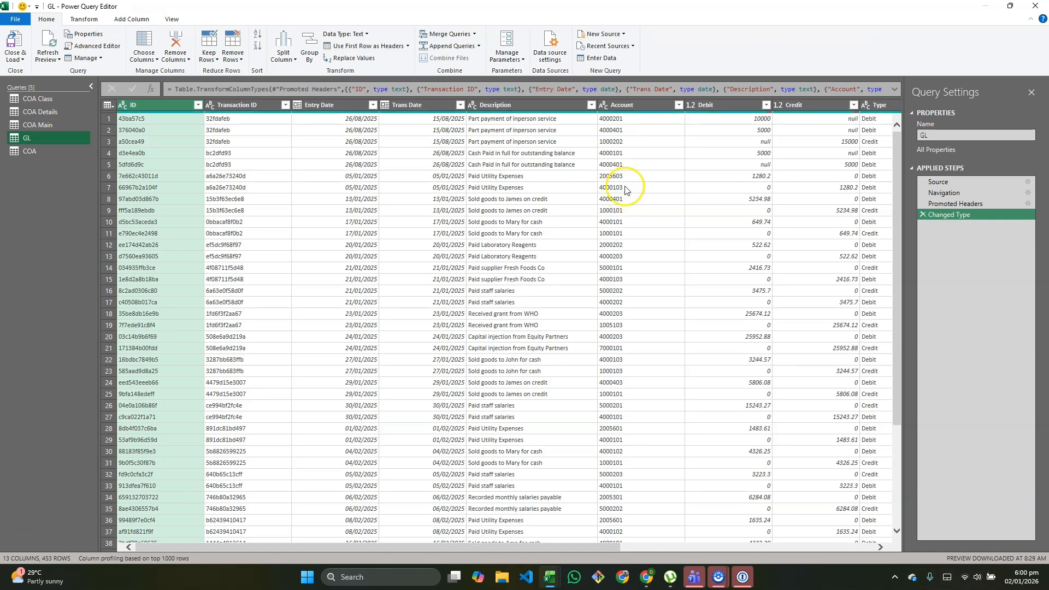
Keep all GL columns except Statement and Run Script using Choose Columns
{"action": "scroll", "coordinate": [763, 206], "scroll_direction": "right", "scroll_amount": 3}
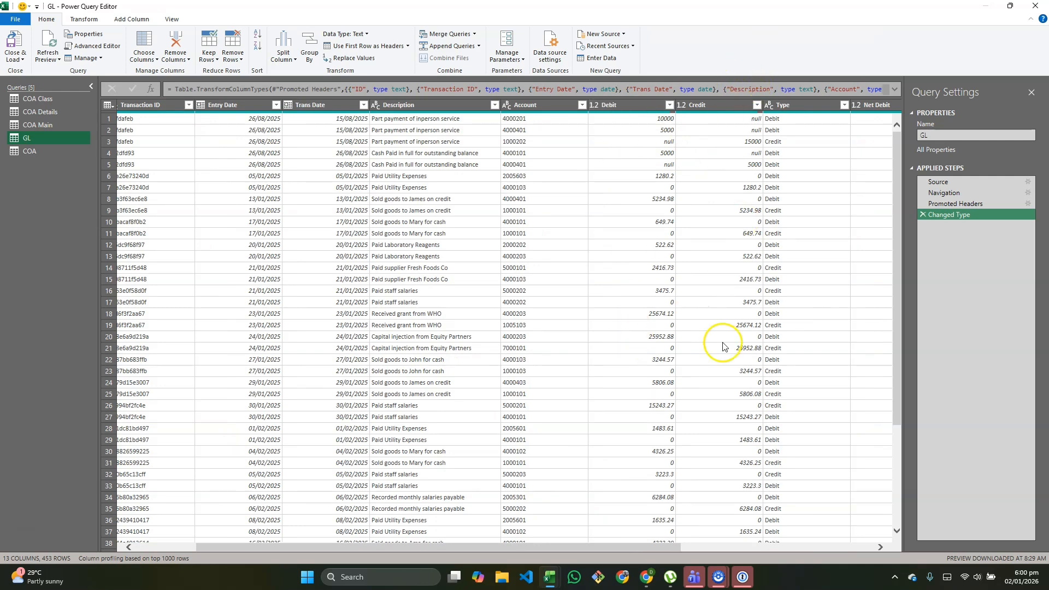
{"action": "scroll", "coordinate": [762, 366], "scroll_direction": "right", "scroll_amount": 3}
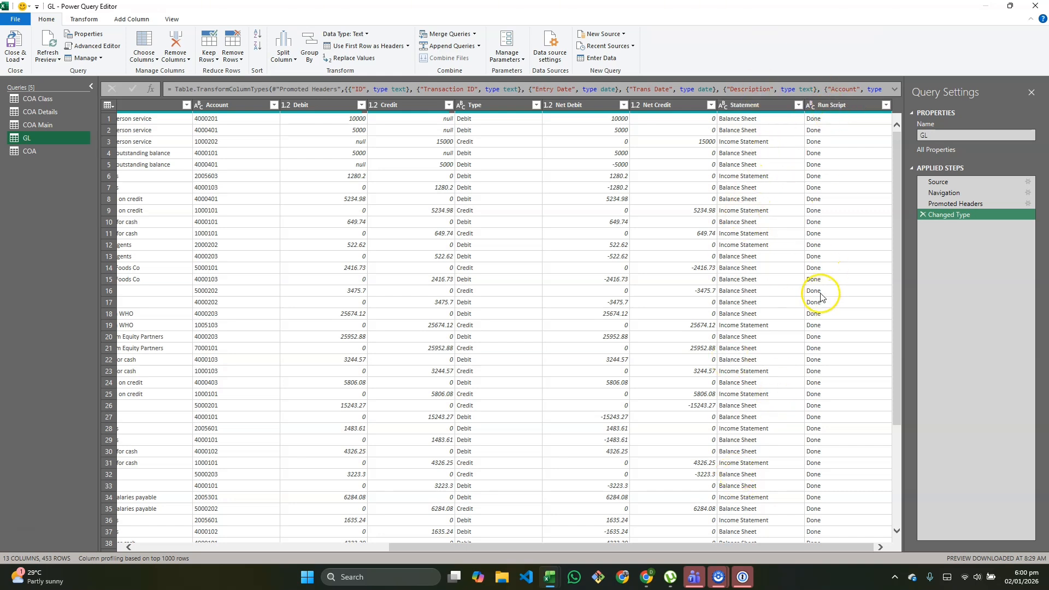
{"action": "left_click", "coordinate": [747, 106]}
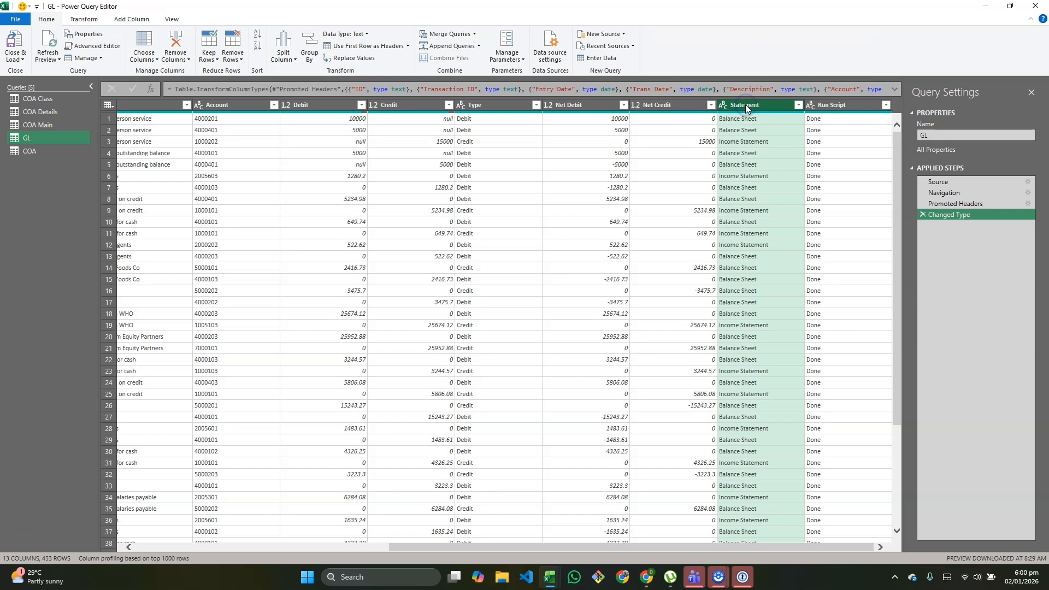
{"action": "key", "text": "shift+Right"}
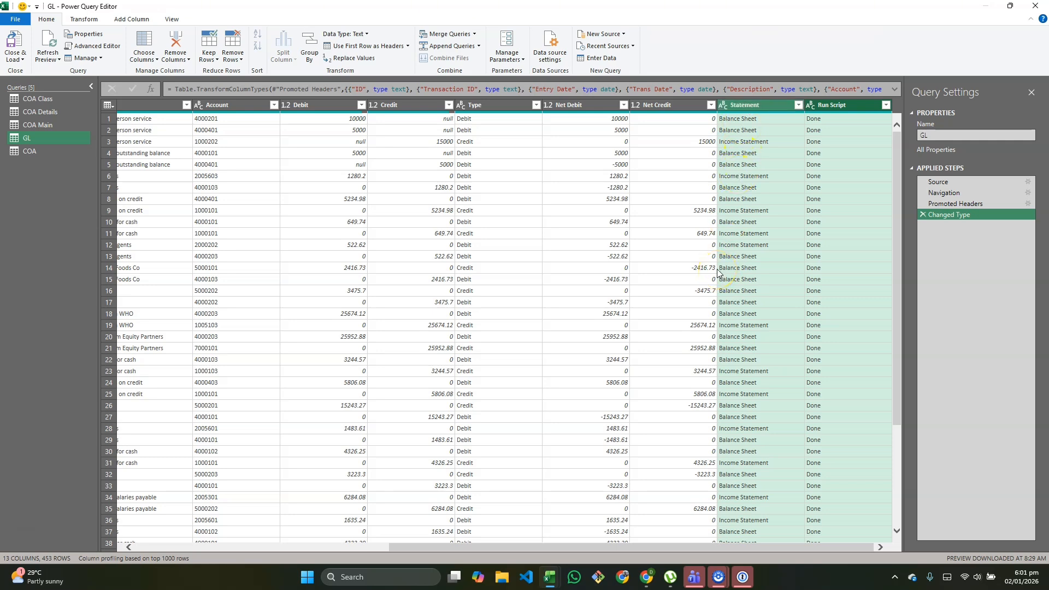
{"action": "scroll", "coordinate": [718, 273], "scroll_direction": "left", "scroll_amount": 5}
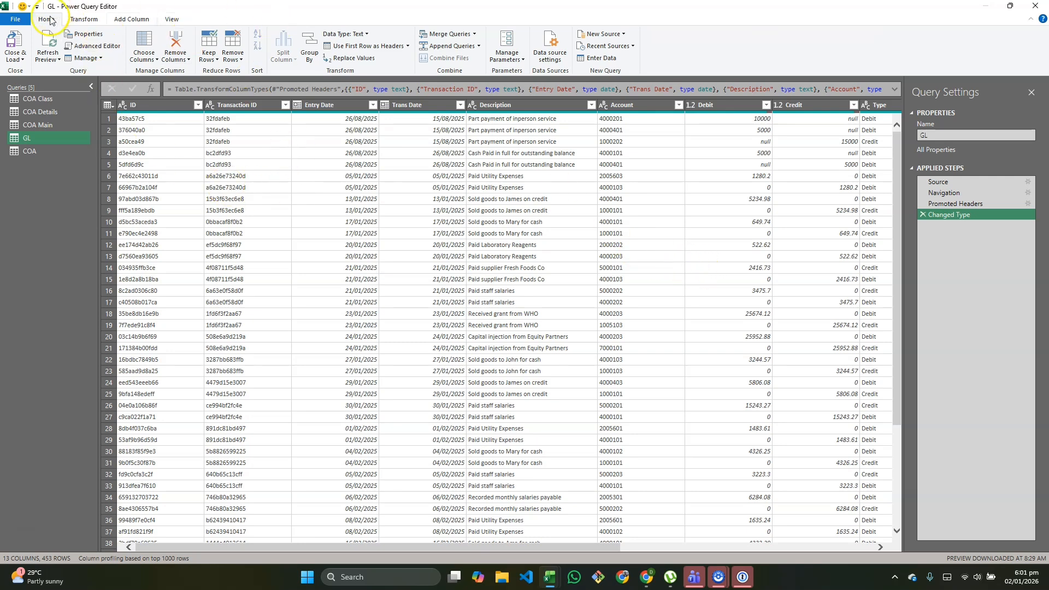
{"action": "left_click", "coordinate": [145, 63]}
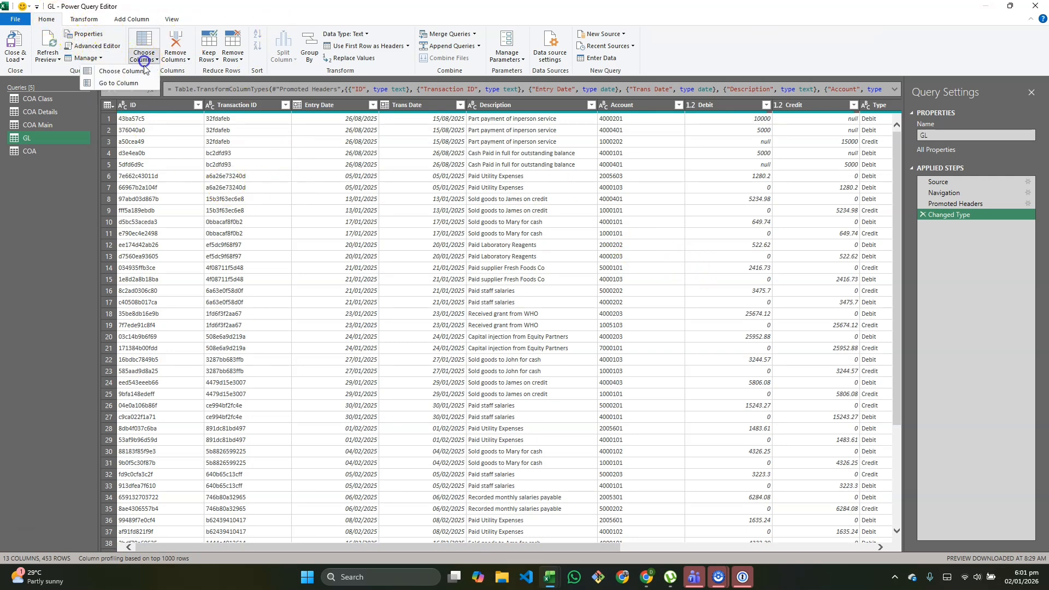
{"action": "left_click", "coordinate": [123, 71]}
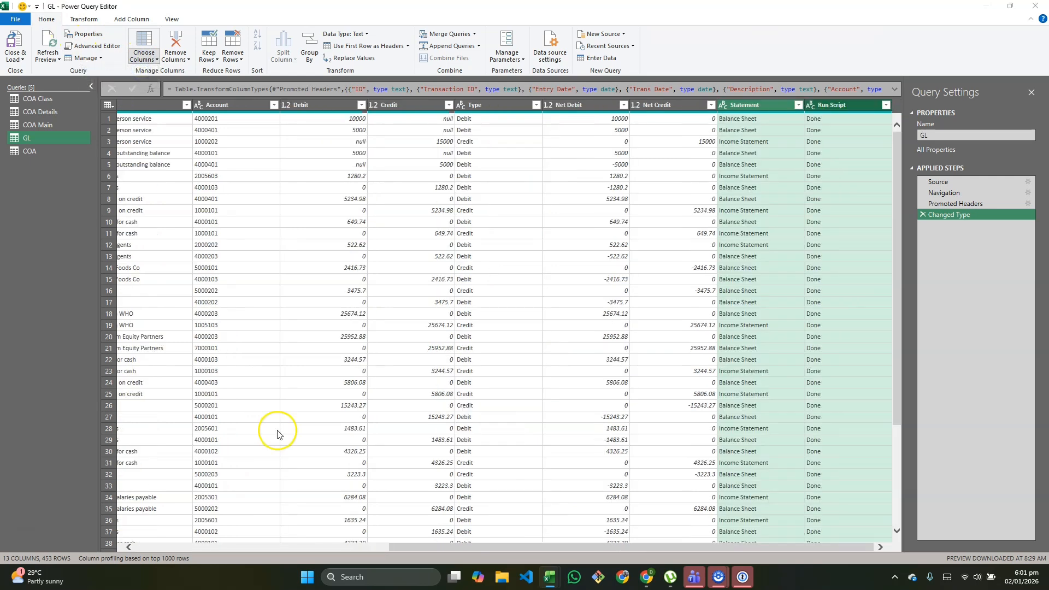
{"action": "left_click", "coordinate": [456, 315]}
{"action": "left_click", "coordinate": [455, 328]}
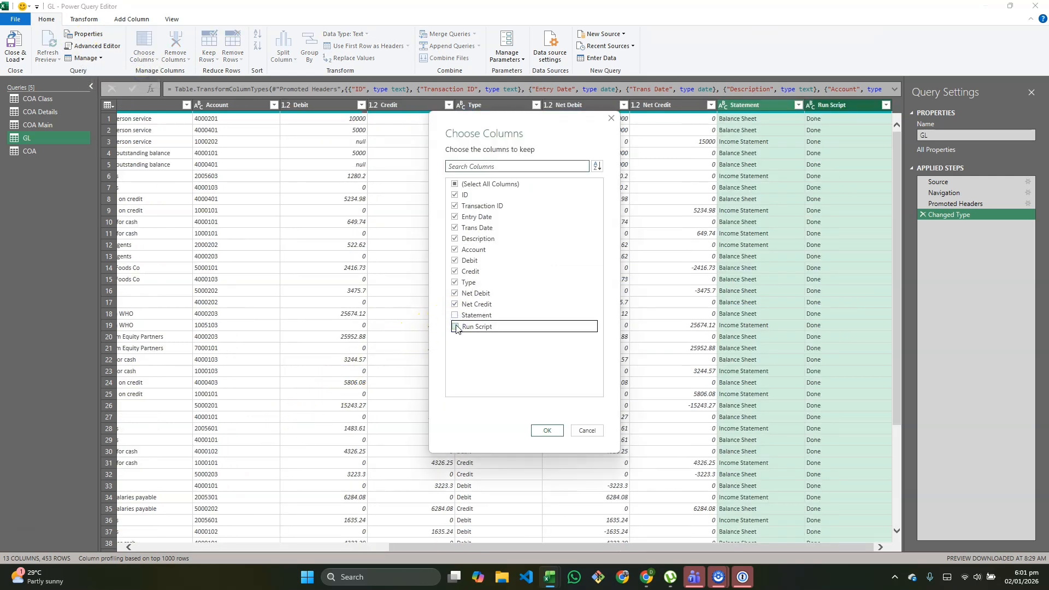
{"action": "left_click", "coordinate": [534, 431]}
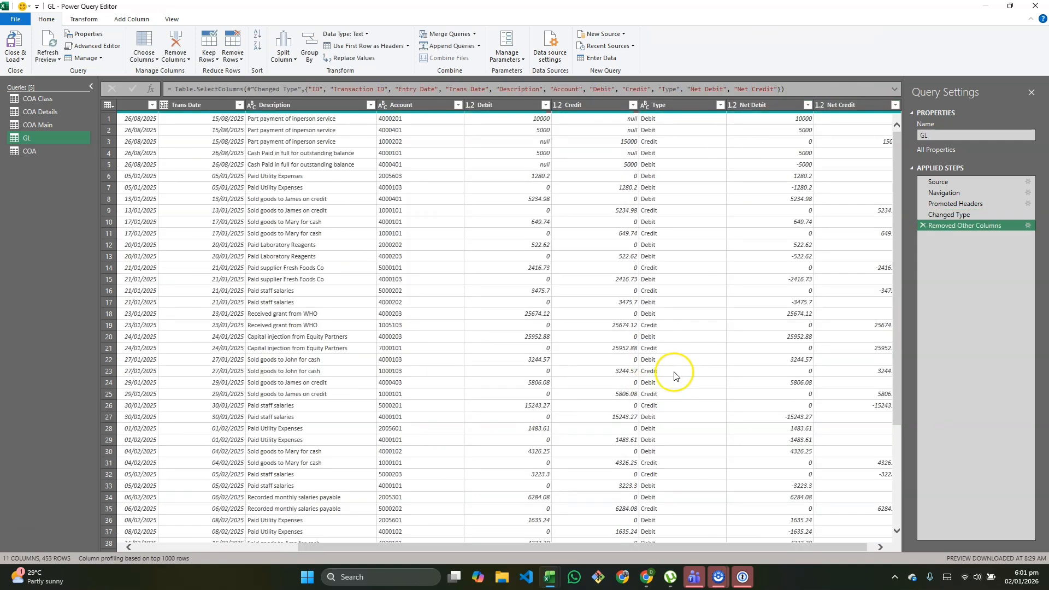
Review the GL query's Removed Other Columns settings and compare them with the COA Class query's Changed Type and Removed Columns steps
{"action": "left_click", "coordinate": [1029, 226]}
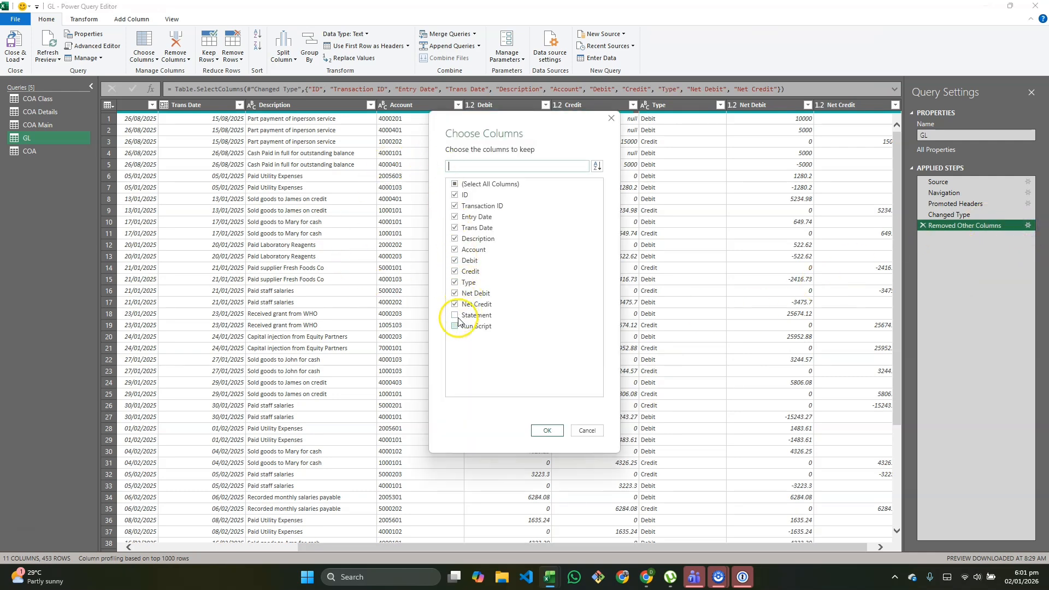
{"action": "left_click", "coordinate": [546, 431]}
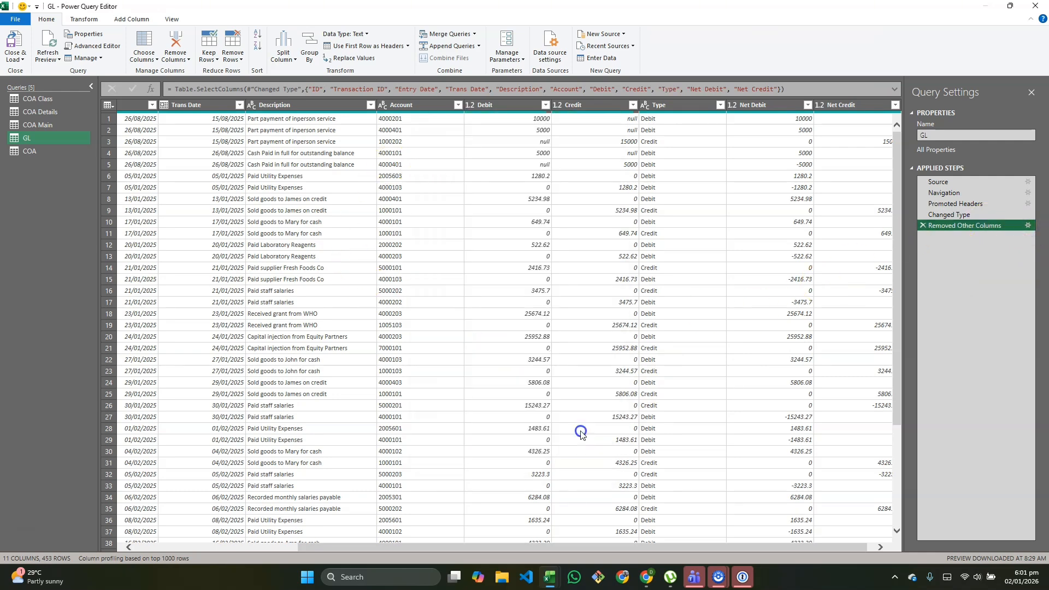
{"action": "left_click", "coordinate": [38, 100]}
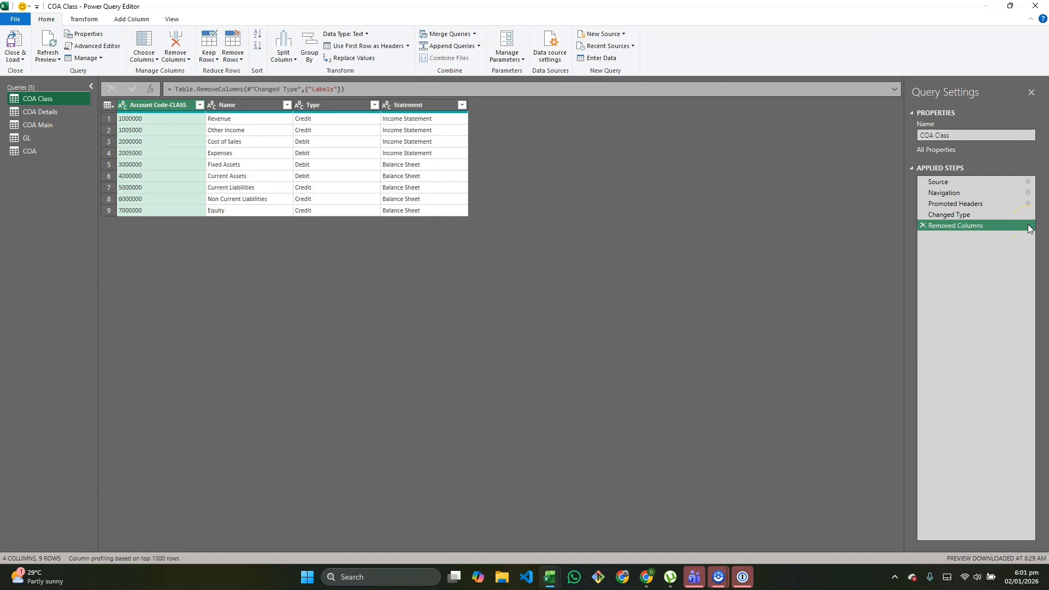
{"action": "left_click", "coordinate": [950, 215]}
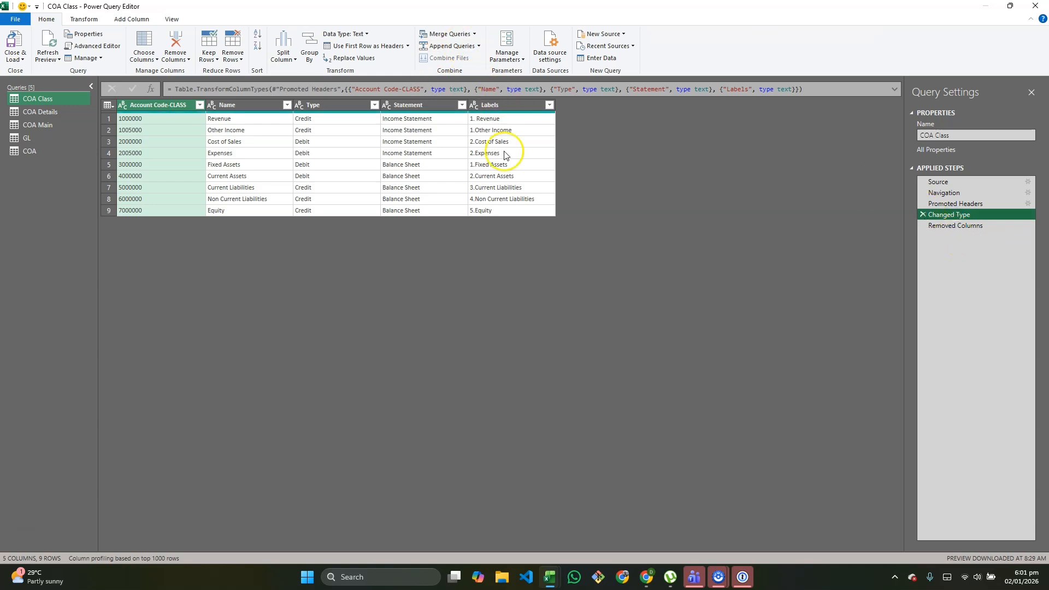
{"action": "left_click", "coordinate": [953, 226]}
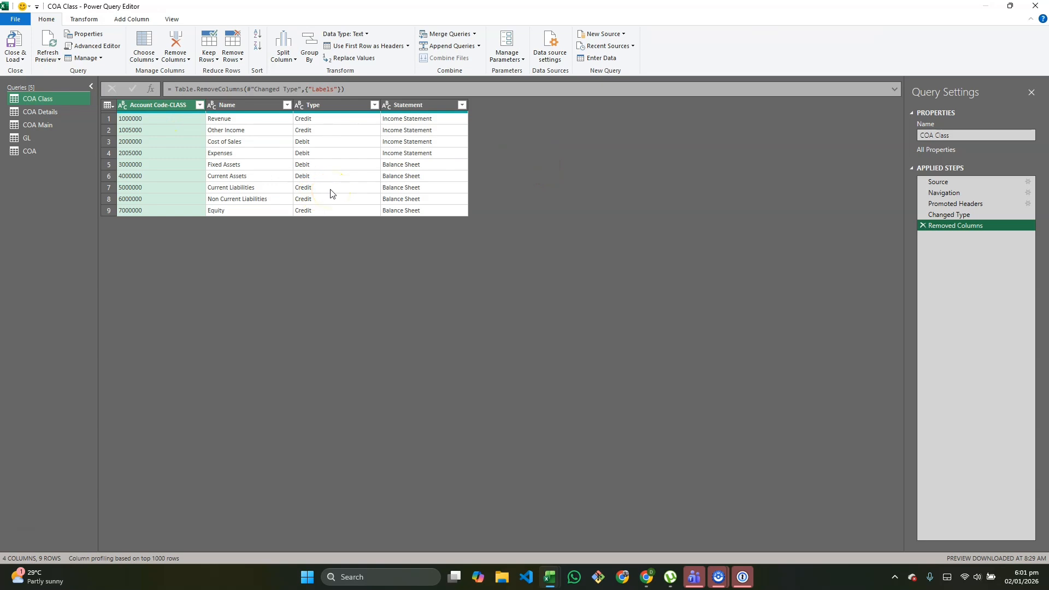
{"action": "left_click", "coordinate": [48, 150]}
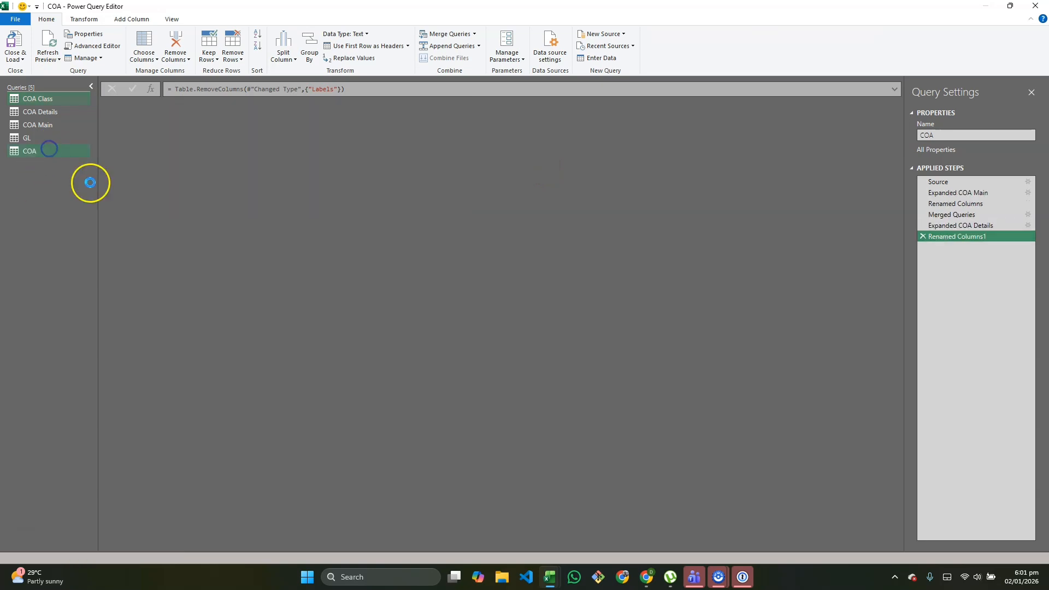
Edit the GL query's Removed Other Columns step to also exclude ID, Debit, Credit and Type
{"action": "left_click", "coordinate": [54, 140]}
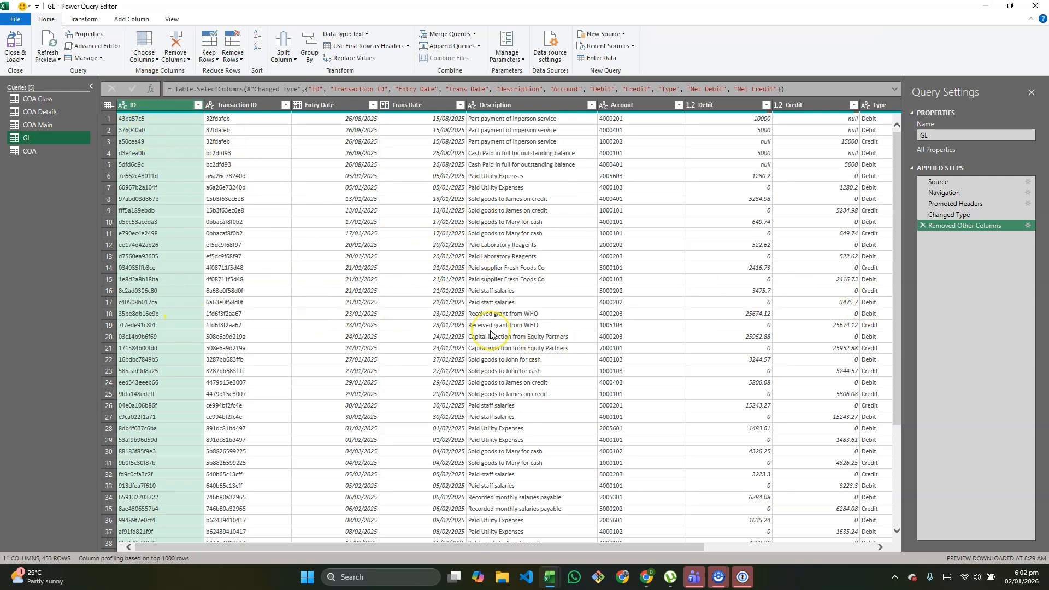
{"action": "scroll", "coordinate": [480, 300], "scroll_direction": "right", "scroll_amount": 5}
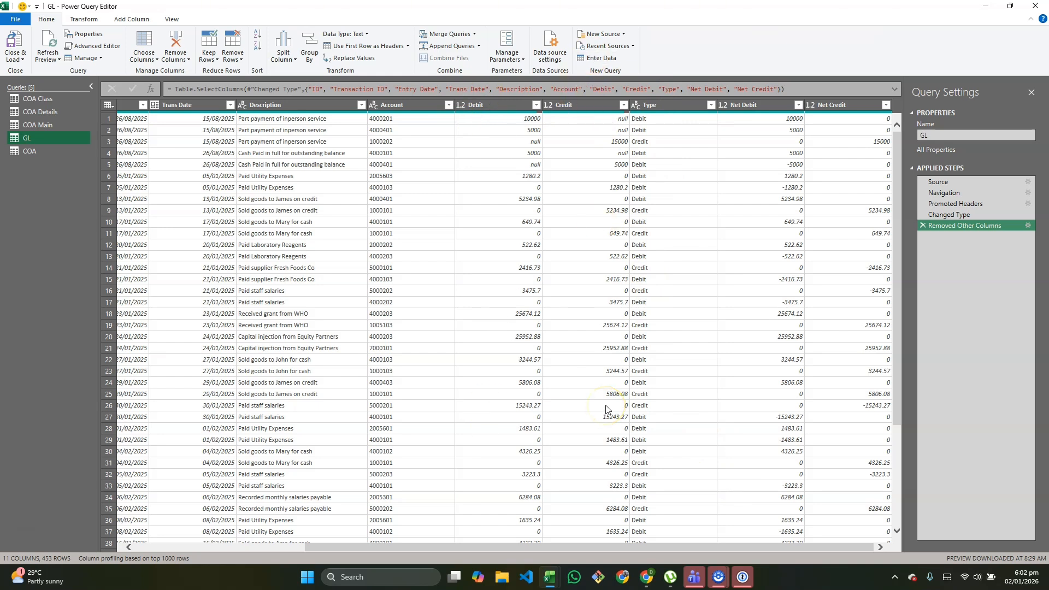
{"action": "left_click", "coordinate": [1028, 226]}
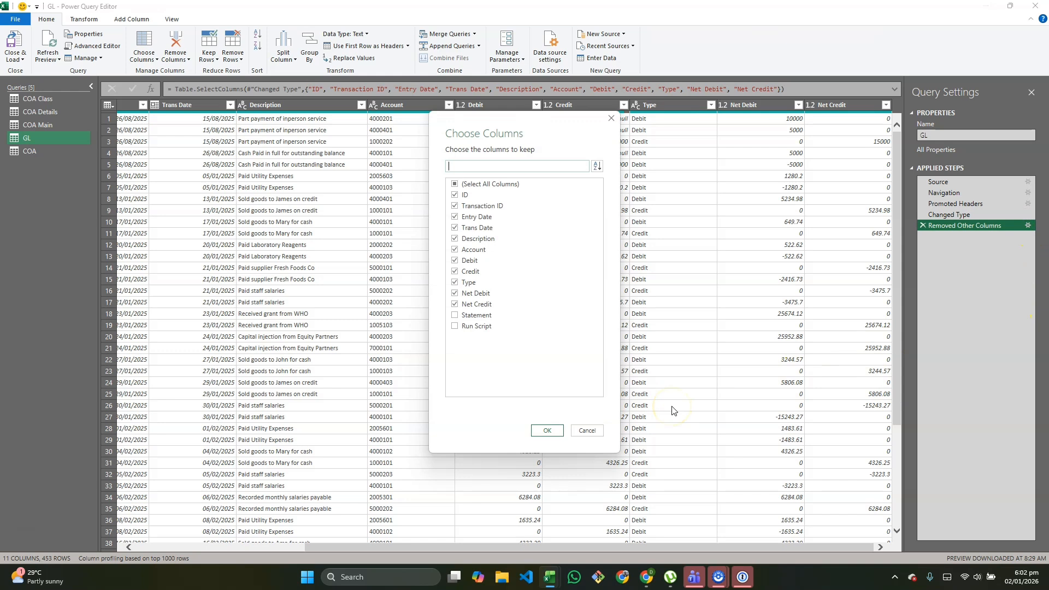
{"action": "left_click", "coordinate": [455, 195]}
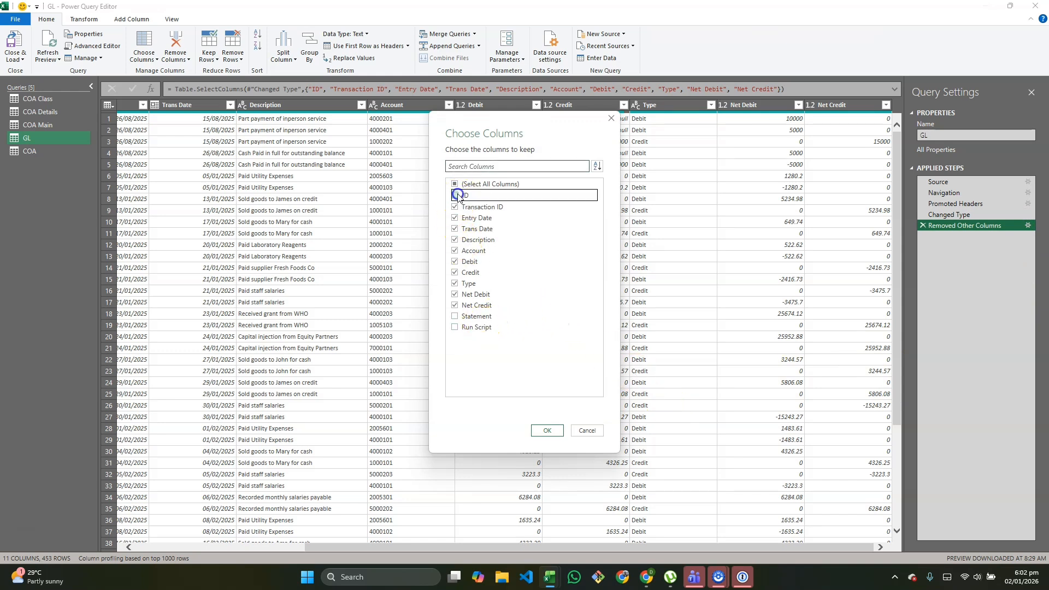
{"action": "left_click", "coordinate": [457, 262]}
{"action": "left_click", "coordinate": [456, 272]}
{"action": "left_click", "coordinate": [455, 283]}
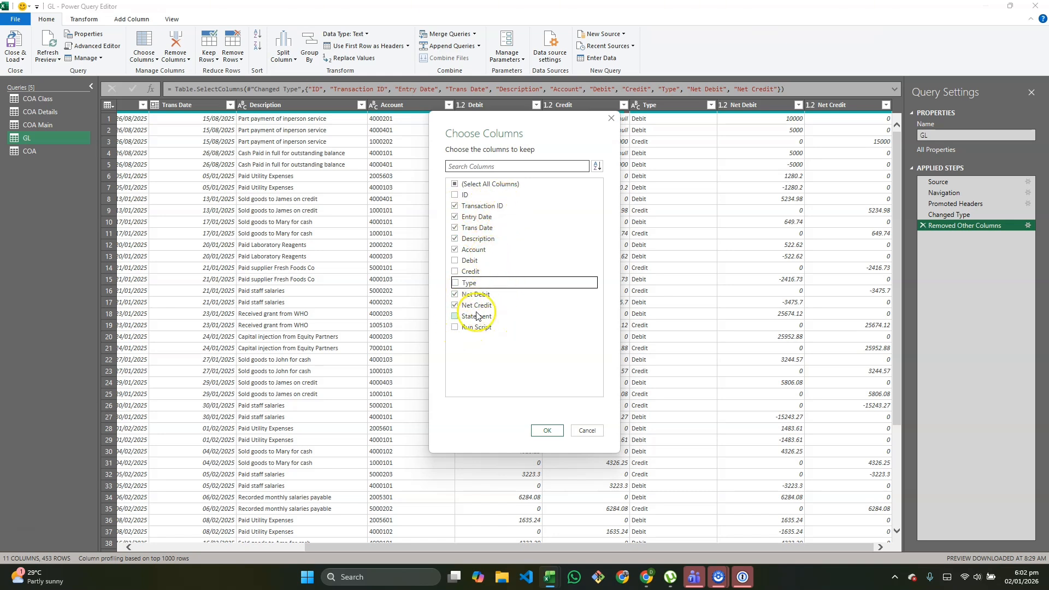
{"action": "left_click", "coordinate": [547, 430]}
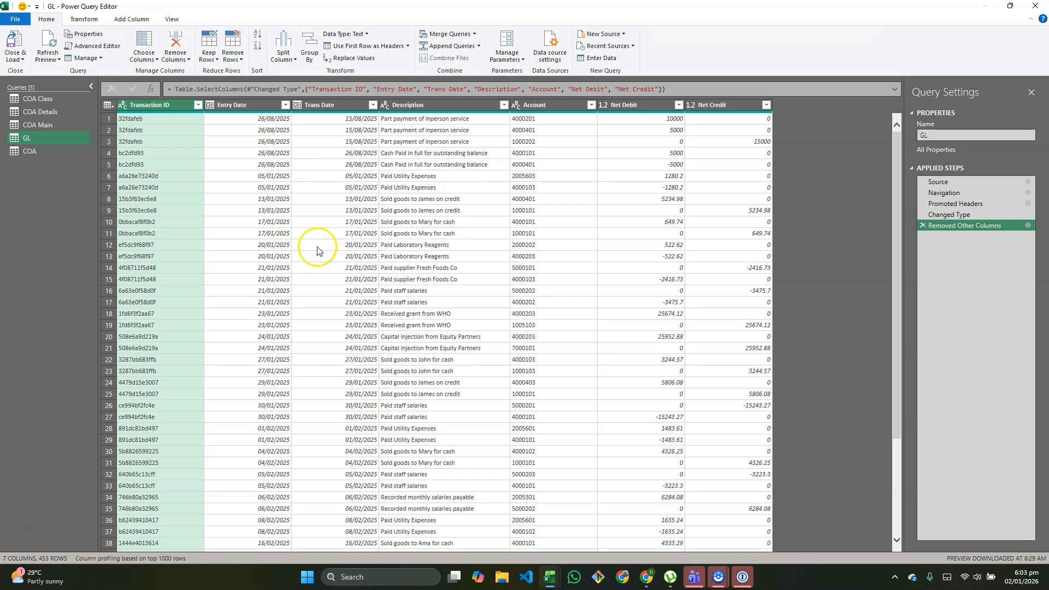
Create a new blank query alongside the GL and COA queries
{"action": "right_click", "coordinate": [47, 175]}
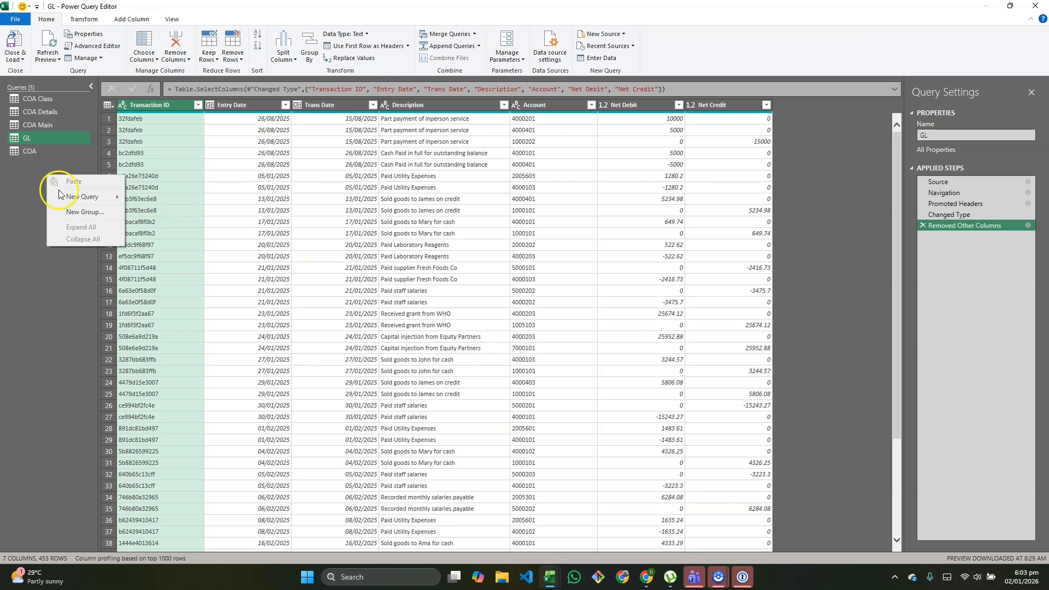
{"action": "mouse_move", "coordinate": [79, 202]}
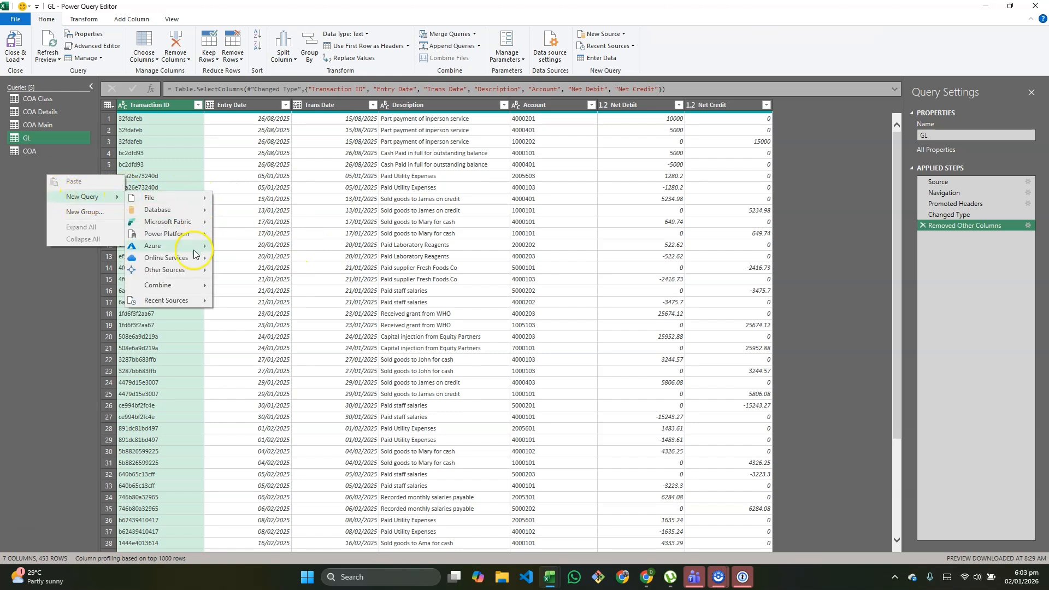
{"action": "mouse_move", "coordinate": [192, 269]}
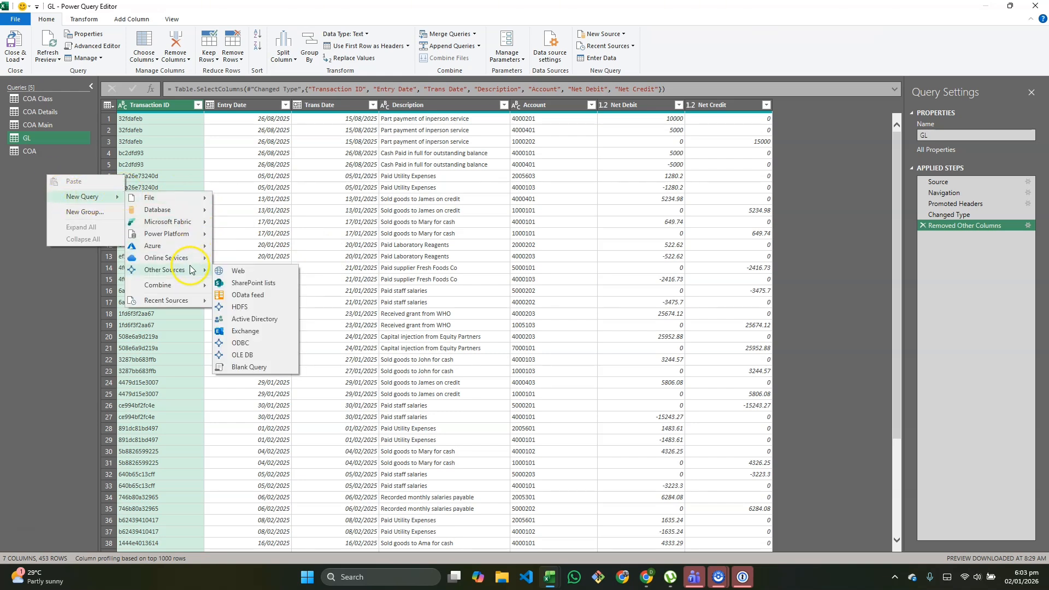
{"action": "left_click", "coordinate": [258, 366]}
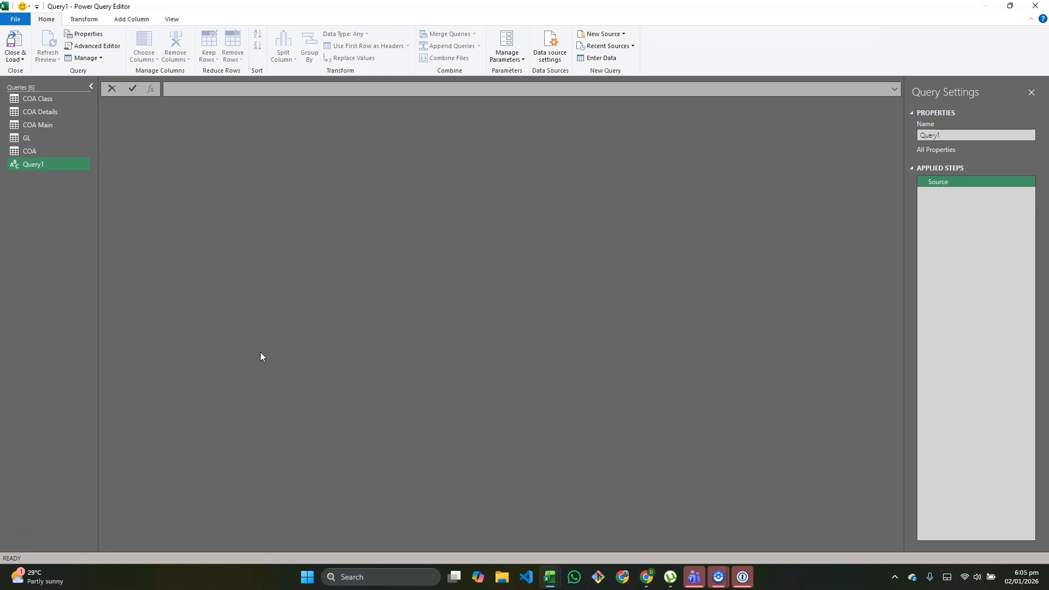
Begin the blank query's formula with the earliest GL transaction date as a number: =Number.From(List.Min(GL[Trans Date]))
{"action": "type", "text": "N"}
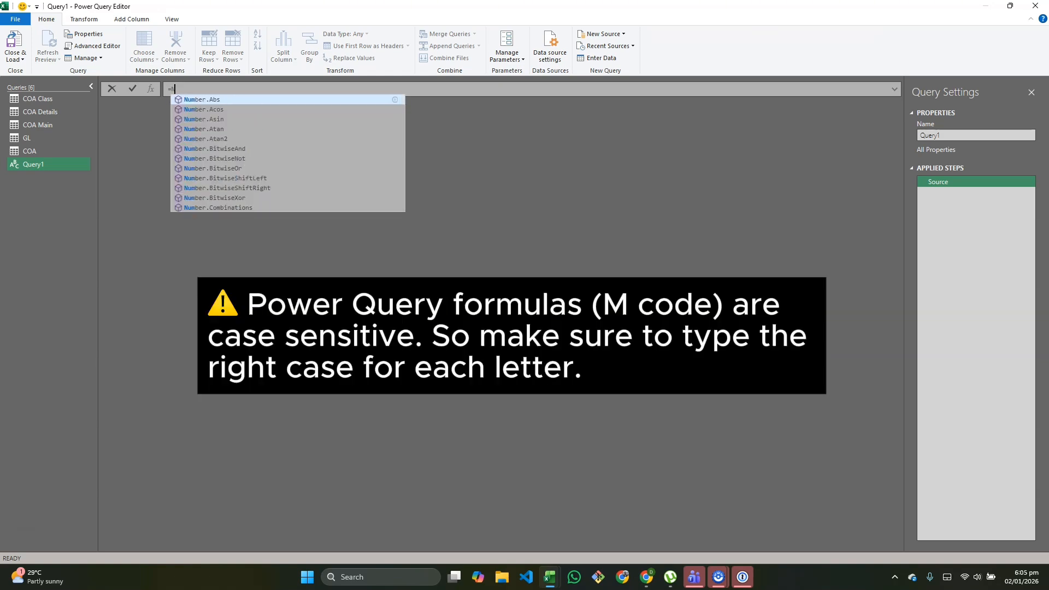
{"action": "type", "text": "umber.From"}
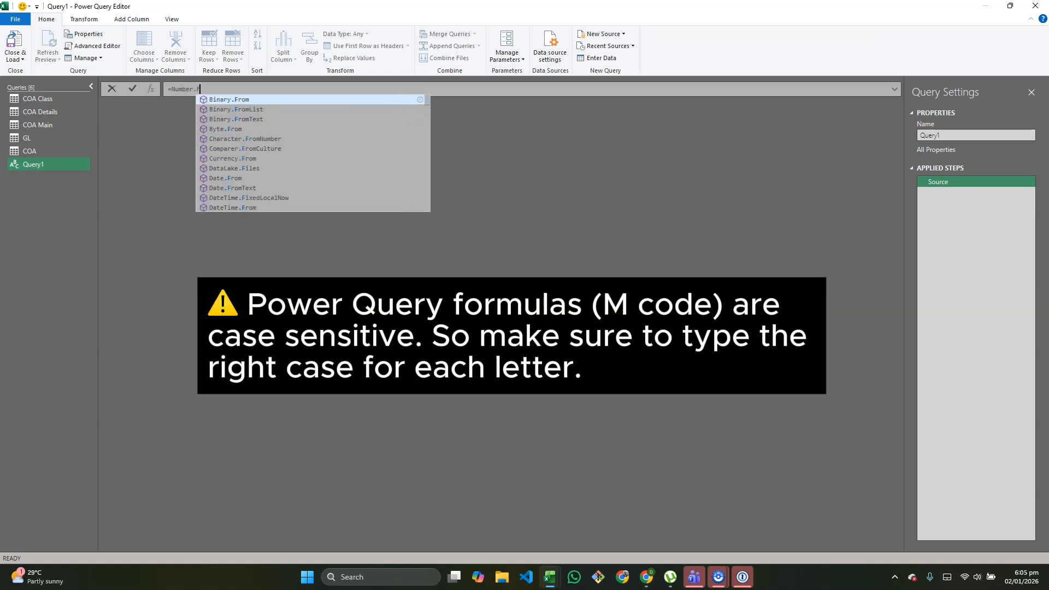
{"action": "type", "text": "("}
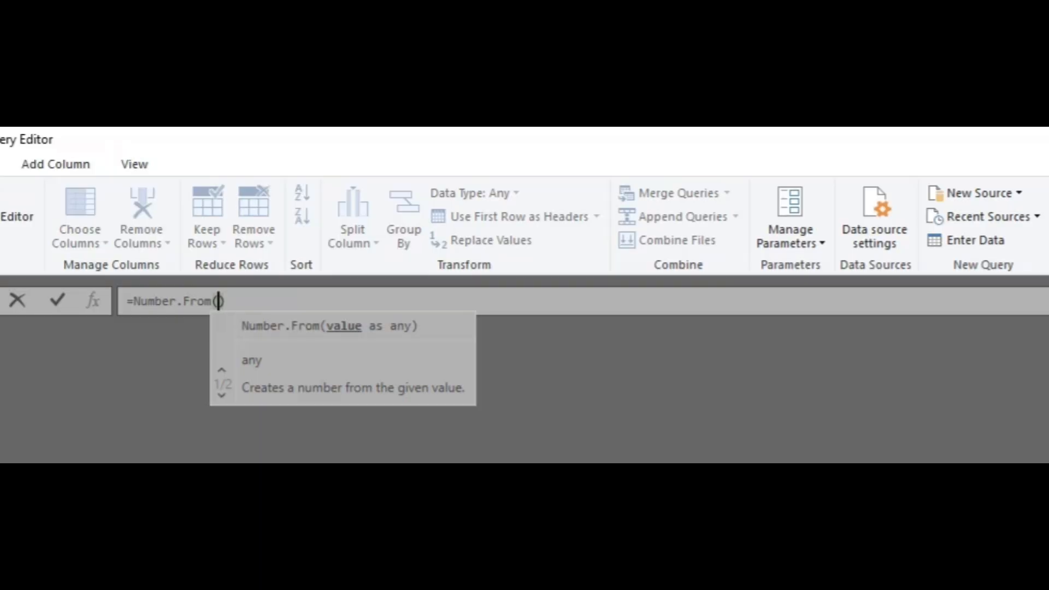
{"action": "type", "text": "List"}
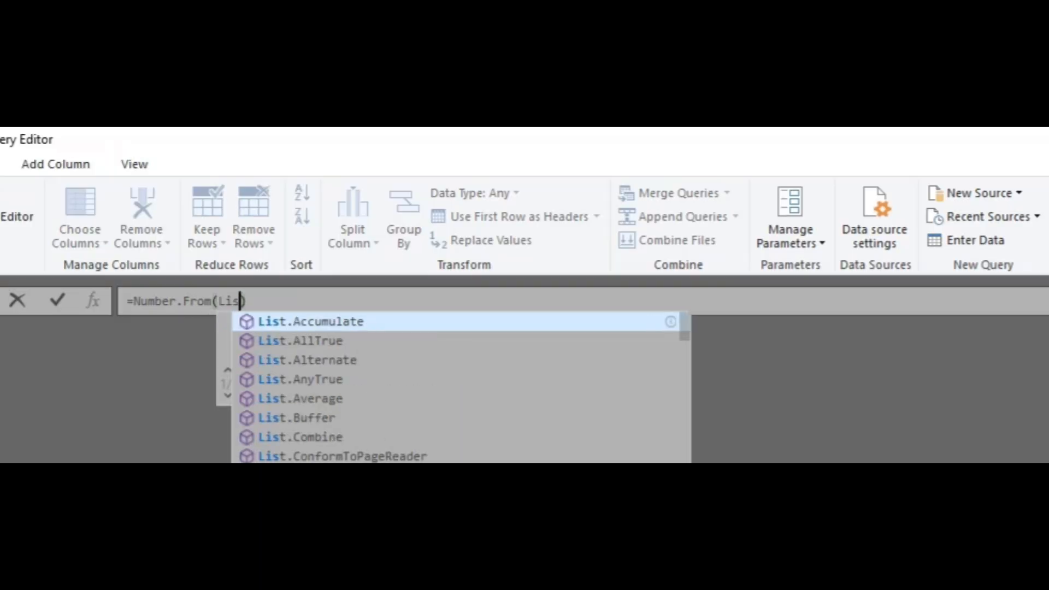
{"action": "type", "text": ".MIN"}
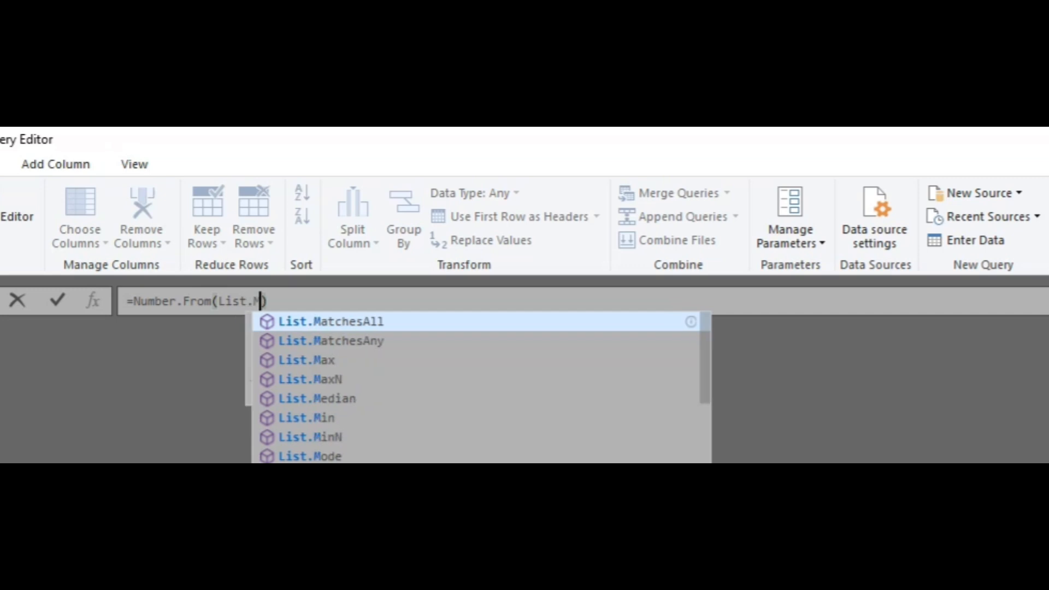
{"action": "key", "text": "Tab"}
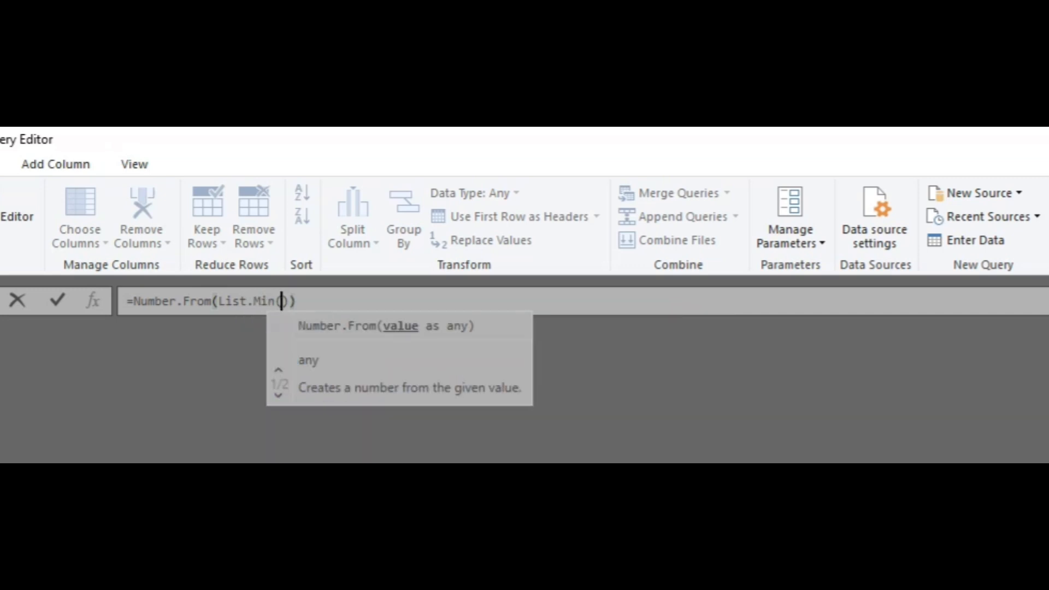
{"action": "type", "text": "(GL"}
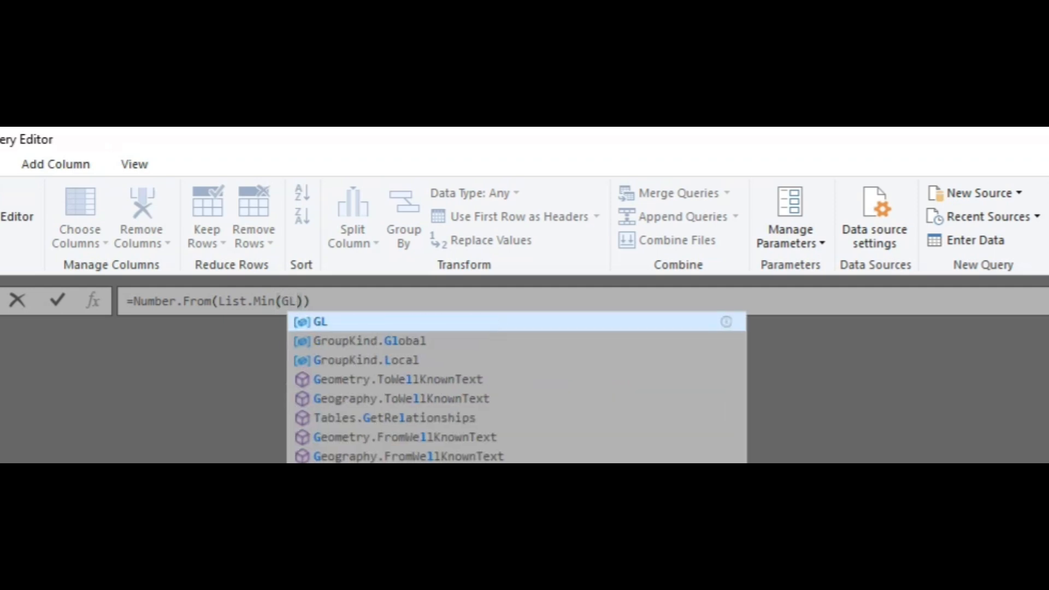
{"action": "type", "text": "["}
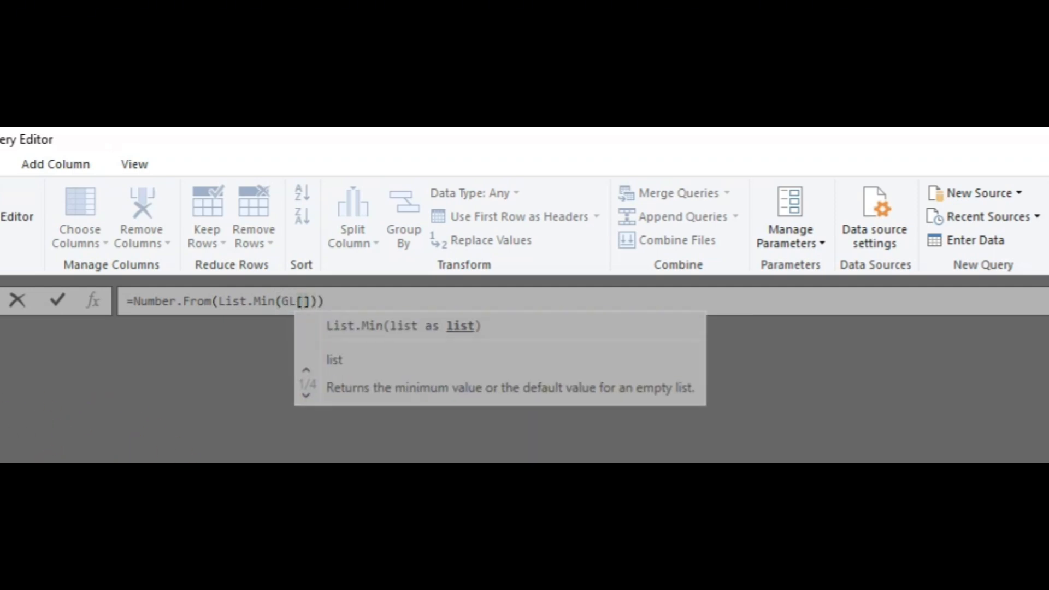
{"action": "type", "text": "Trans "}
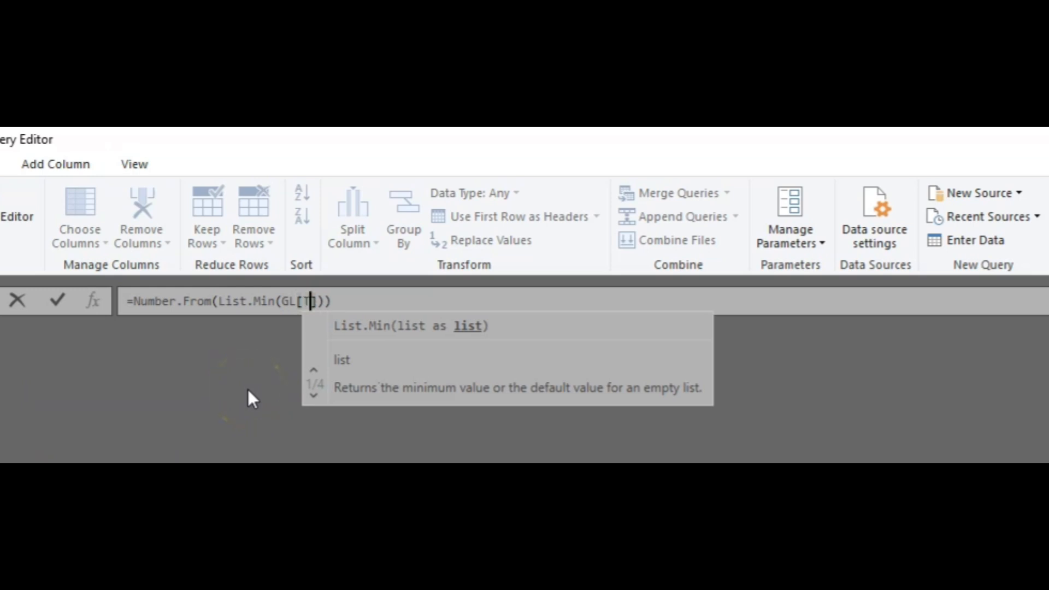
{"action": "type", "text": "DATE"}
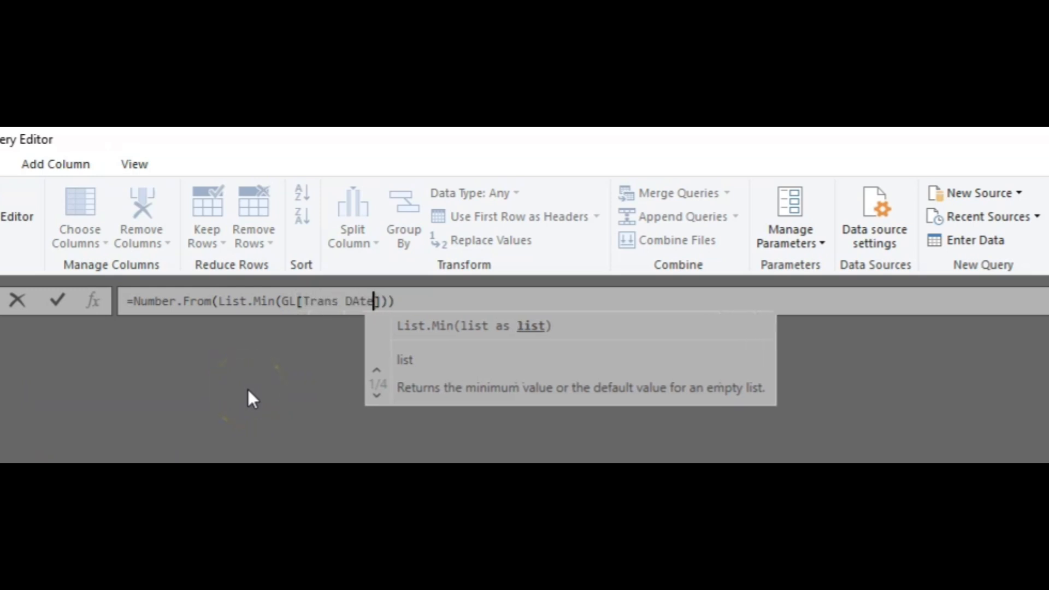
{"action": "key", "text": "BackSpace"}
{"action": "key", "text": "BackSpace"}
{"action": "key", "text": "BackSpace"}
{"action": "type", "text": "ate"}
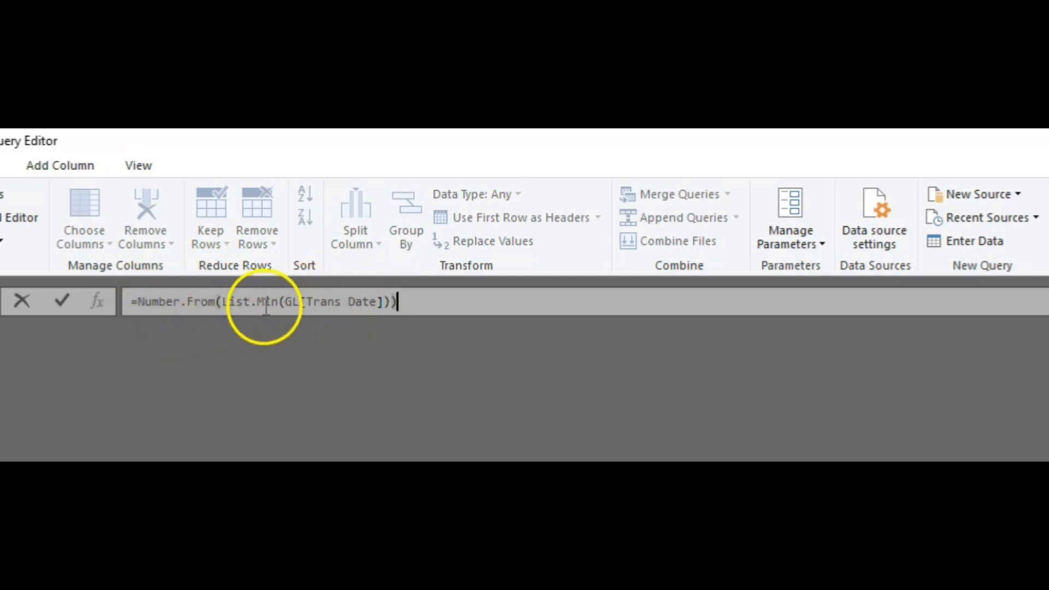
Extend the formula into a range up to the latest transaction date by appending ..Number.From(List.Max(GL[Trans Date]))
{"action": "left_click", "coordinate": [427, 293]}
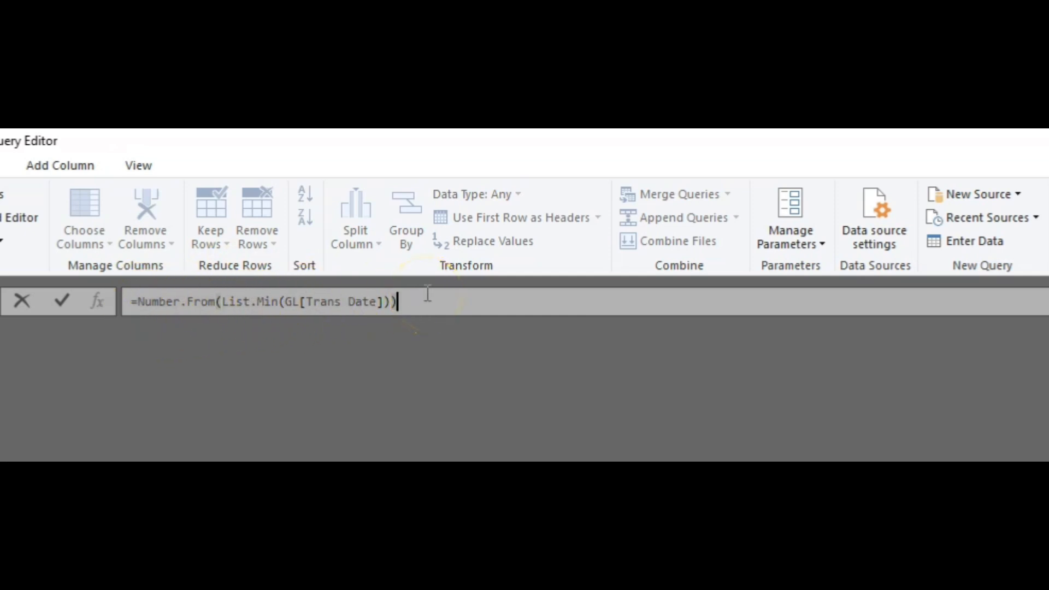
{"action": "type", "text": ".."}
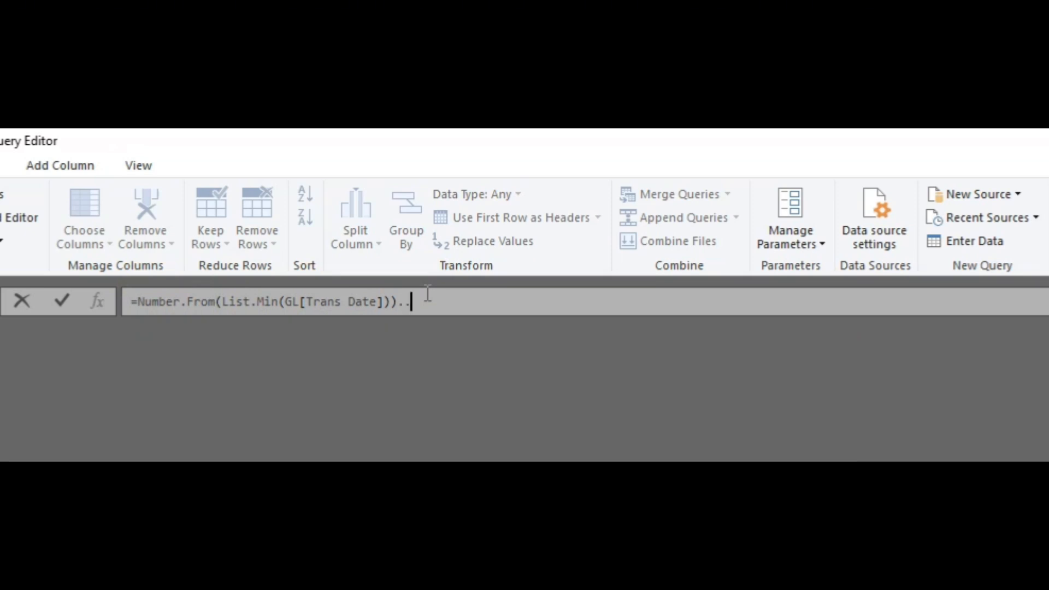
{"action": "type", "text": "Number.F"}
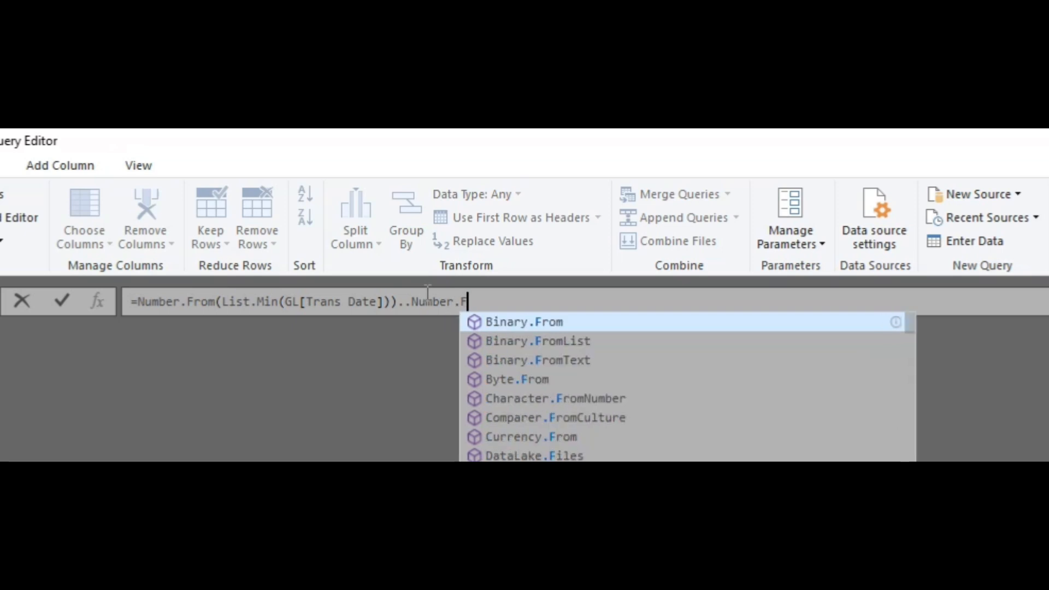
{"action": "type", "text": "rom(L"}
{"action": "type", "text": "ist"}
{"action": "type", "text": ".Max"}
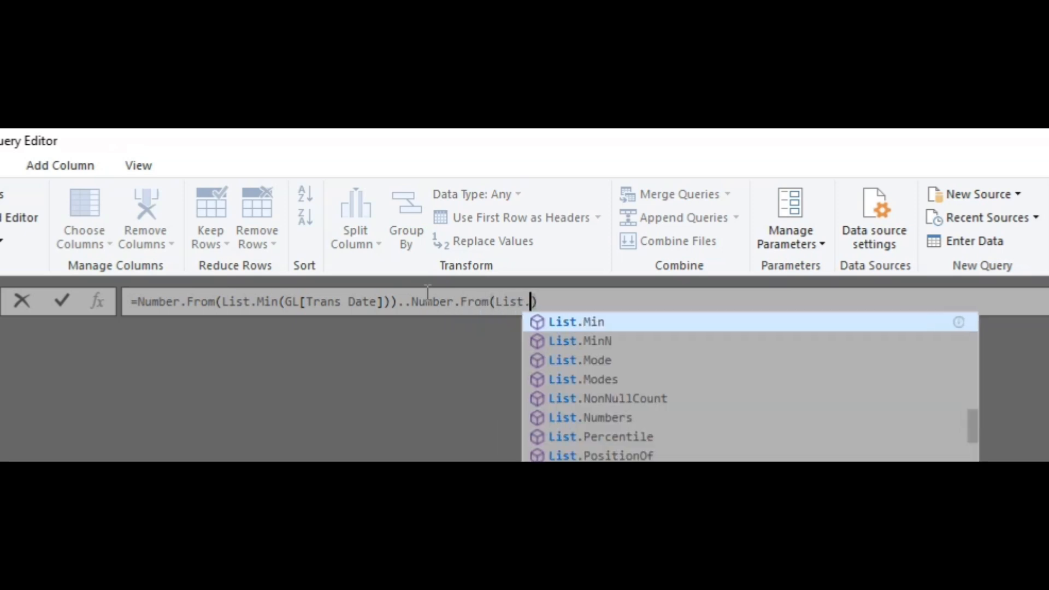
{"action": "key", "text": "Escape"}
{"action": "type", "text": "(Gl"}
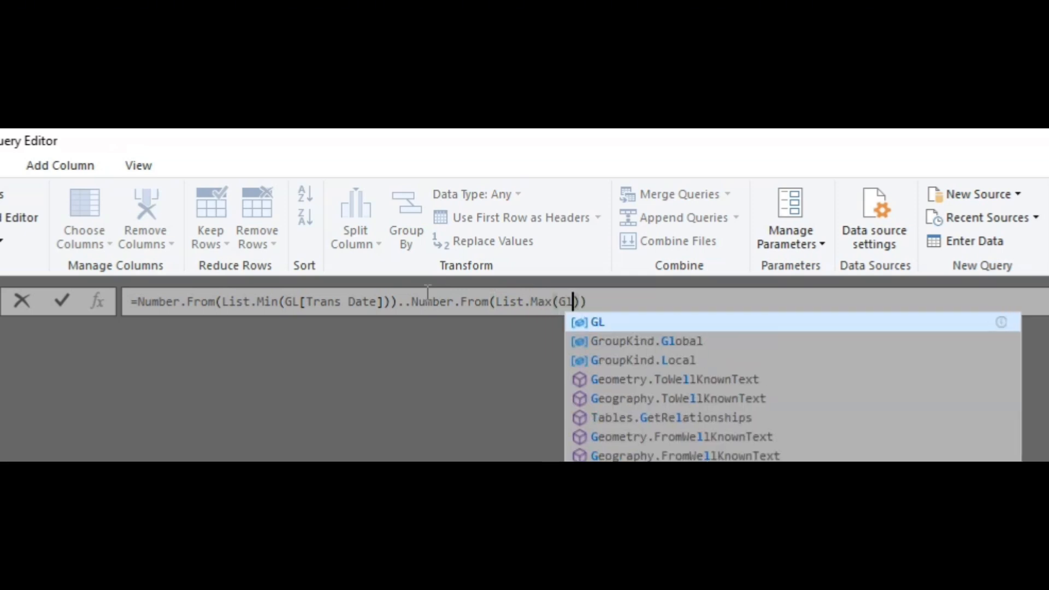
{"action": "key", "text": "Tab"}
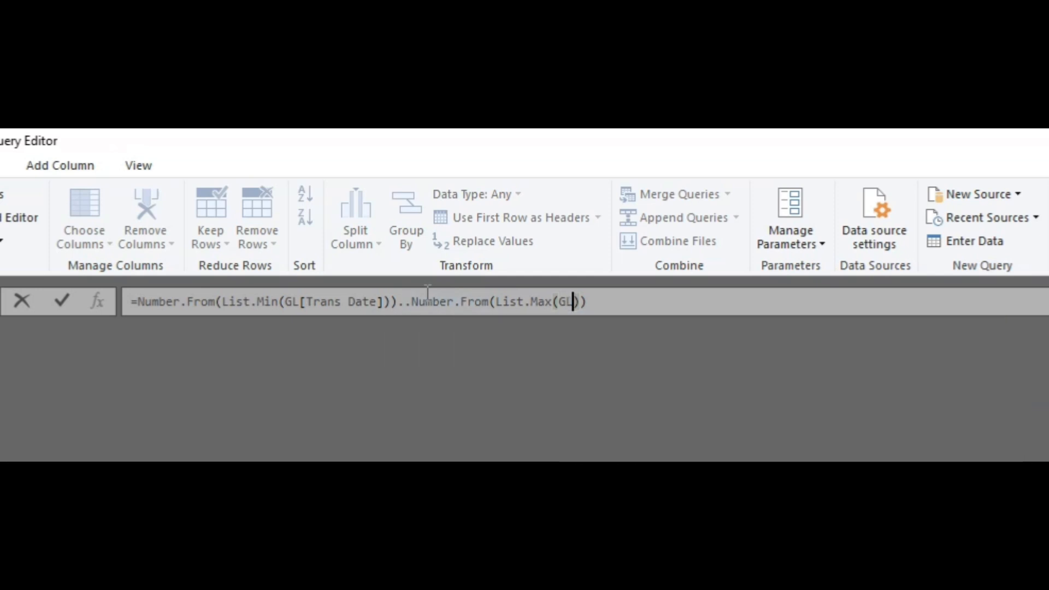
{"action": "type", "text": "[Trand"}
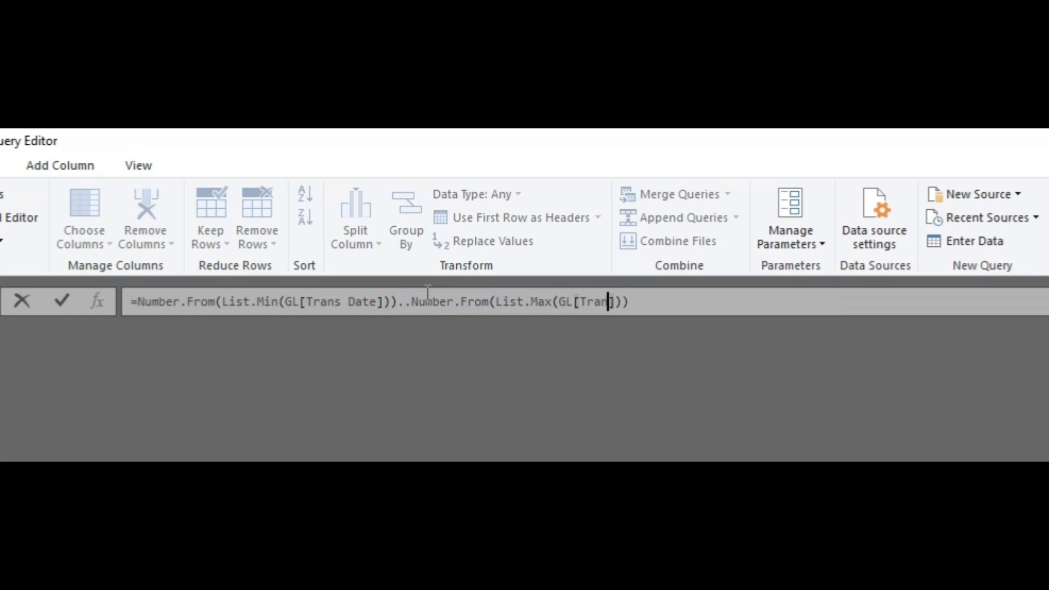
{"action": "key", "text": "BackSpace"}
{"action": "key", "text": "BackSpace"}
{"action": "type", "text": "s Date"}
{"action": "left_click", "coordinate": [679, 303]}
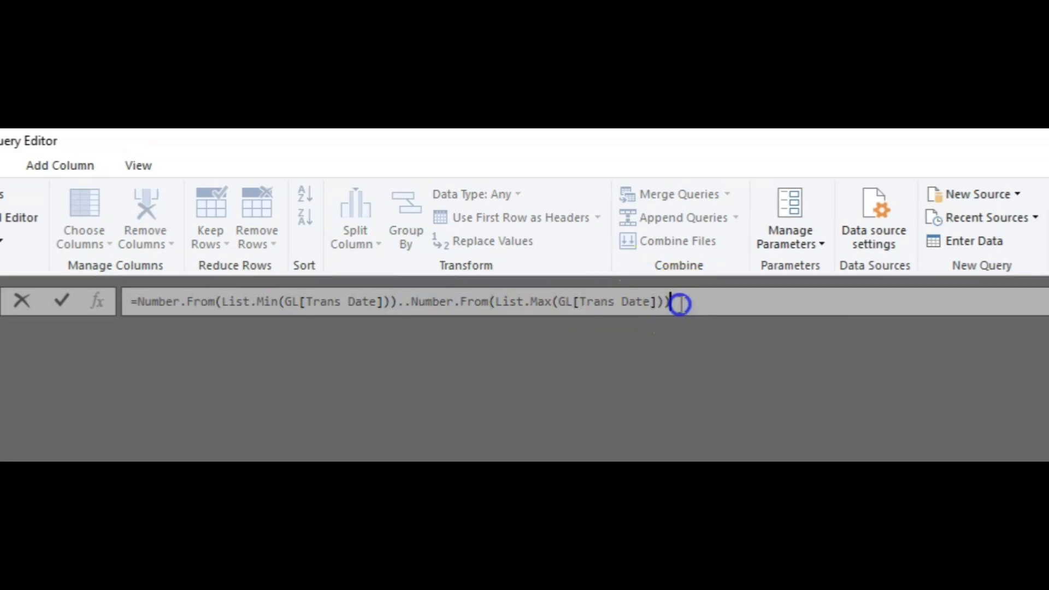
Enclose the whole range expression after the equals sign in curly braces to form a list and commit the formula
{"action": "left_click", "coordinate": [139, 300]}
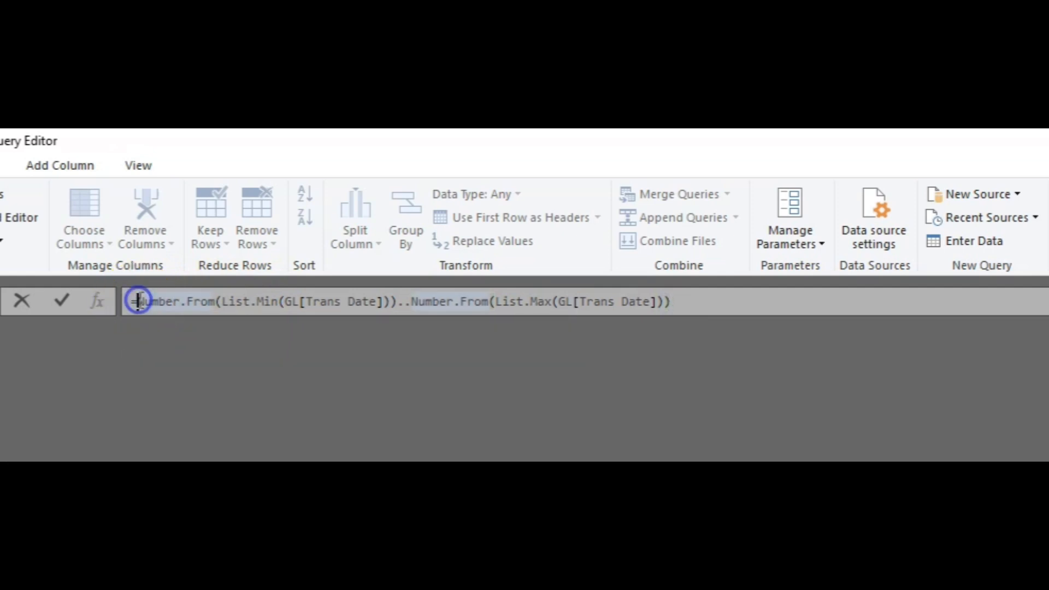
{"action": "type", "text": "{"}
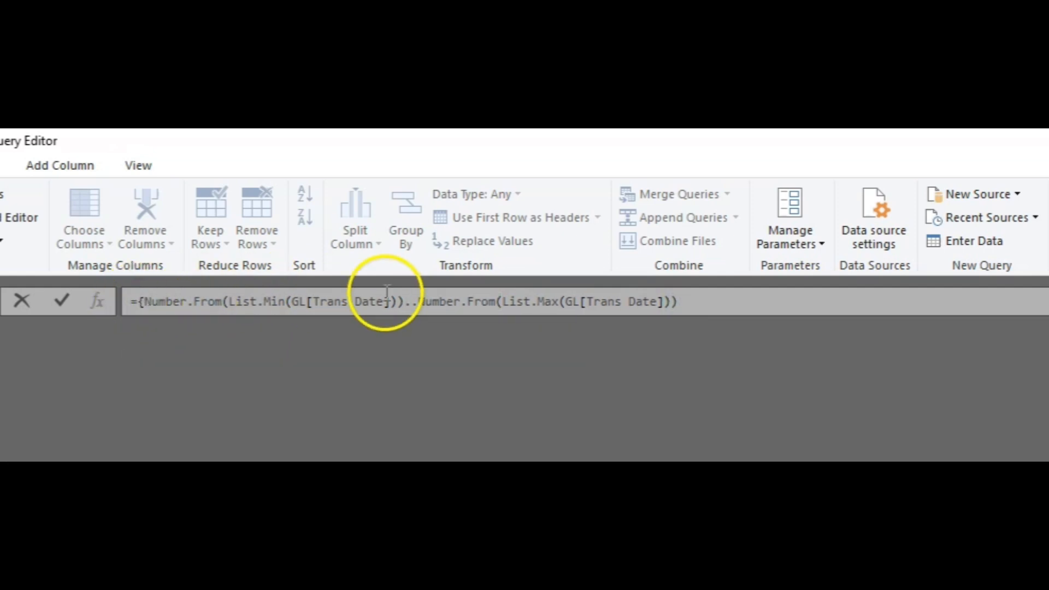
{"action": "left_click", "coordinate": [687, 305]}
{"action": "type", "text": "}"}
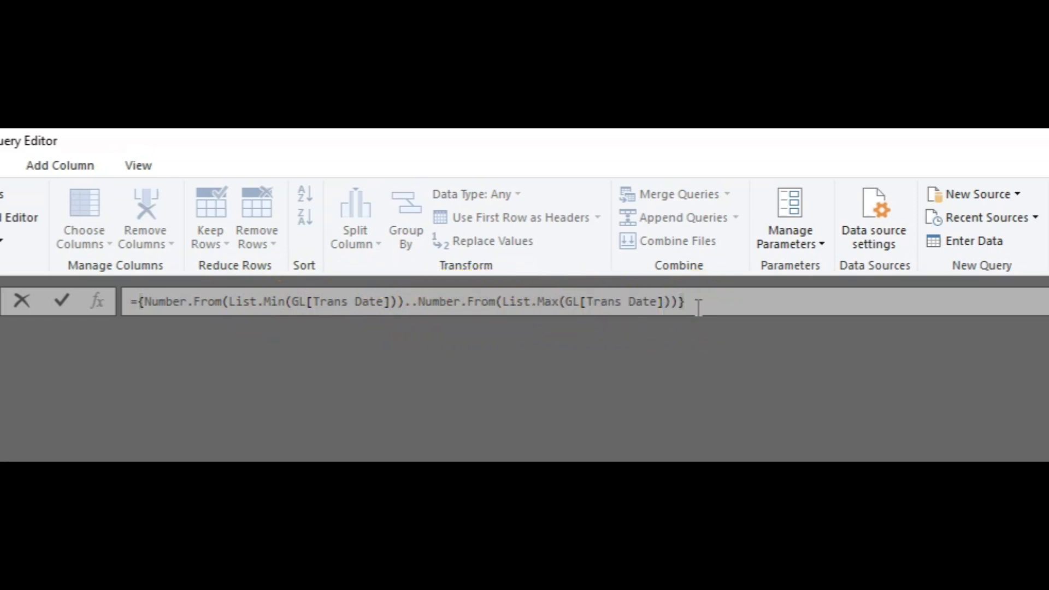
{"action": "key", "text": "Return"}
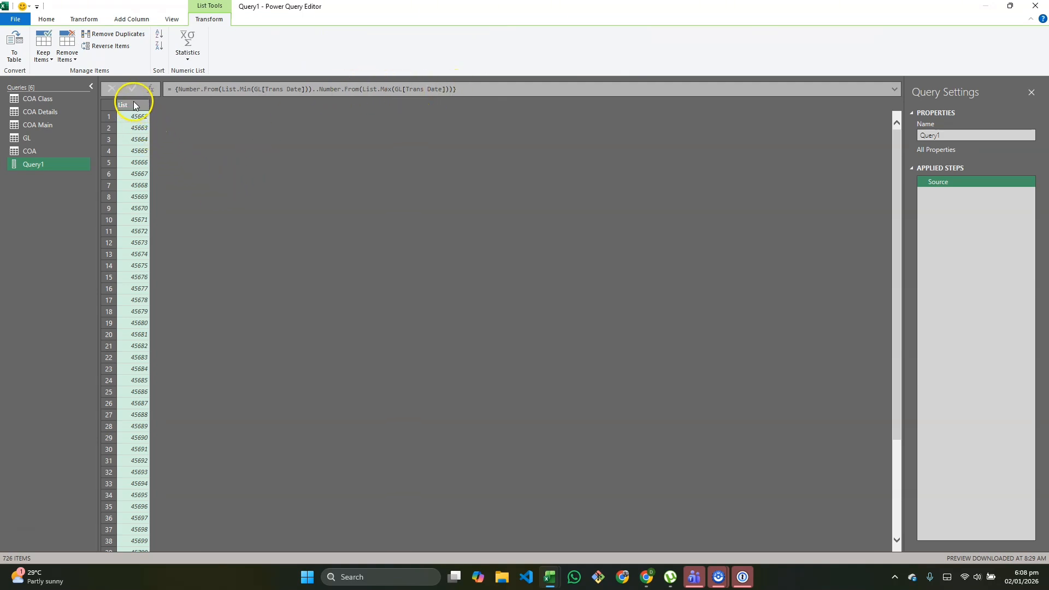
Examine the generated list of date numbers from its first item to its last
{"action": "left_click", "coordinate": [131, 104]}
{"action": "scroll", "coordinate": [139, 213], "scroll_direction": "down", "scroll_amount": 20}
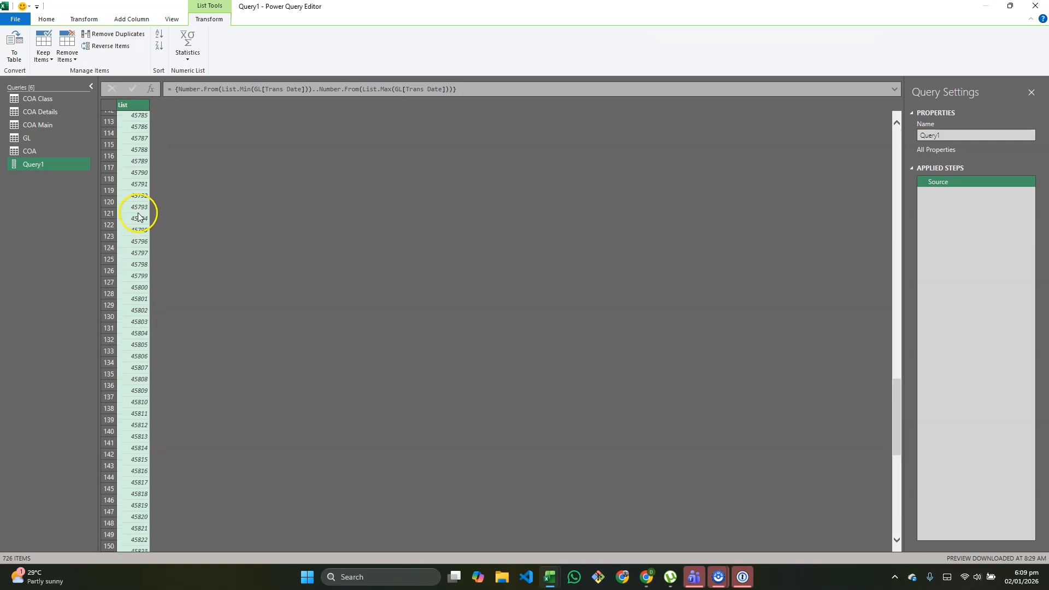
{"action": "scroll", "coordinate": [140, 208], "scroll_direction": "up", "scroll_amount": 16}
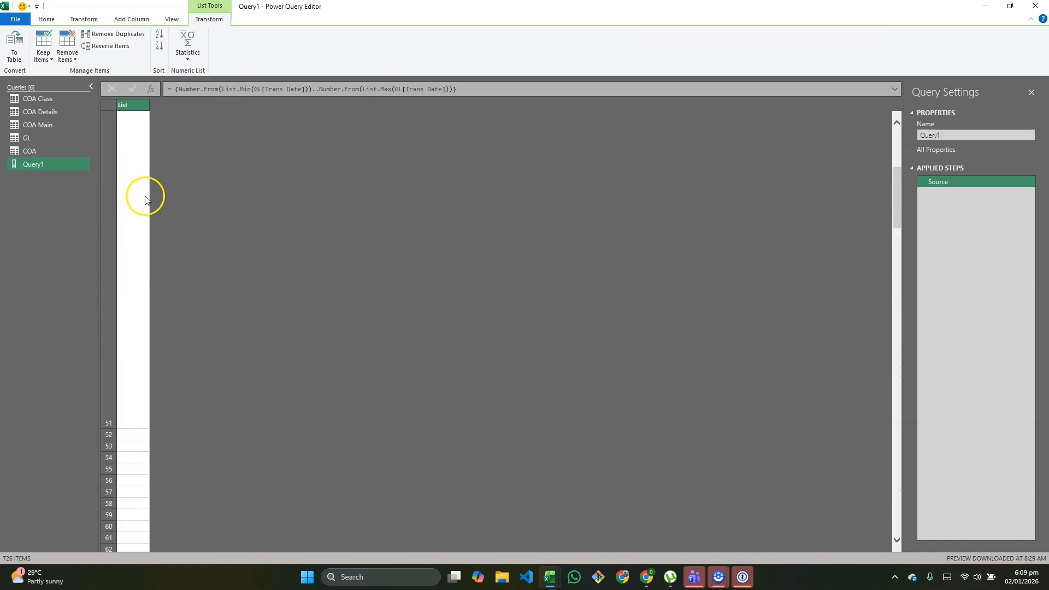
{"action": "scroll", "coordinate": [141, 201], "scroll_direction": "up", "scroll_amount": 20}
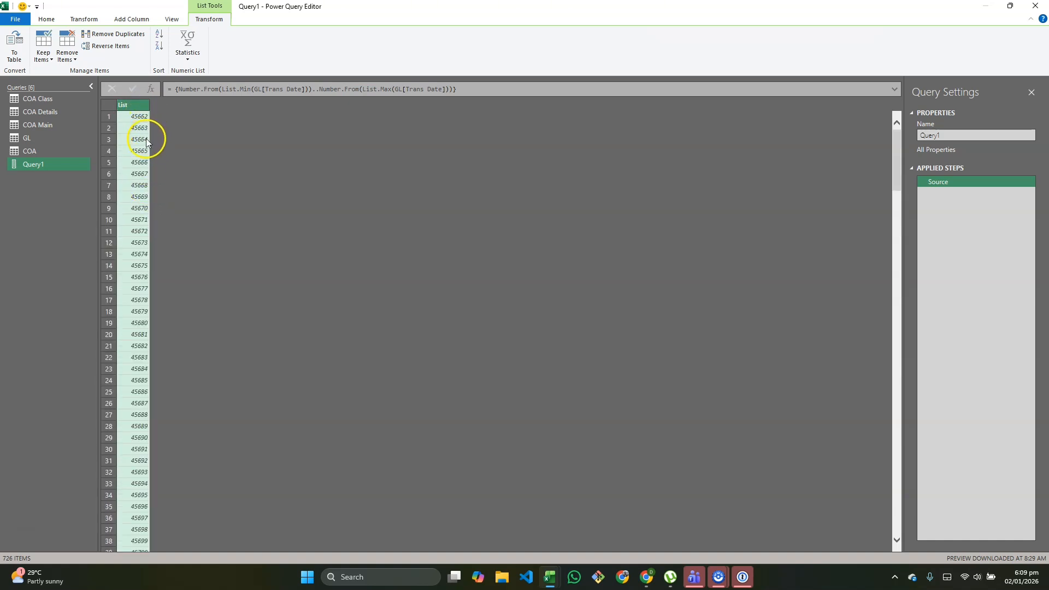
{"action": "scroll", "coordinate": [147, 199], "scroll_direction": "down", "scroll_amount": 15}
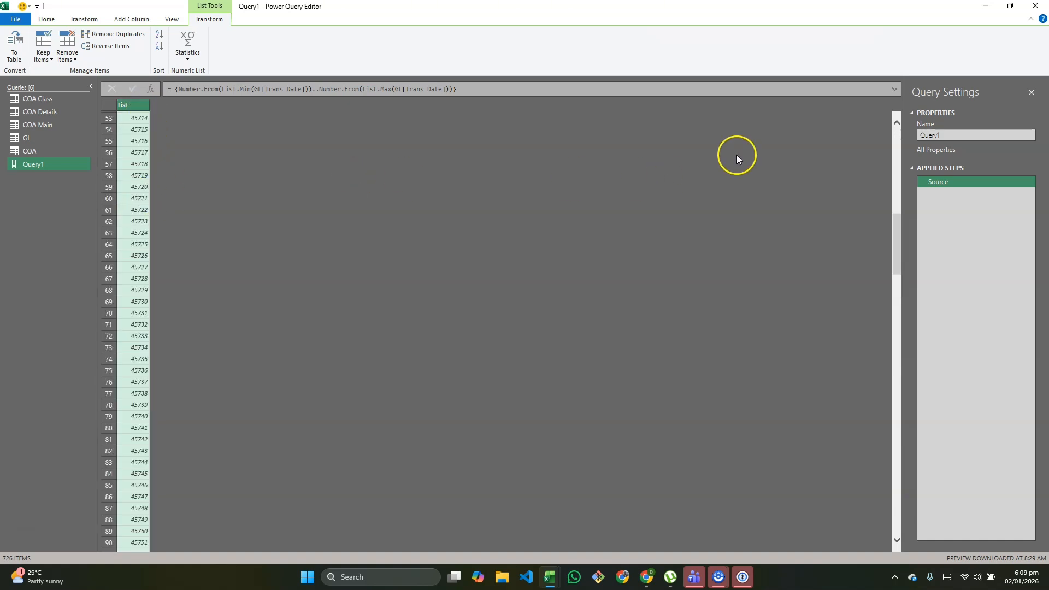
{"action": "left_click_drag", "start_coordinate": [898, 240], "coordinate": [903, 530]}
{"action": "scroll", "coordinate": [169, 460], "scroll_direction": "down", "scroll_amount": 20}
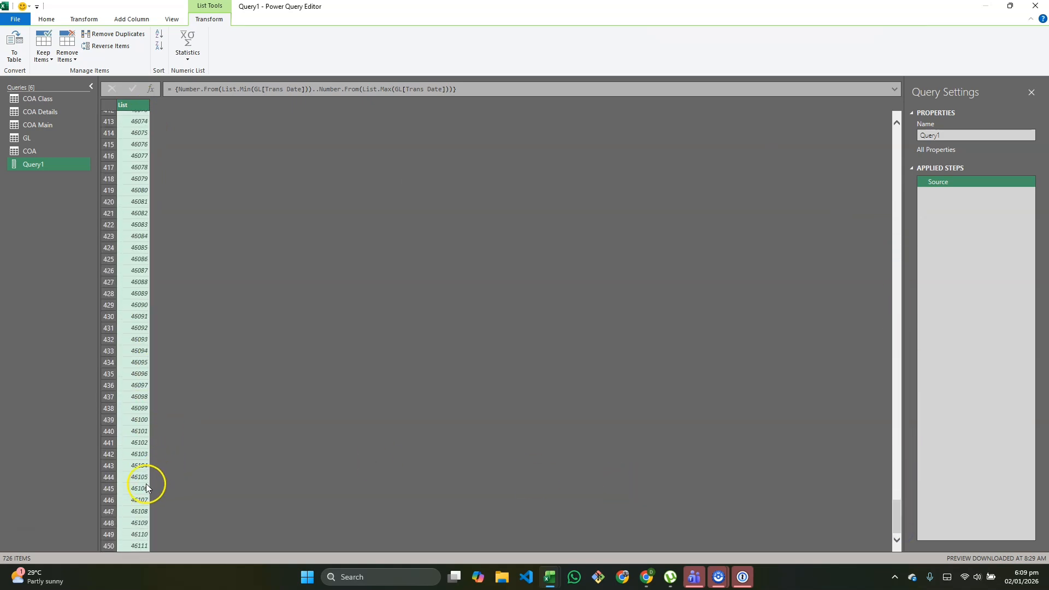
{"action": "scroll", "coordinate": [131, 511], "scroll_direction": "down", "scroll_amount": 20}
{"action": "left_click_drag", "start_coordinate": [897, 508], "coordinate": [895, 549]}
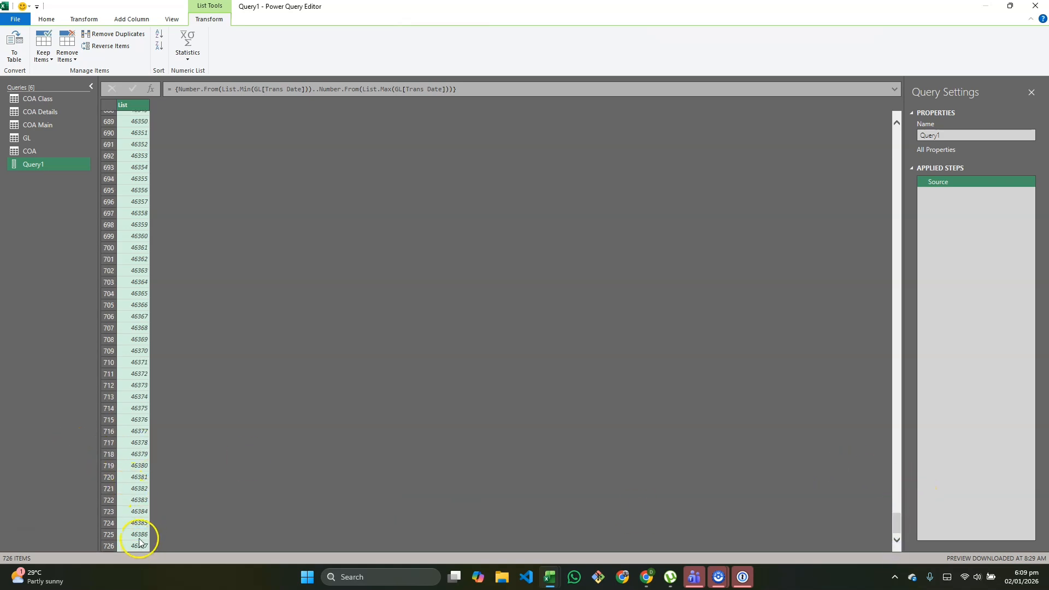
{"action": "left_click_drag", "start_coordinate": [896, 519], "coordinate": [894, 54]}
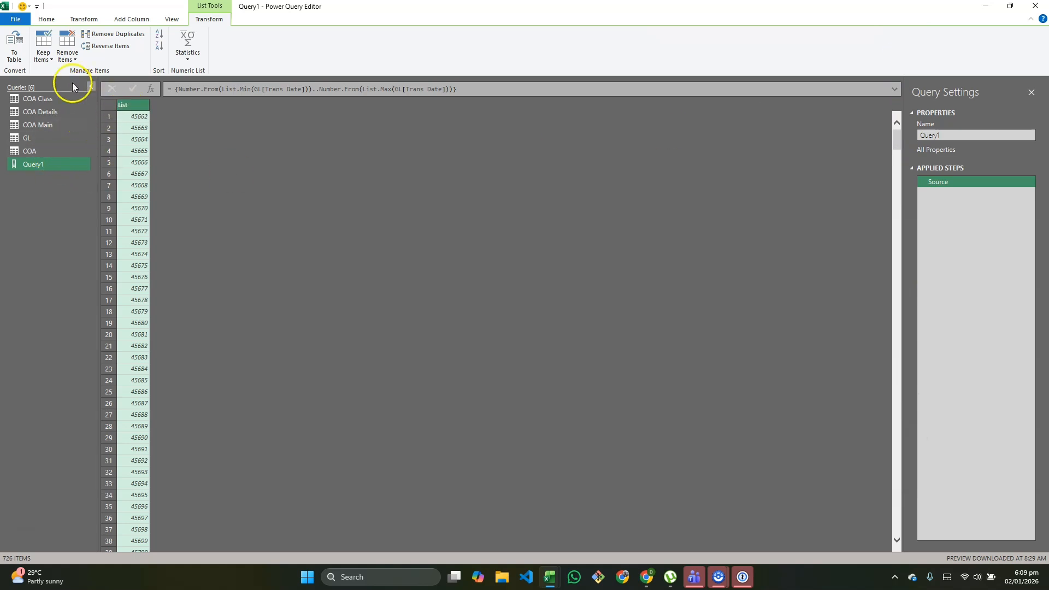
Convert the list to a table with no delimiter and extra columns shown as errors, and set its column's data type to Date
{"action": "left_click", "coordinate": [14, 47]}
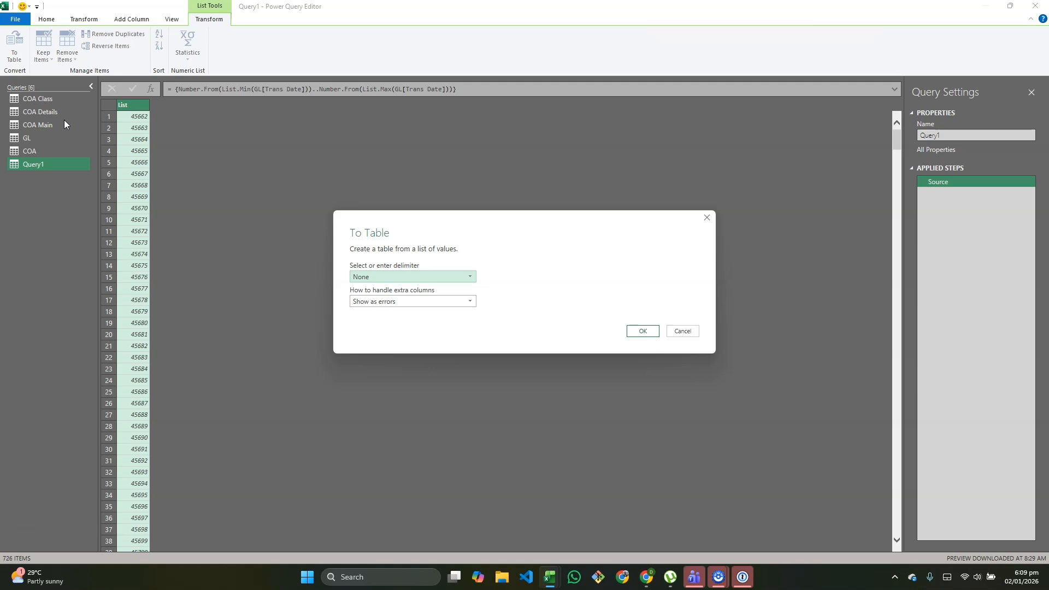
{"action": "left_click", "coordinate": [640, 330]}
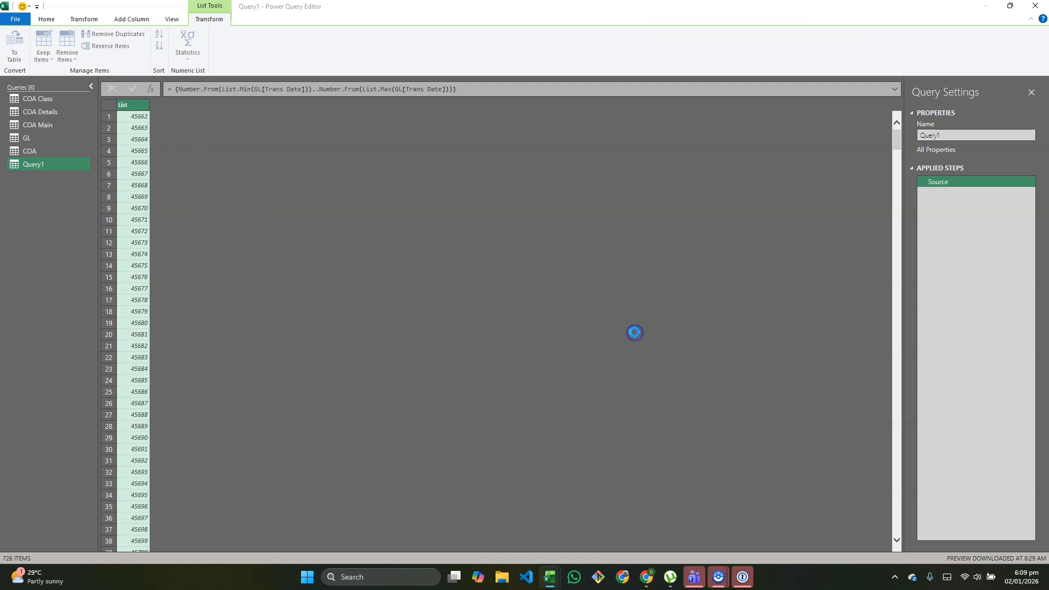
{"action": "left_click", "coordinate": [121, 104]}
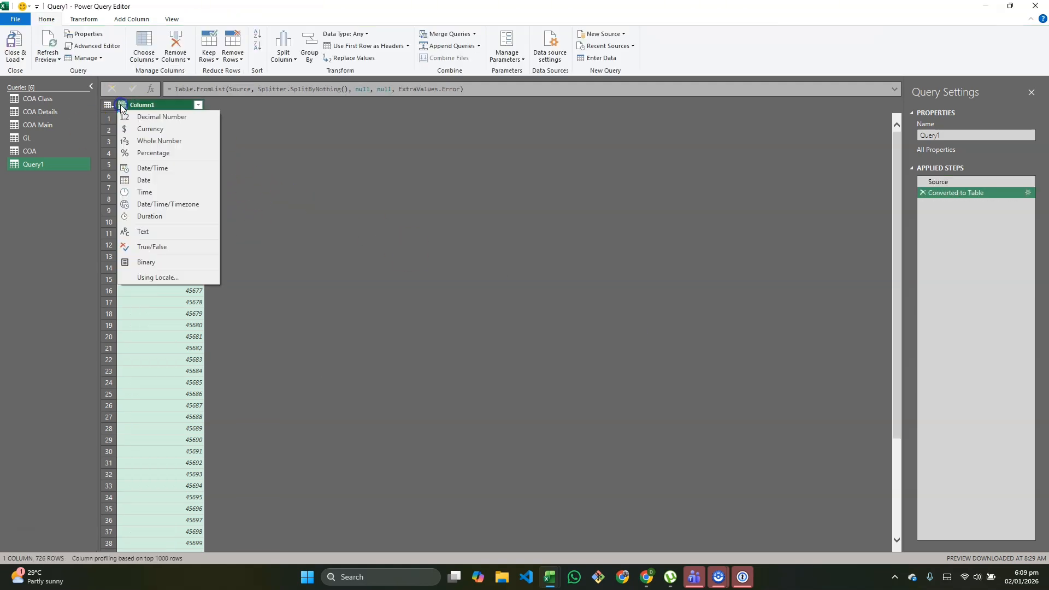
{"action": "left_click", "coordinate": [139, 179]}
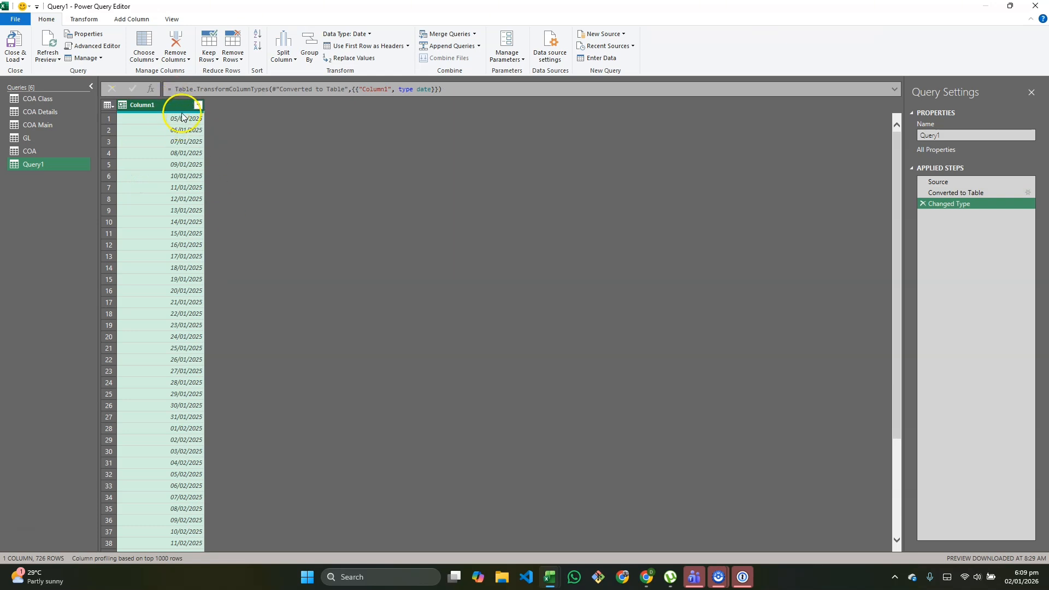
Rename the table's only column as Date
{"action": "mouse_move", "coordinate": [182, 116]}
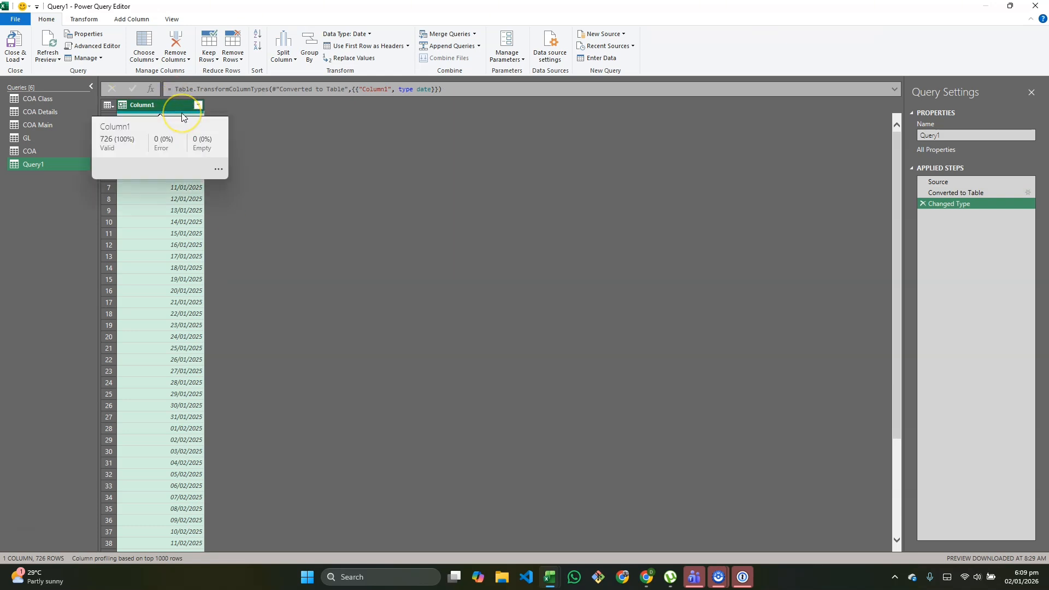
{"action": "double_click", "coordinate": [155, 104]}
{"action": "type", "text": "Date"}
{"action": "key", "text": "Return"}
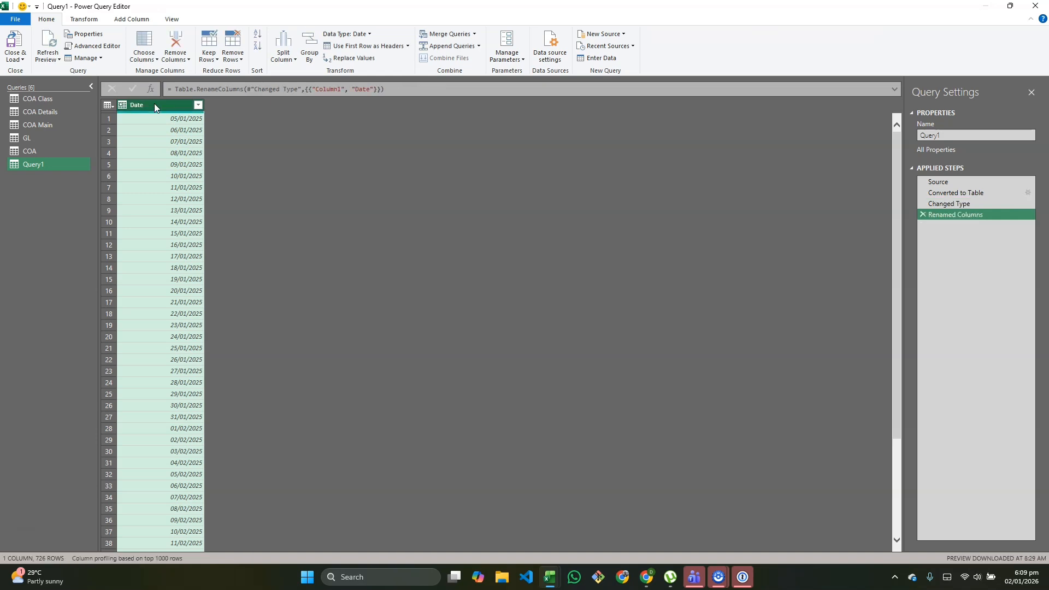
Add two new columns derived from the Date column: the month number and the name of the month
{"action": "left_click", "coordinate": [136, 22]}
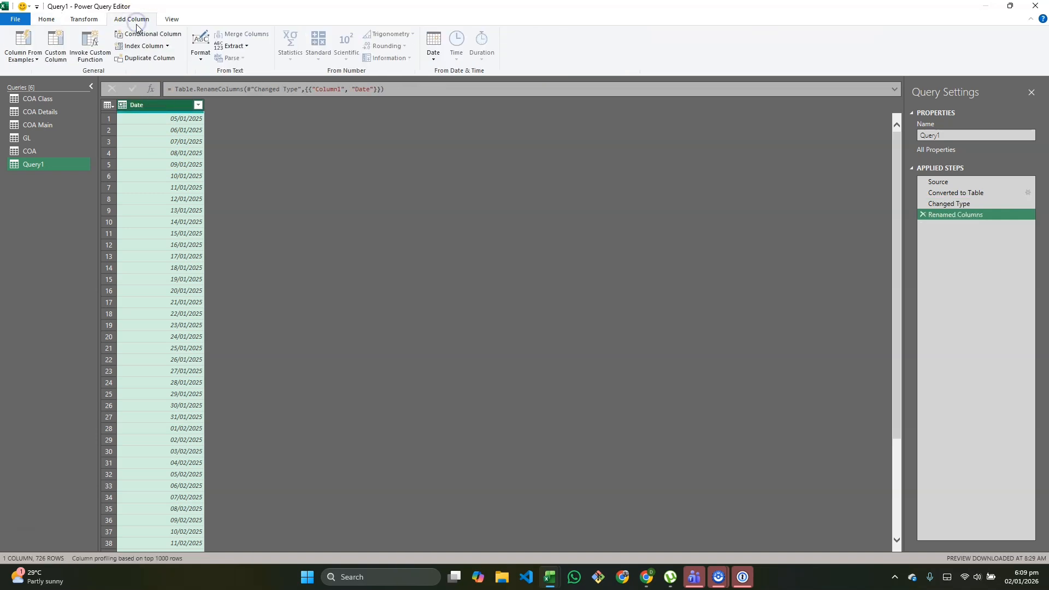
{"action": "left_click", "coordinate": [432, 54]}
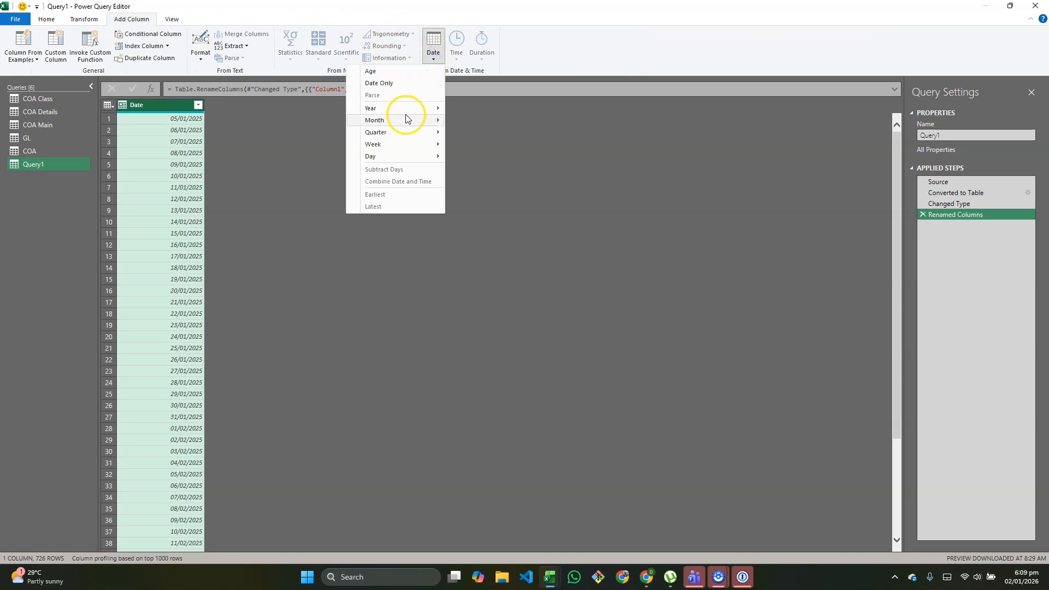
{"action": "mouse_move", "coordinate": [406, 119]}
{"action": "left_click", "coordinate": [304, 122]}
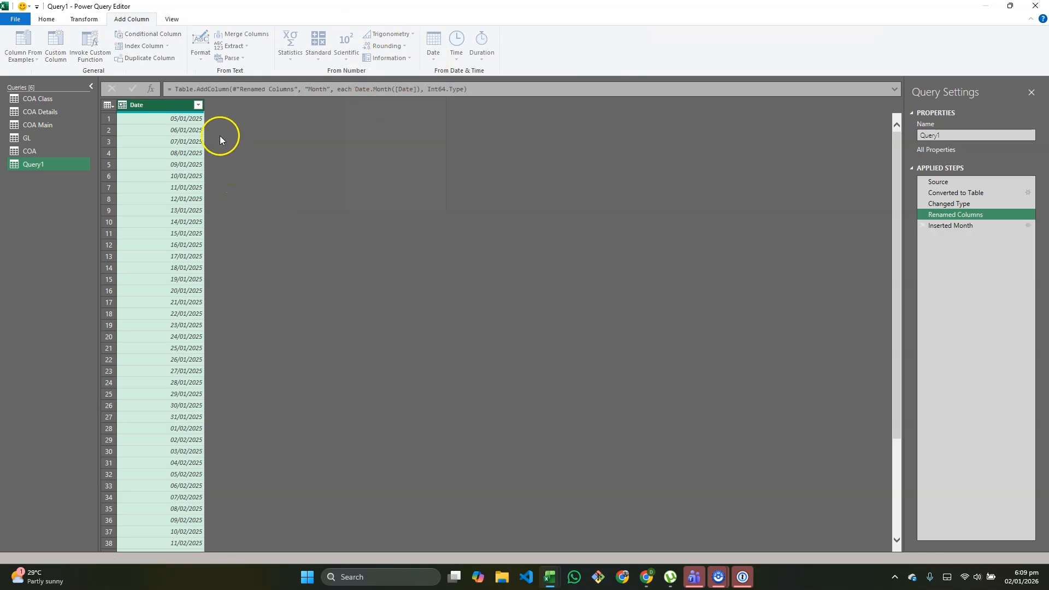
{"action": "left_click", "coordinate": [170, 105]}
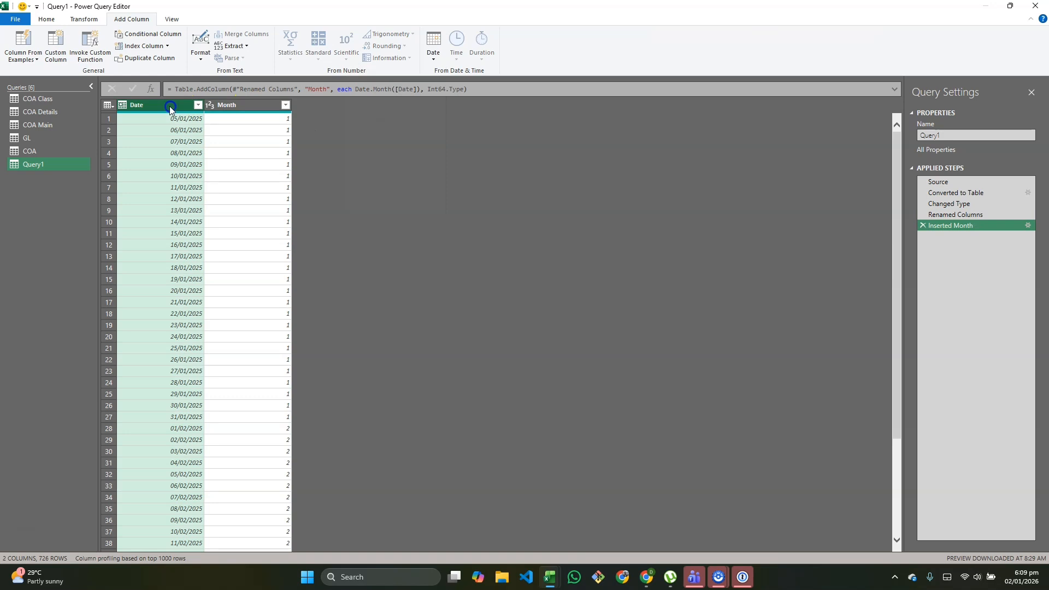
{"action": "left_click", "coordinate": [433, 47]}
{"action": "mouse_move", "coordinate": [408, 122]}
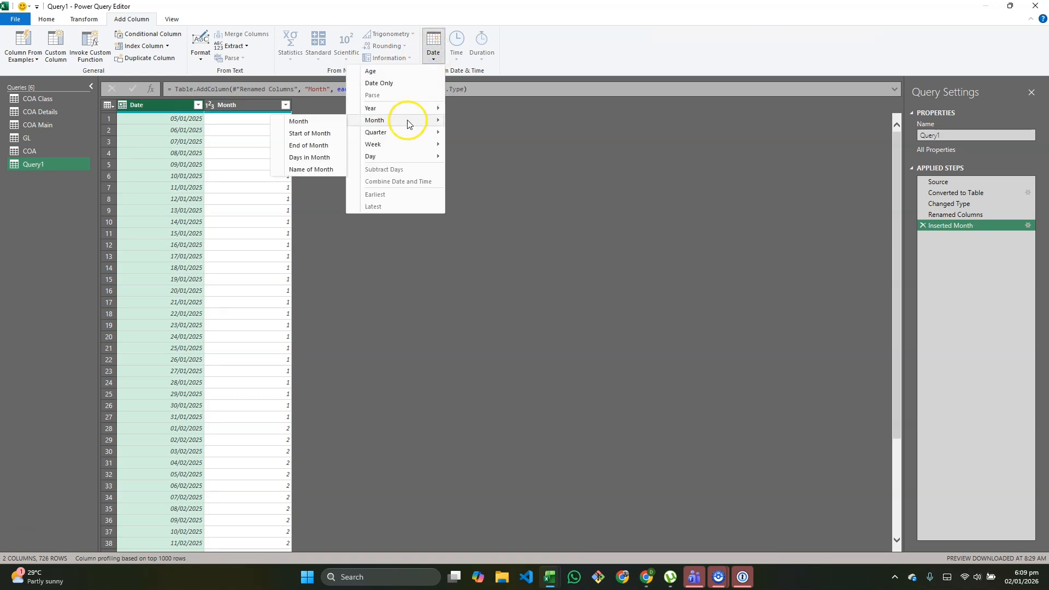
{"action": "left_click", "coordinate": [312, 170]}
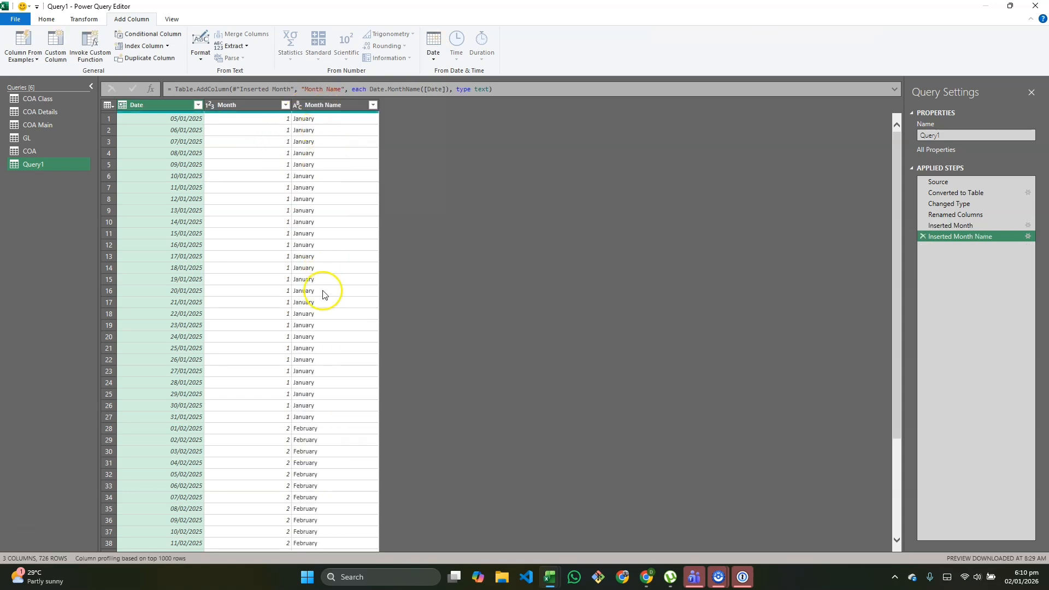
Add two more columns derived from the Date column: the year and the quarter of the year
{"action": "left_click", "coordinate": [433, 48]}
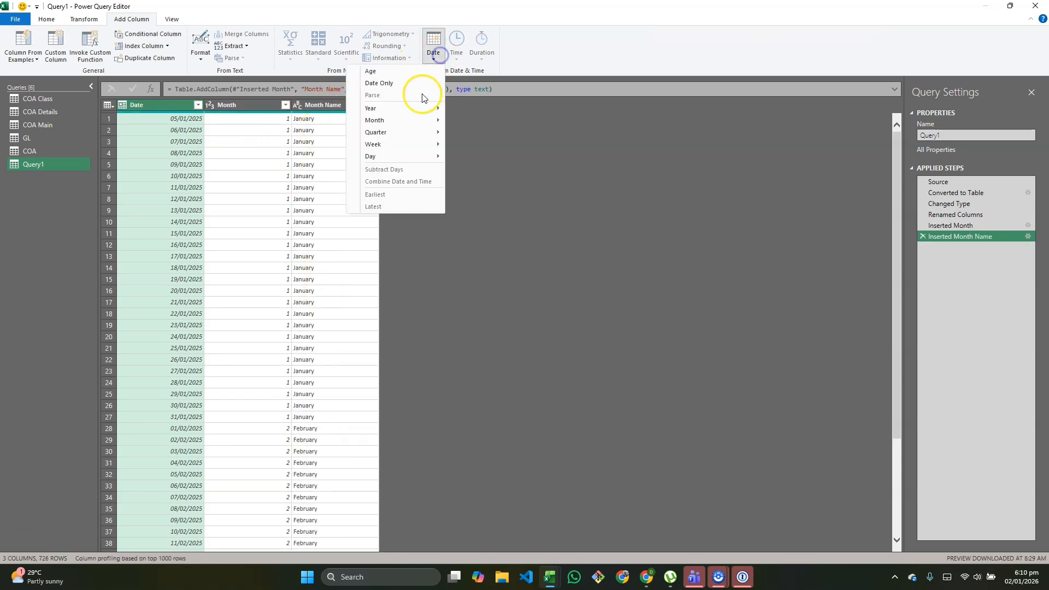
{"action": "mouse_move", "coordinate": [410, 114]}
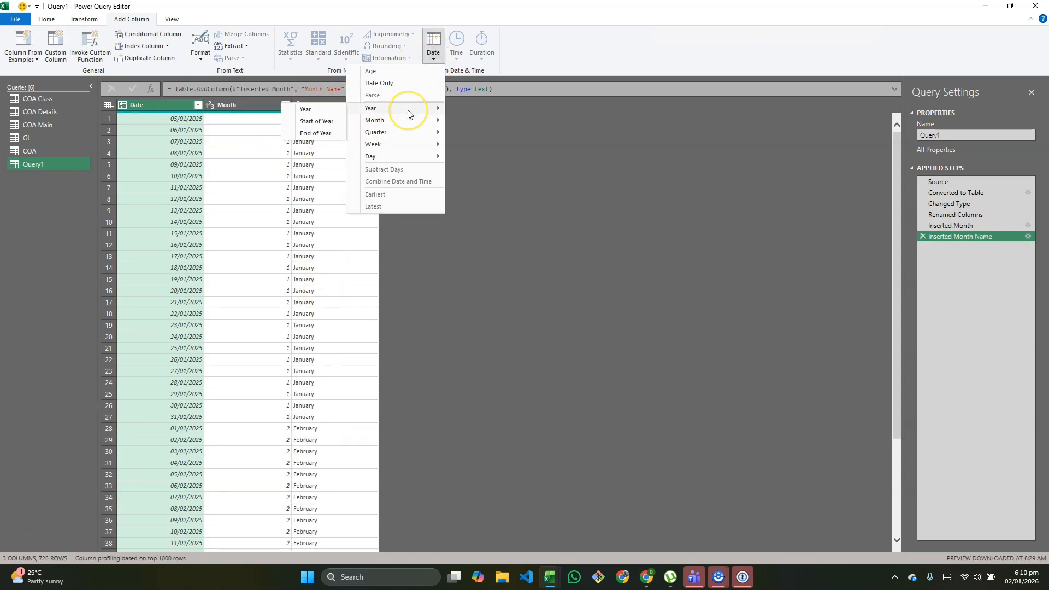
{"action": "left_click", "coordinate": [316, 113]}
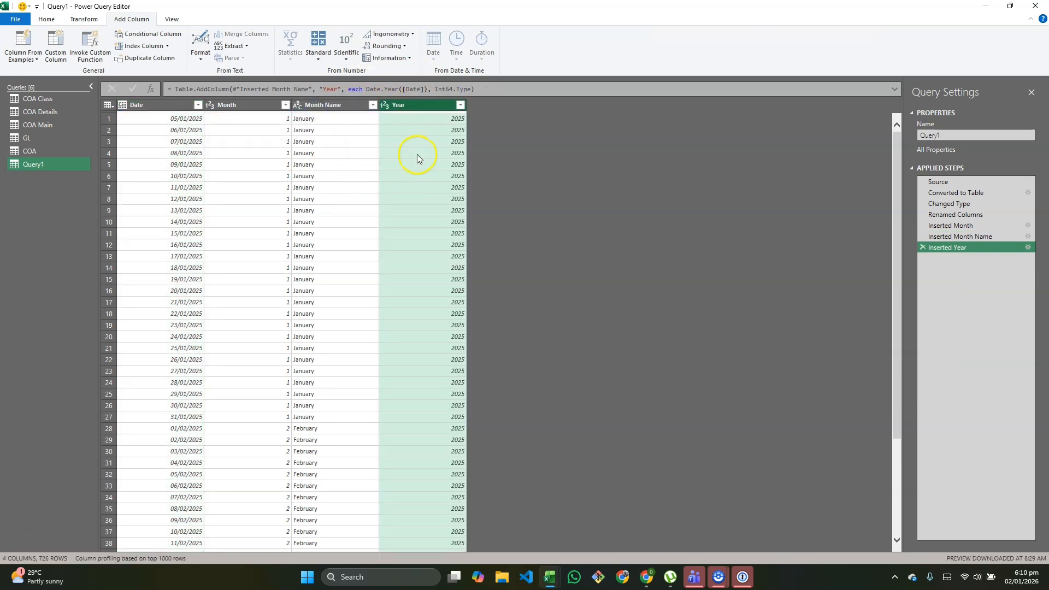
{"action": "left_click", "coordinate": [156, 105]}
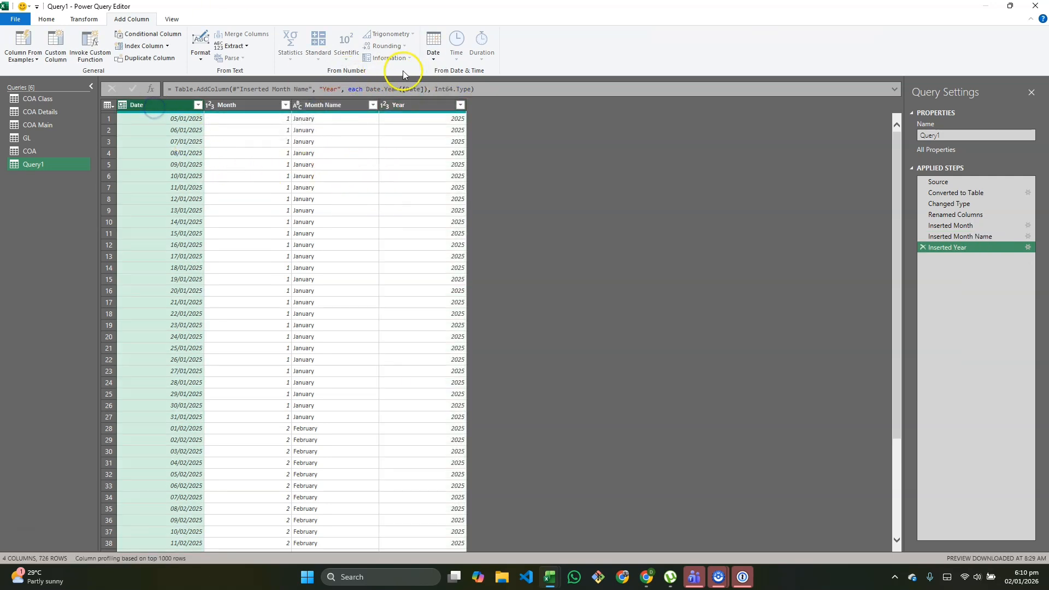
{"action": "left_click", "coordinate": [433, 52]}
{"action": "mouse_move", "coordinate": [431, 134]}
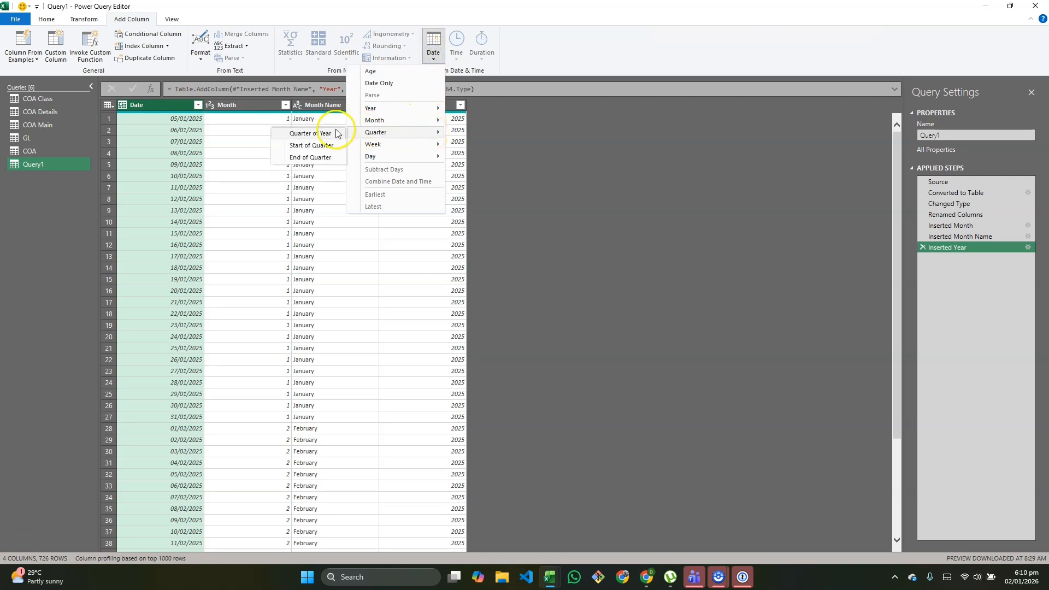
{"action": "left_click", "coordinate": [327, 133]}
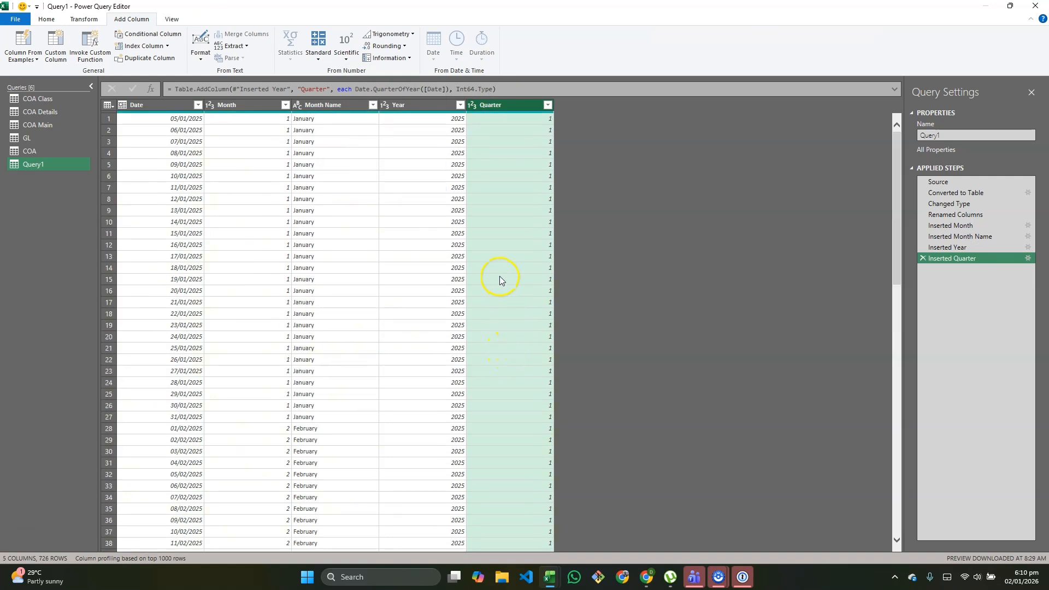
Try extracting the first 3 characters of Month Name into a separate new column, and delete that applied step
{"action": "left_click", "coordinate": [323, 107]}
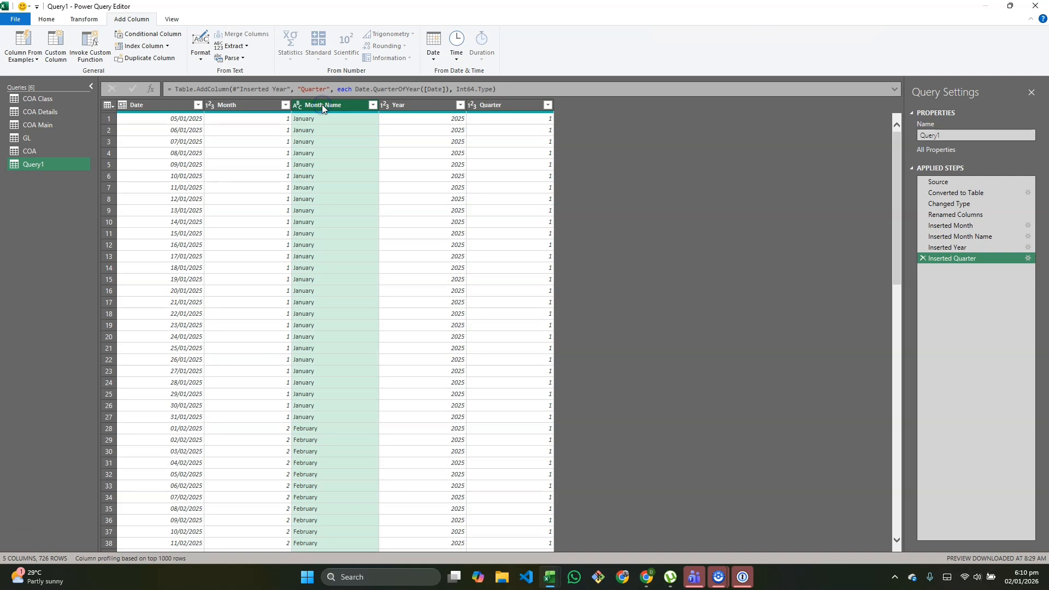
{"action": "left_click", "coordinate": [245, 47]}
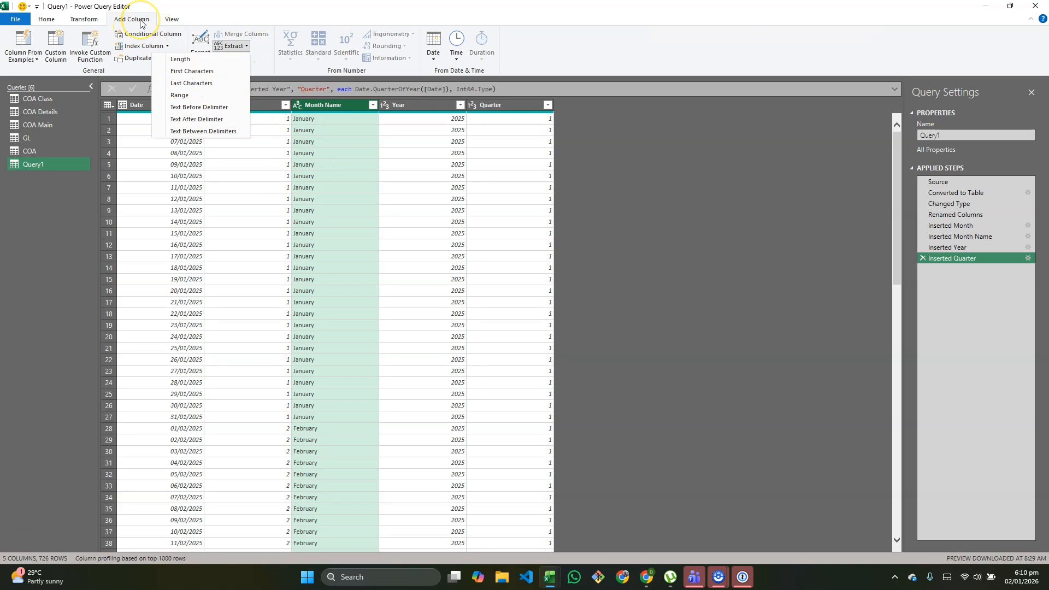
{"action": "left_click", "coordinate": [192, 72]}
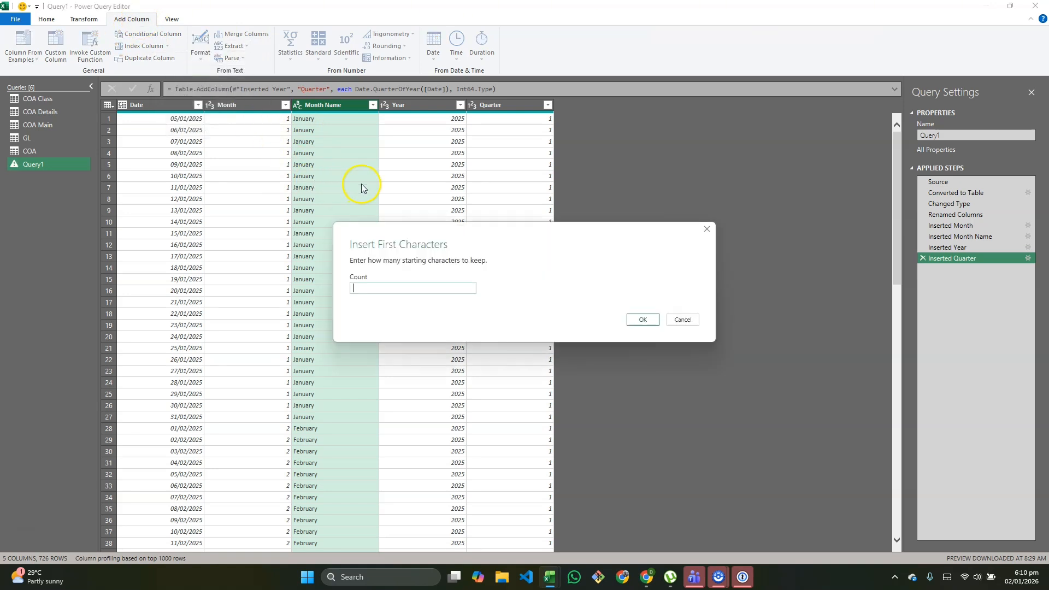
{"action": "type", "text": "3"}
{"action": "left_click", "coordinate": [650, 321]}
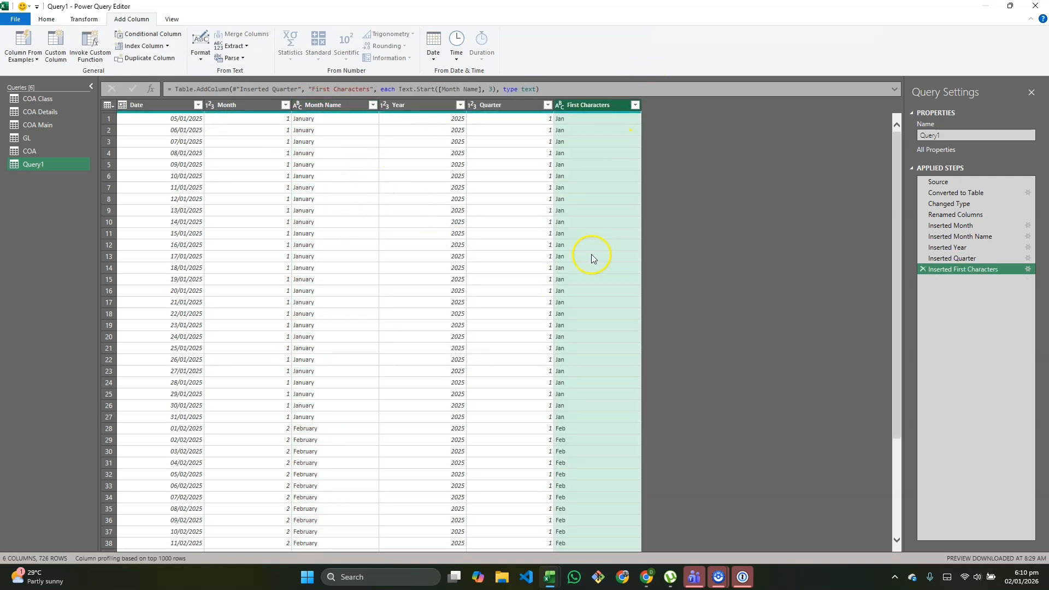
{"action": "left_click", "coordinate": [922, 269]}
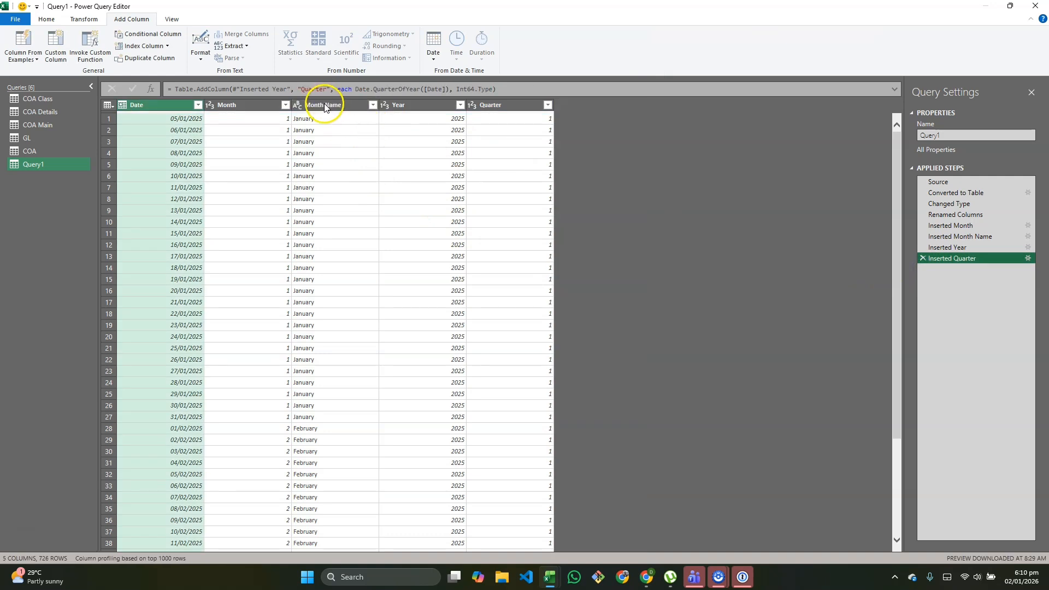
Transform the Month Name column in place to keep only its first 3 characters
{"action": "left_click", "coordinate": [326, 105]}
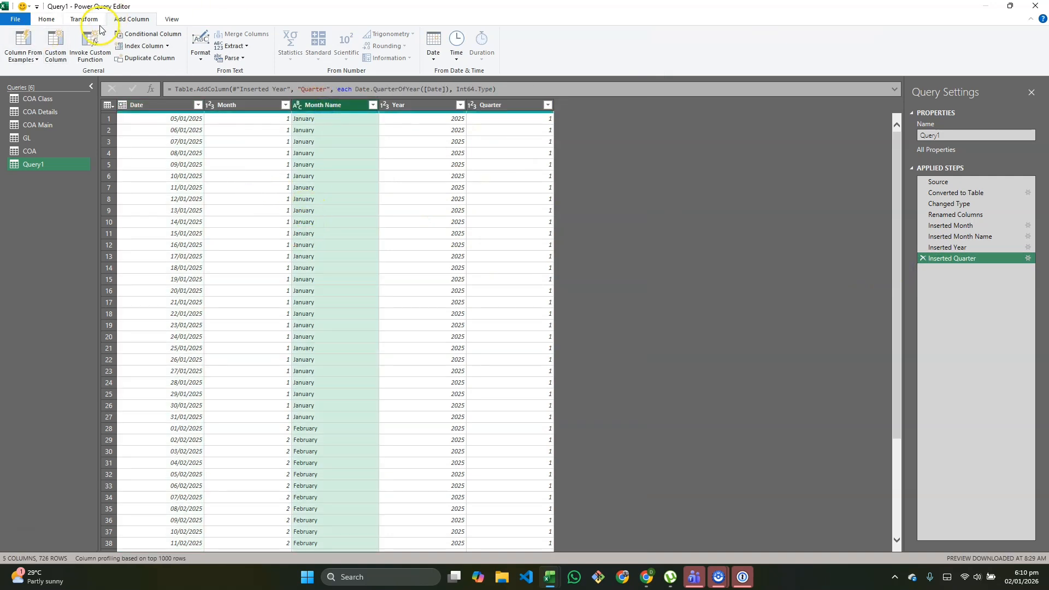
{"action": "left_click", "coordinate": [84, 19]}
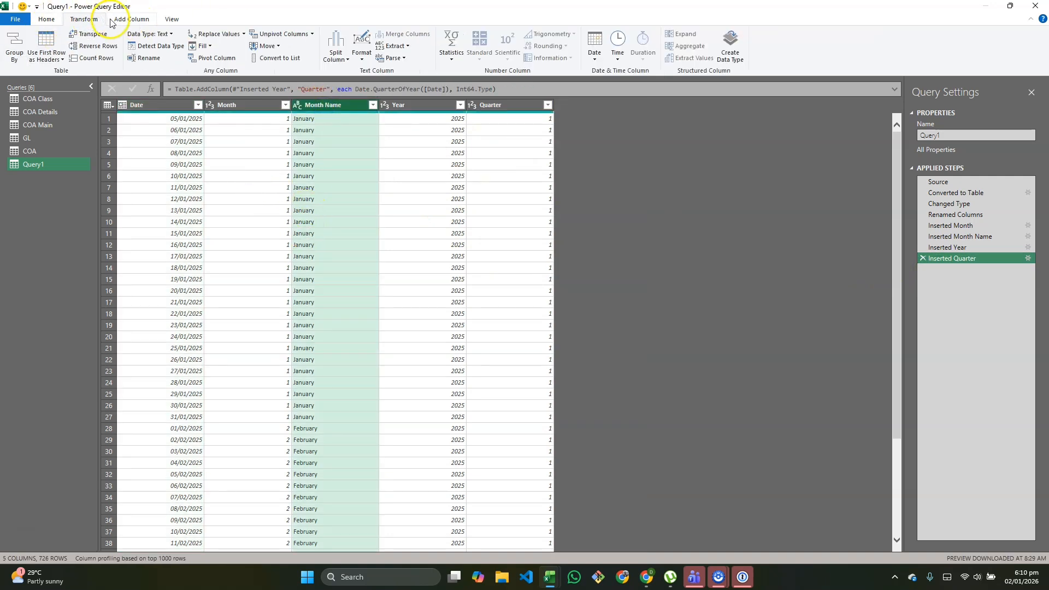
{"action": "left_click", "coordinate": [406, 47]}
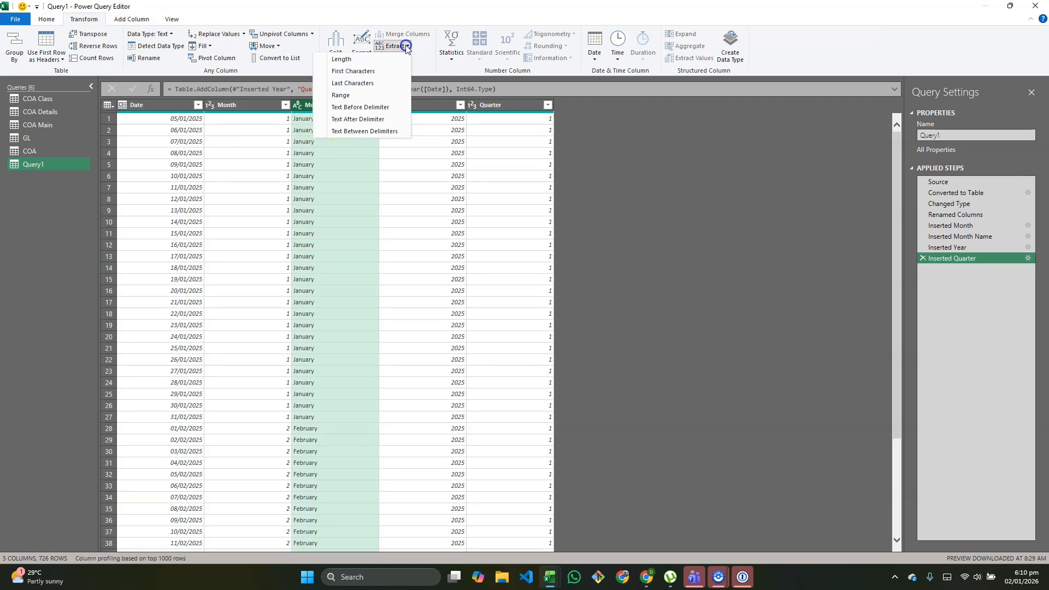
{"action": "left_click", "coordinate": [351, 70]}
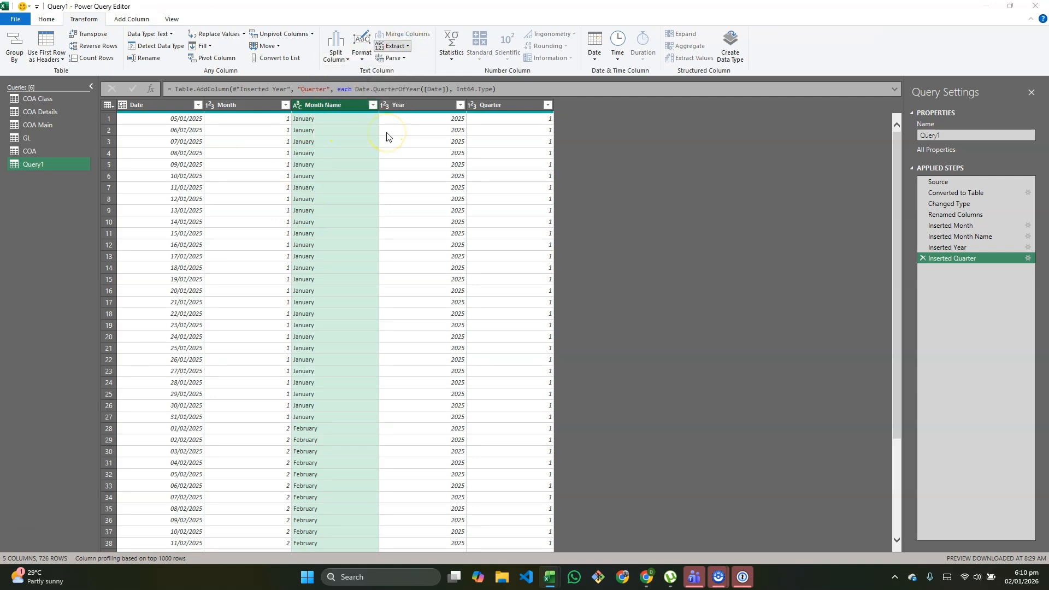
{"action": "type", "text": "3"}
{"action": "left_click", "coordinate": [639, 319]}
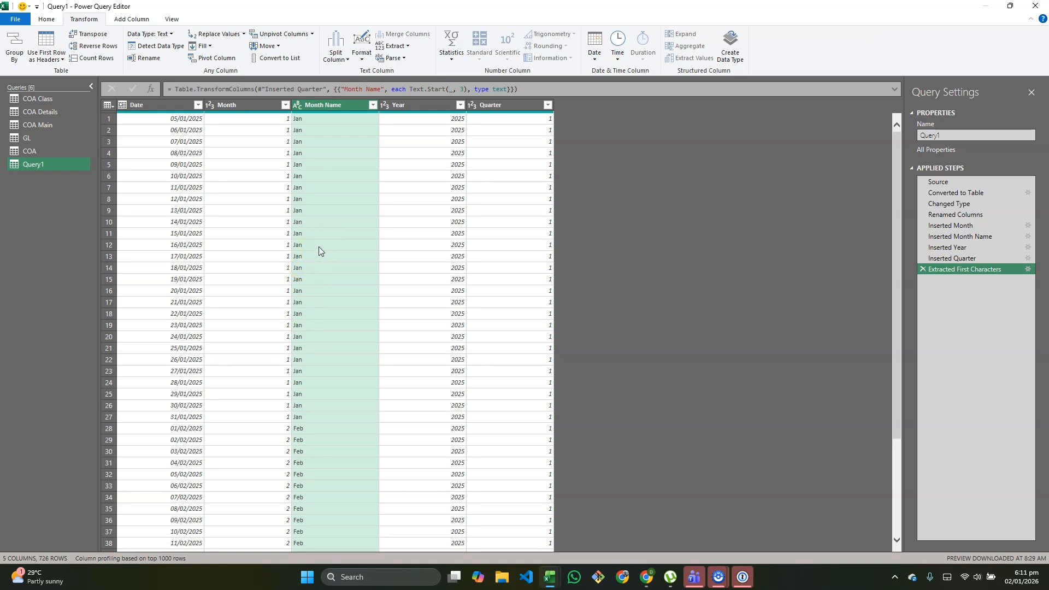
Rename the date table query as Calendar
{"action": "left_click", "coordinate": [950, 138]}
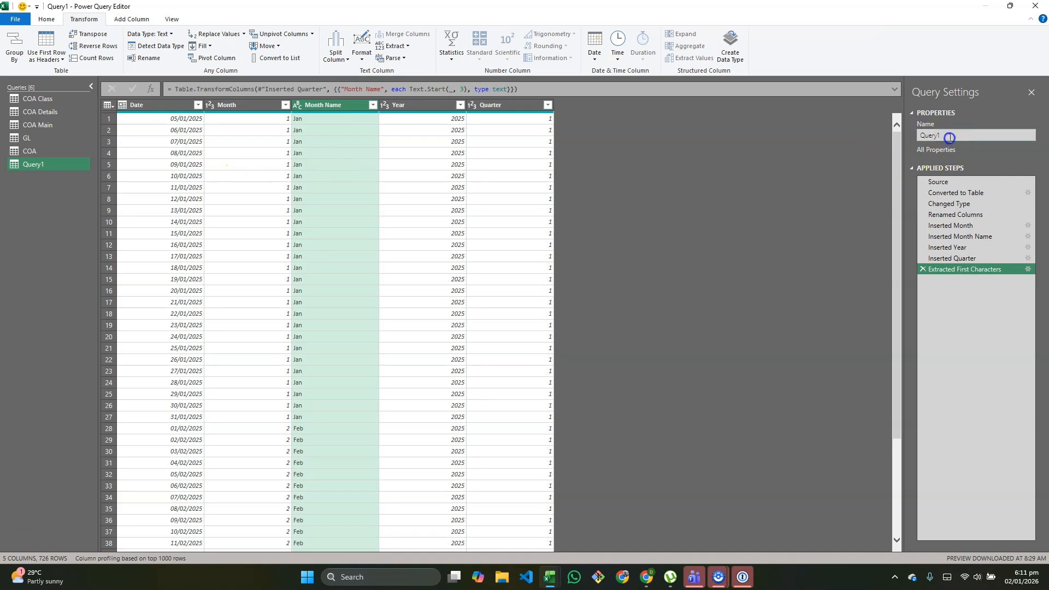
{"action": "key", "text": "BackSpace"}
{"action": "type", "text": "Caled"}
{"action": "key", "text": "BackSpace"}
{"action": "type", "text": "ndare"}
{"action": "key", "text": "Return"}
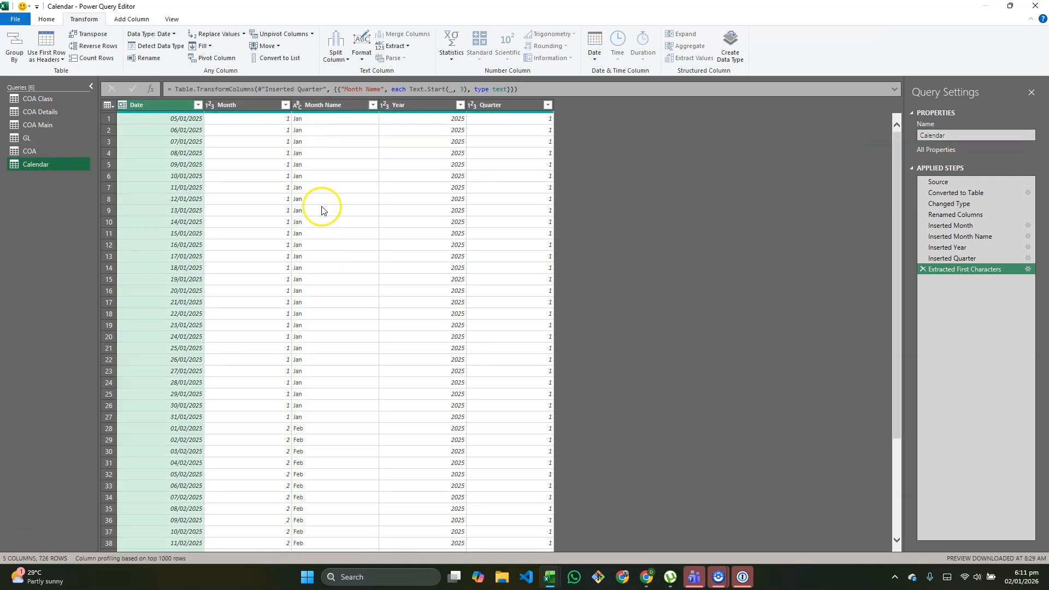
In the GL query, add a new column that sums the Net Debit and Net Credit columns
{"action": "left_click", "coordinate": [44, 150]}
{"action": "left_click", "coordinate": [37, 138]}
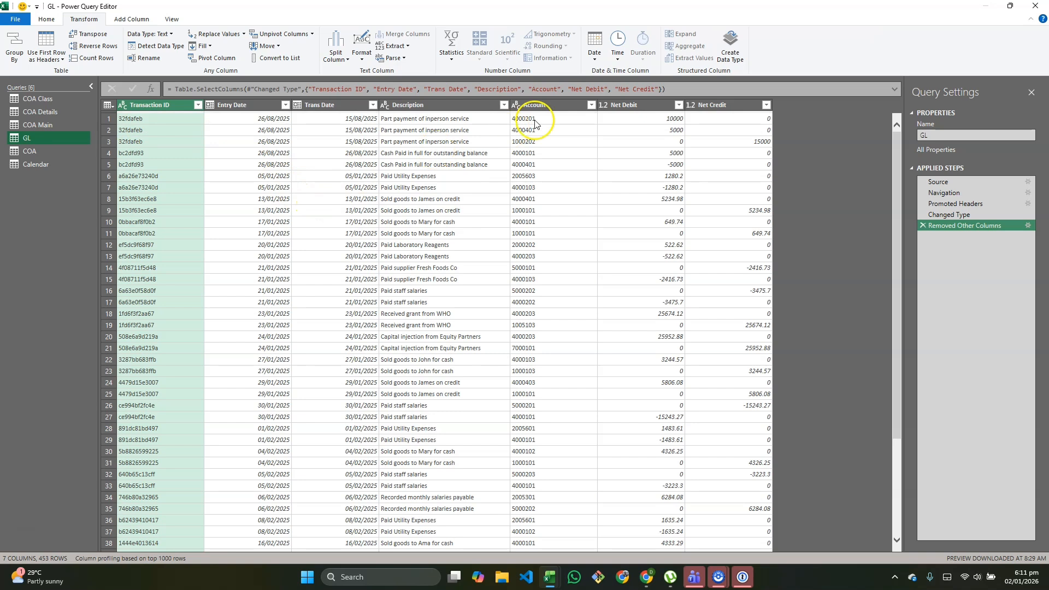
{"action": "left_click", "coordinate": [633, 106]}
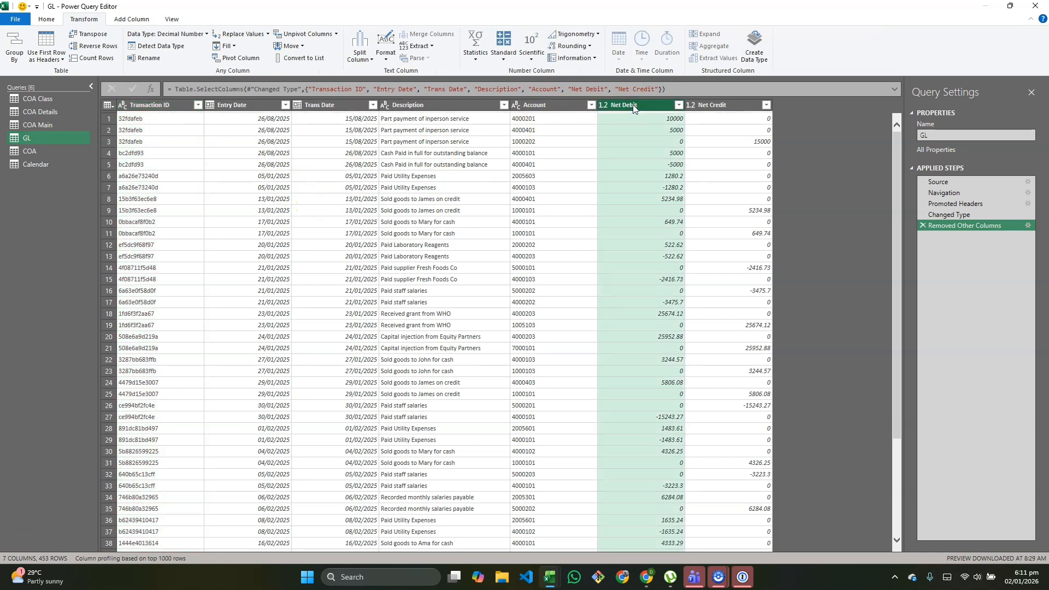
{"action": "key", "text": "shift+Right"}
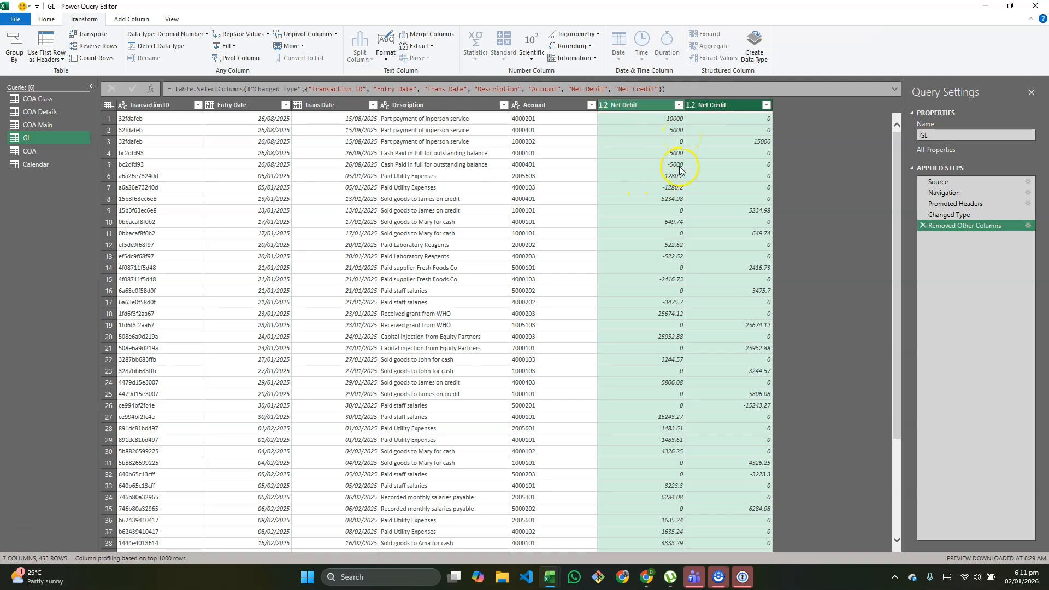
{"action": "left_click", "coordinate": [131, 19]}
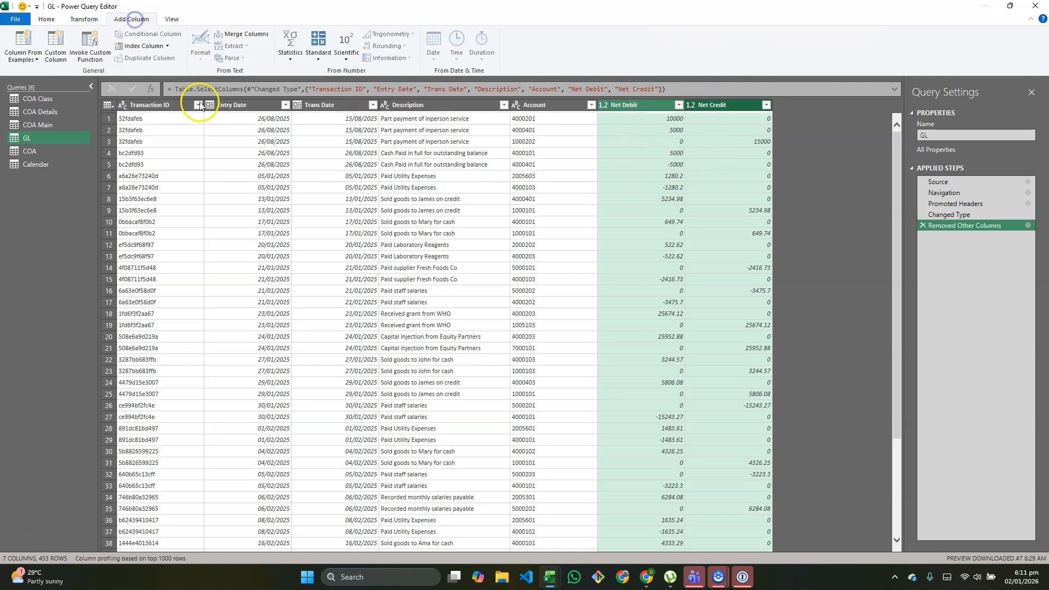
{"action": "left_click", "coordinate": [317, 55]}
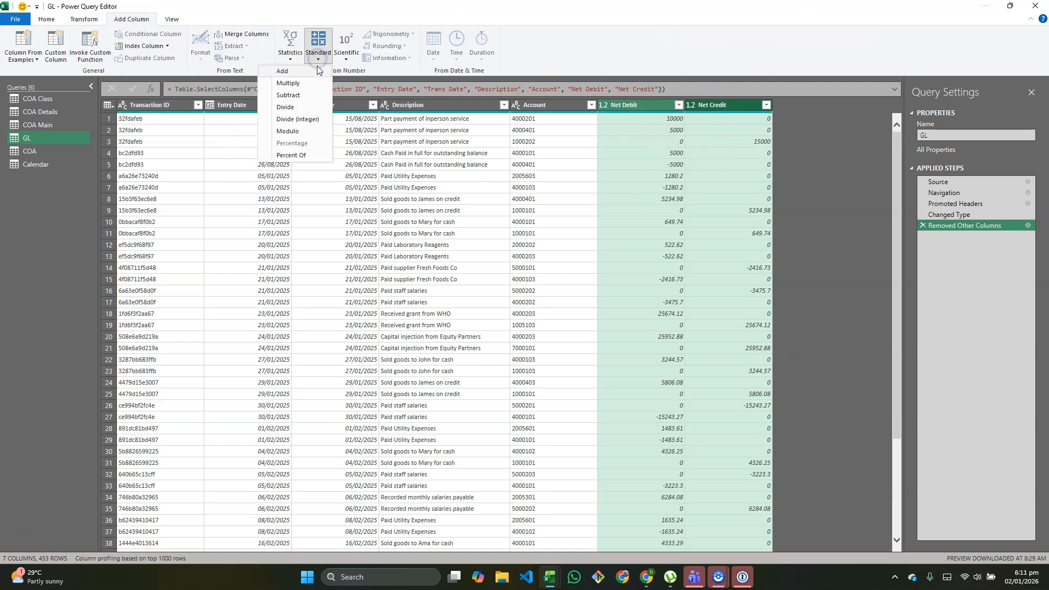
{"action": "left_click", "coordinate": [286, 74]}
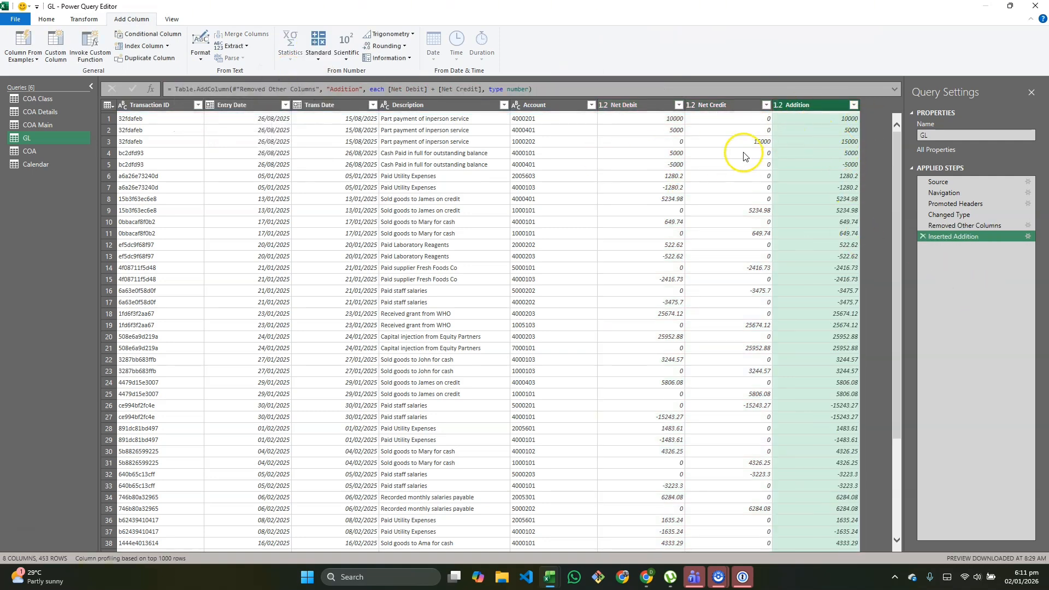
Rename the added sum column in the GL query as Amount
{"action": "double_click", "coordinate": [810, 107]}
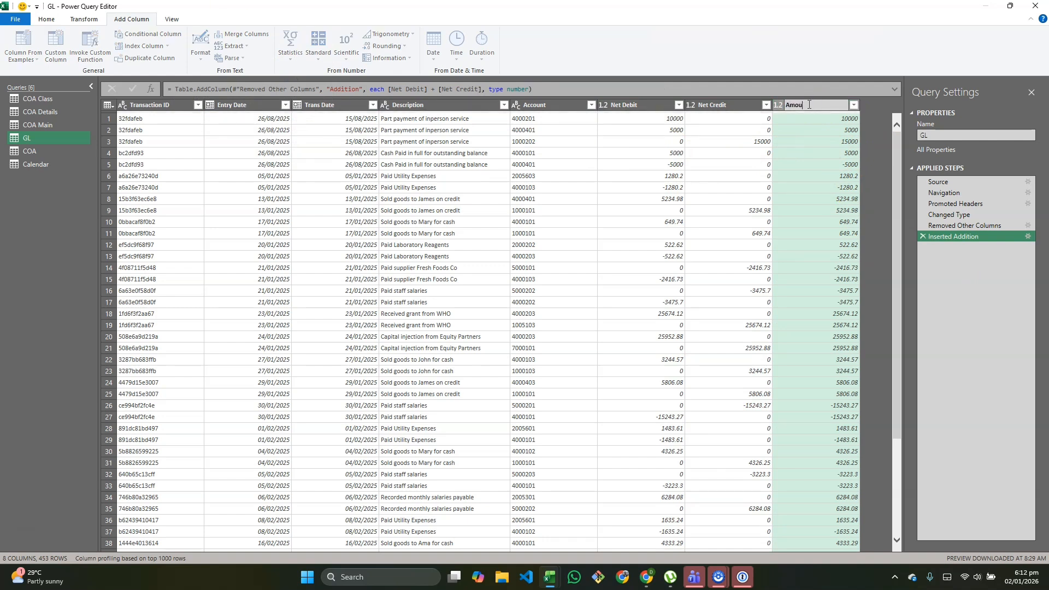
{"action": "type", "text": "Amount"}
{"action": "key", "text": "Return"}
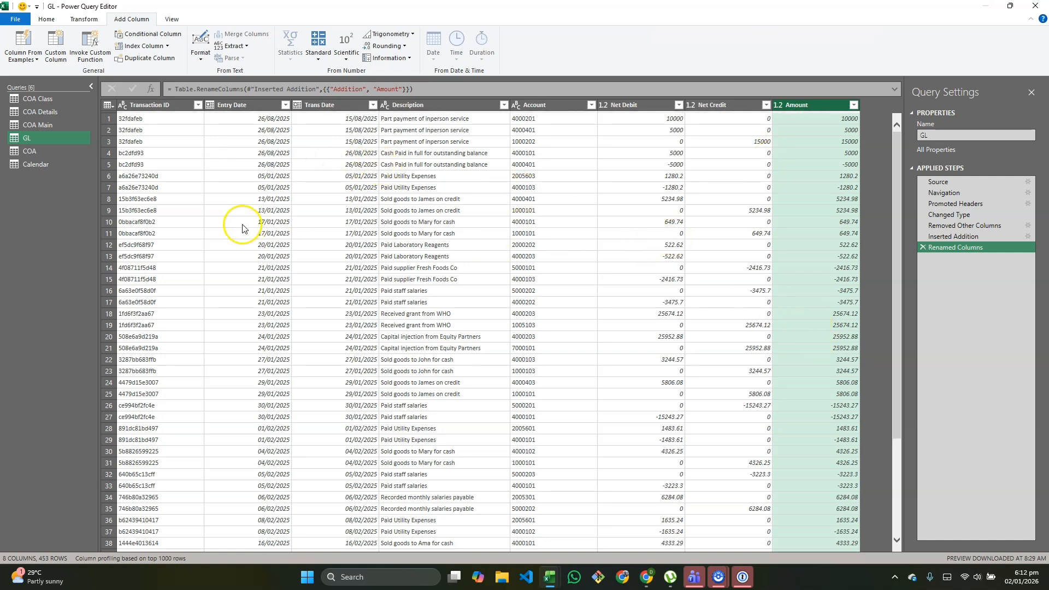
Close the query editor and load the queries as connections only, adding their data to the Data Model
{"action": "left_click", "coordinate": [53, 21]}
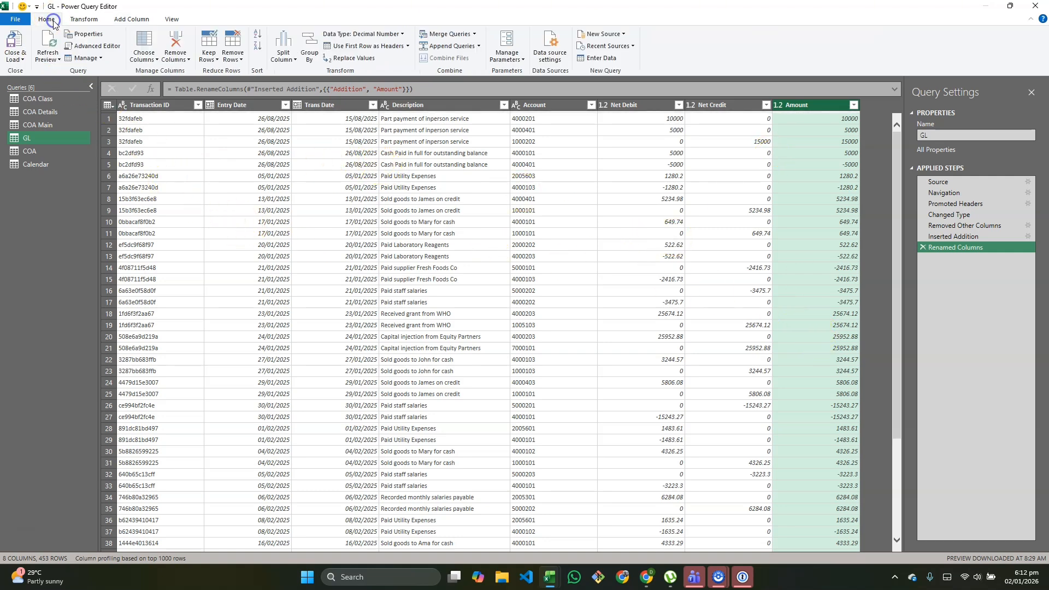
{"action": "left_click", "coordinate": [23, 60]}
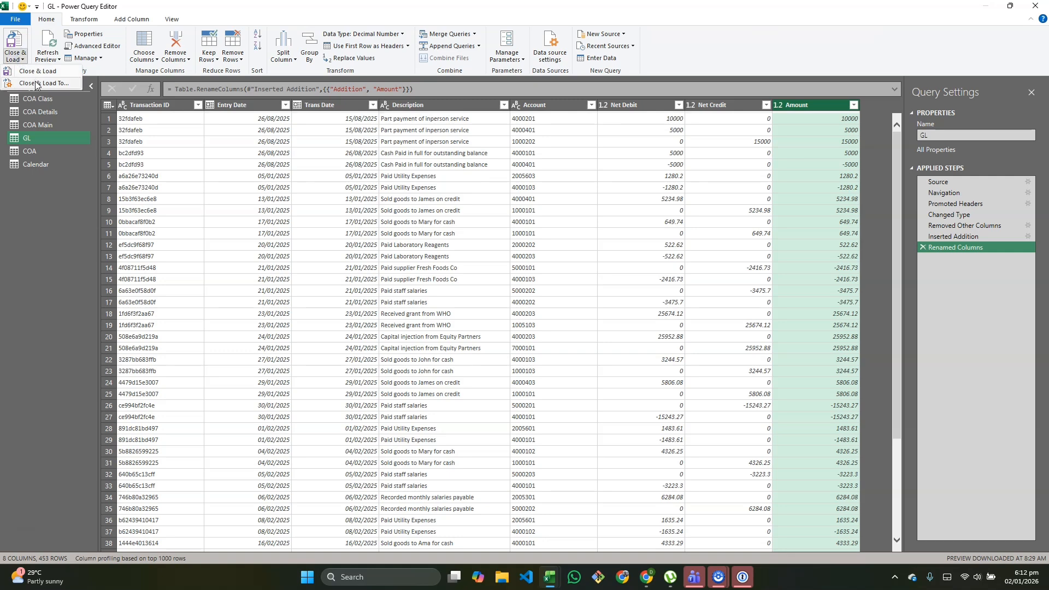
{"action": "left_click", "coordinate": [35, 82]}
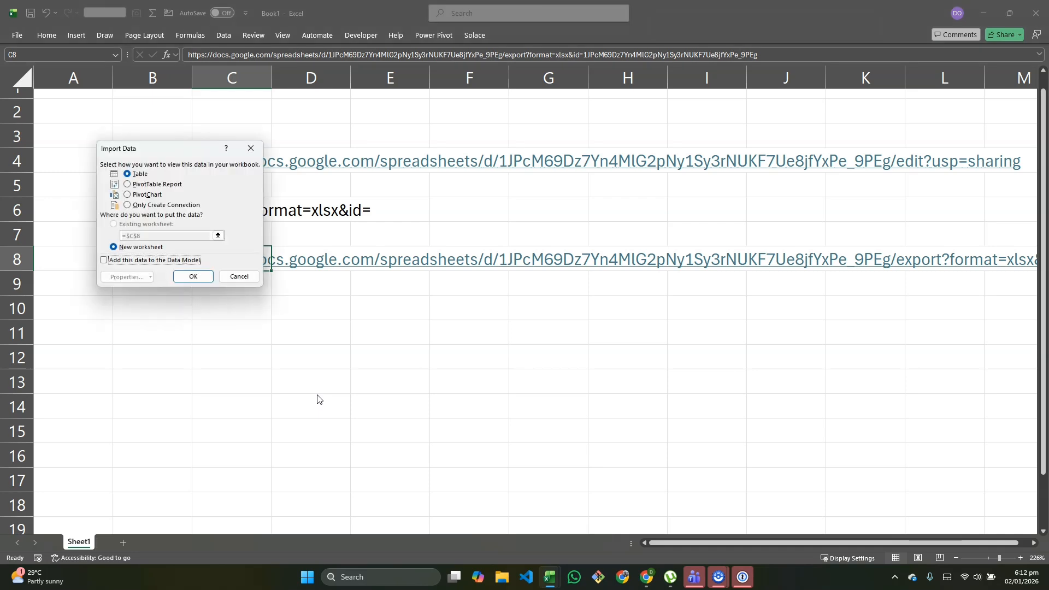
{"action": "left_click", "coordinate": [126, 206]}
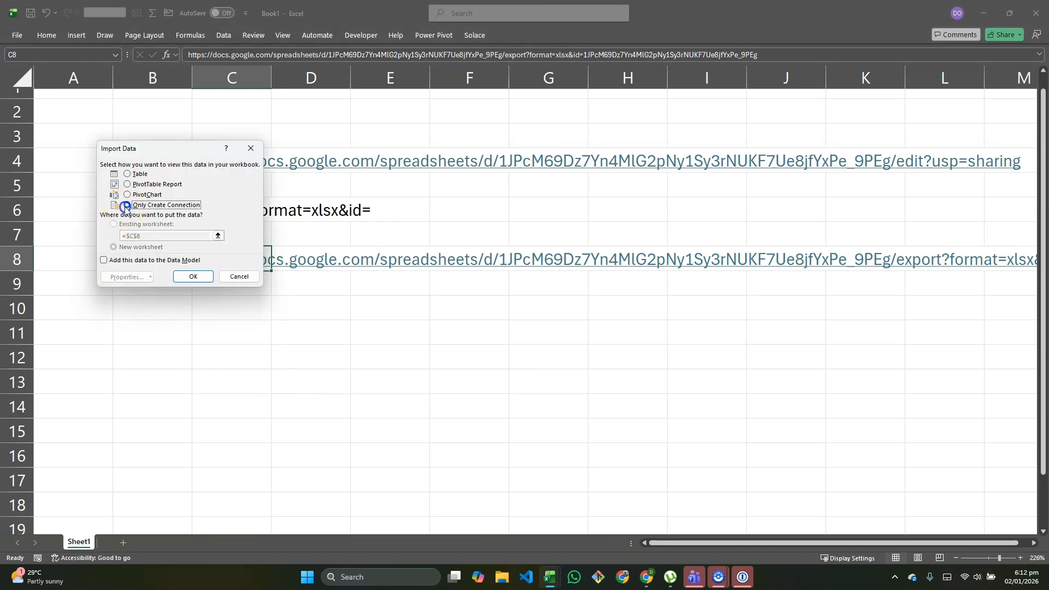
{"action": "left_click", "coordinate": [104, 260]}
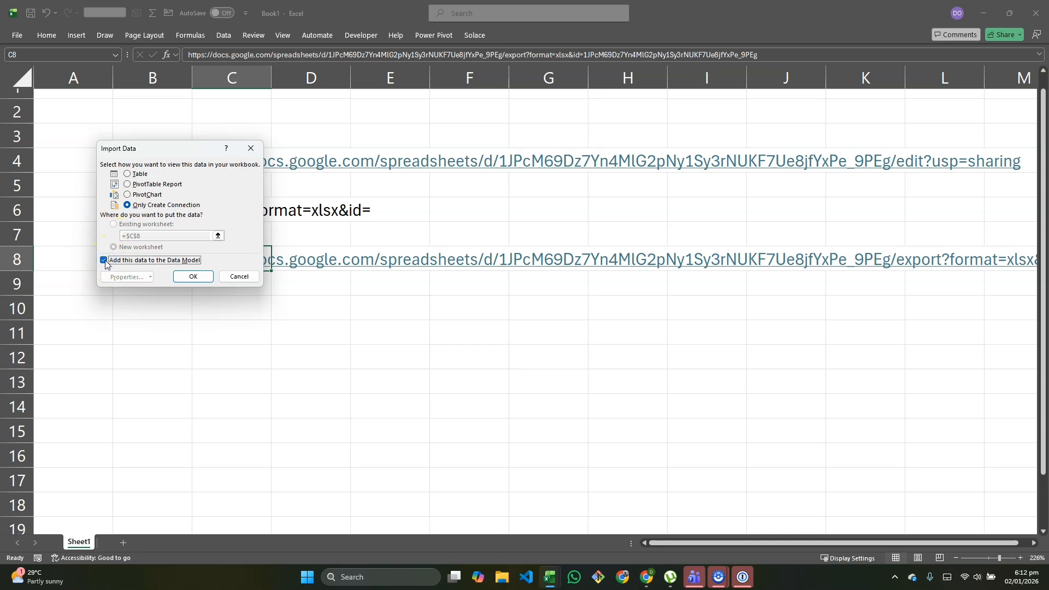
{"action": "left_click", "coordinate": [192, 277]}
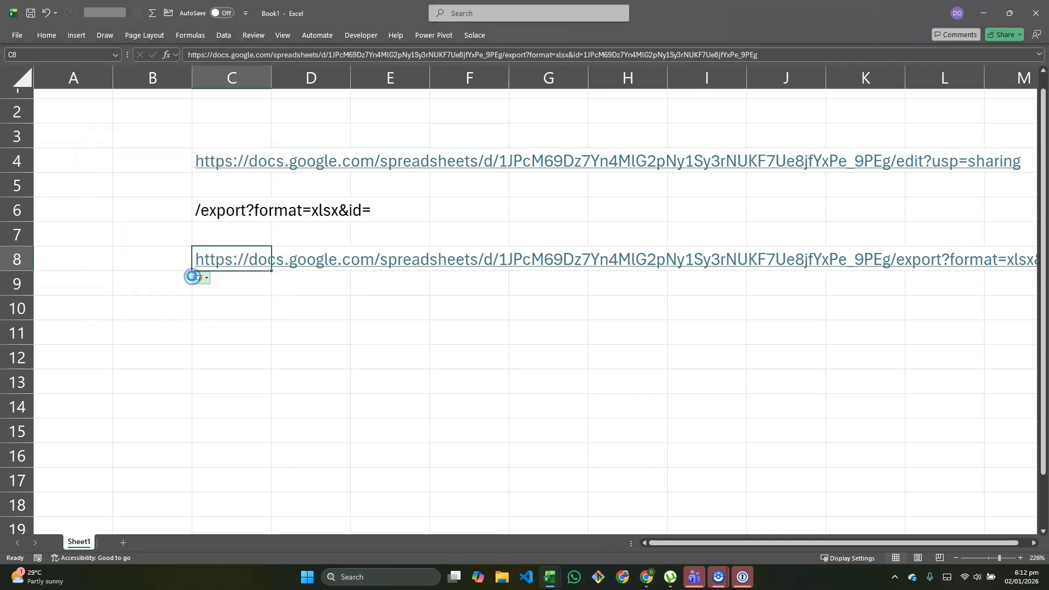